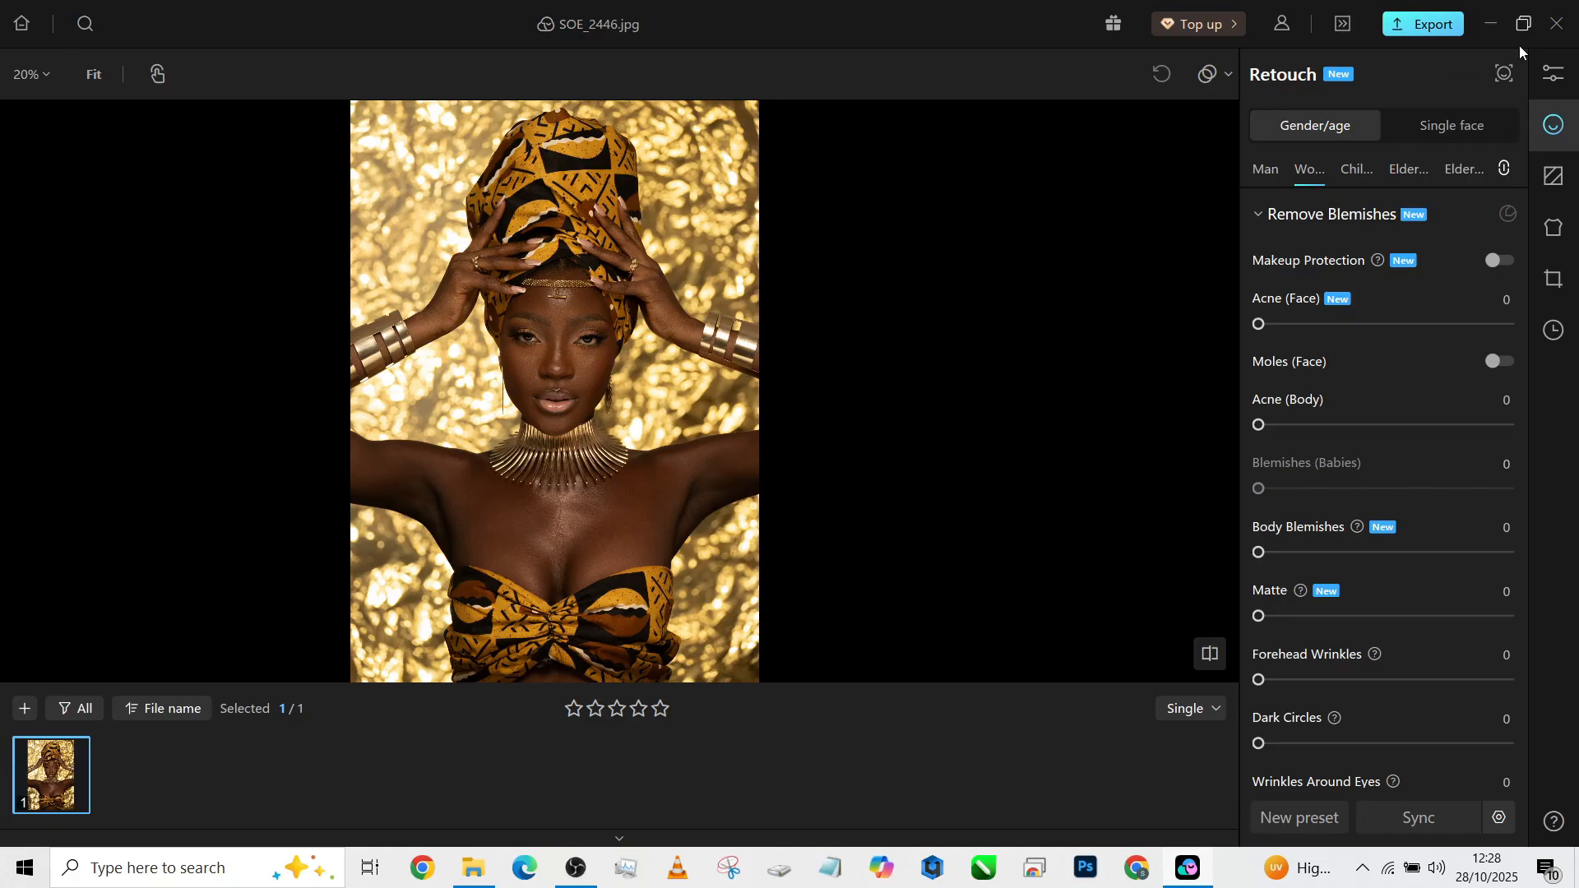
Open the local color adjustments and choose the background as the area to edit
click(1553, 74)
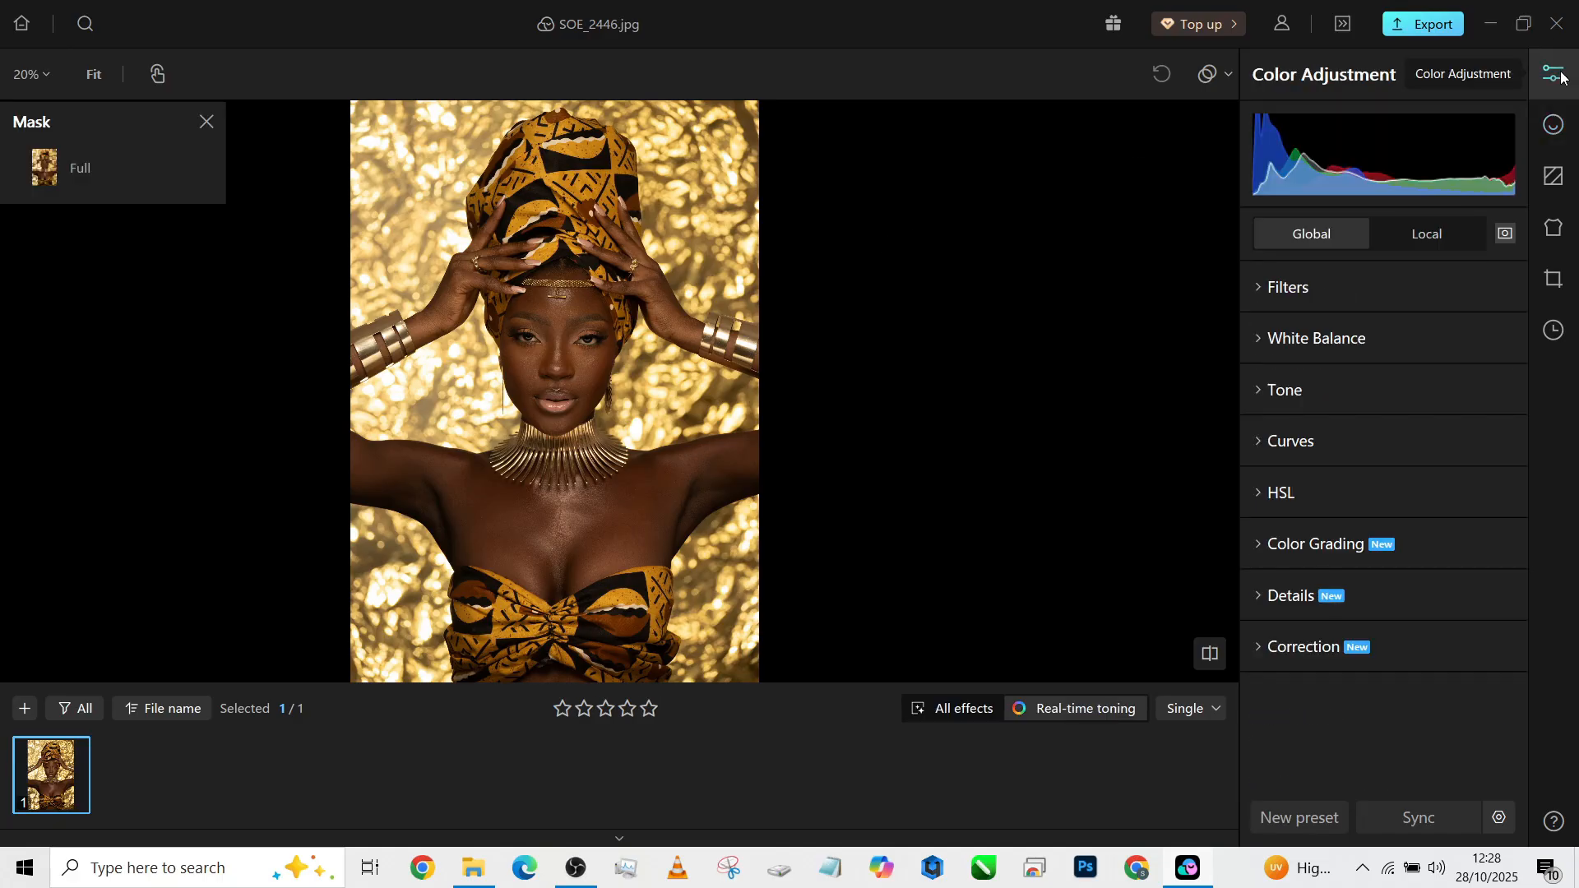
click(1420, 236)
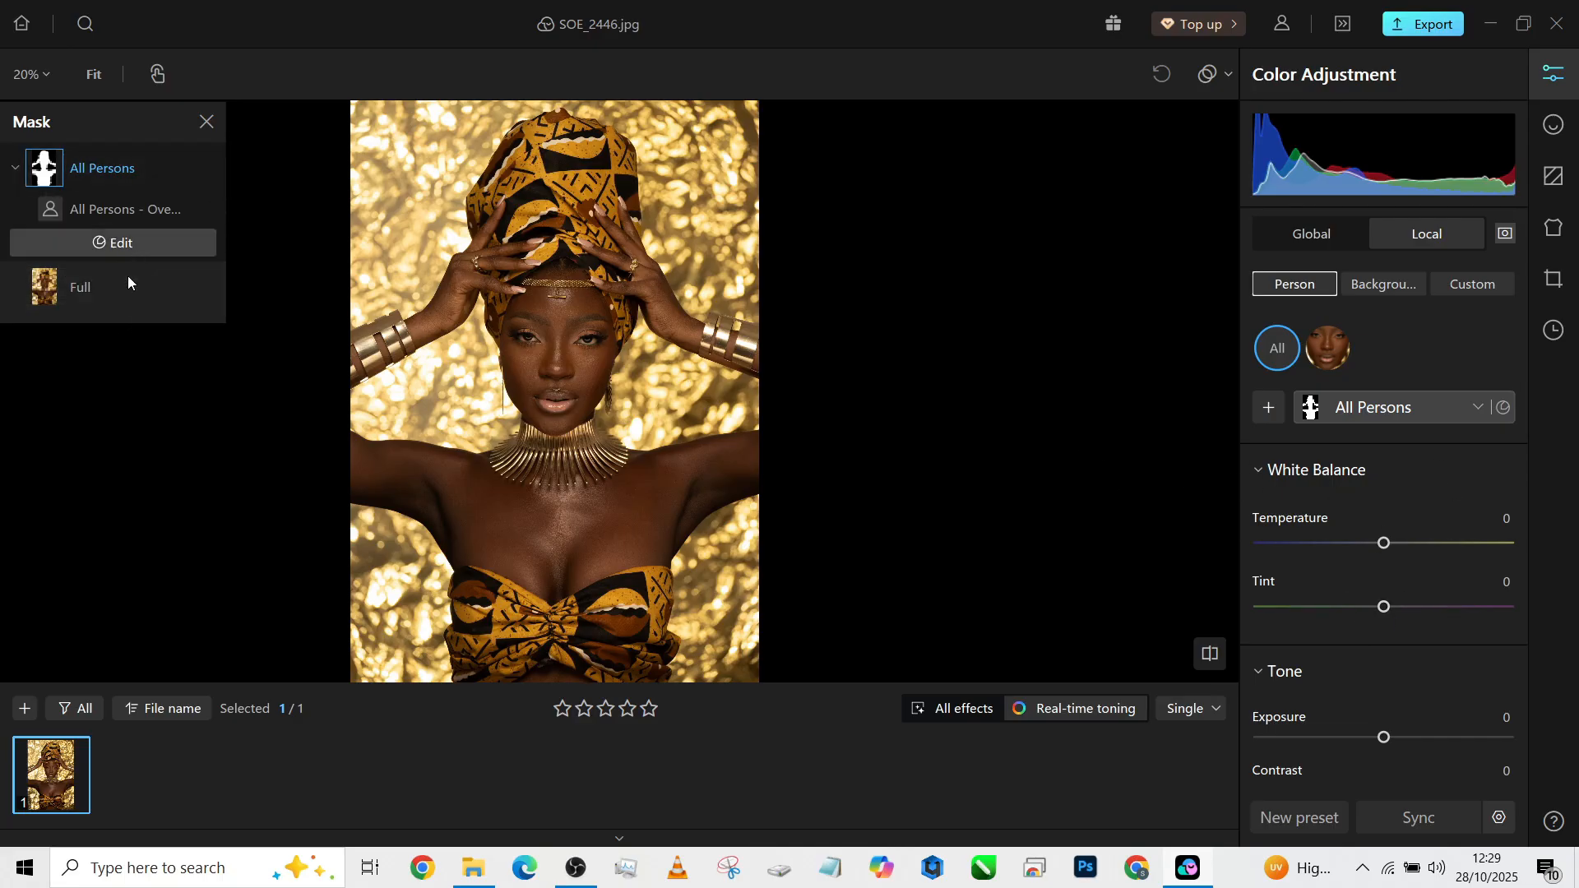
click(105, 290)
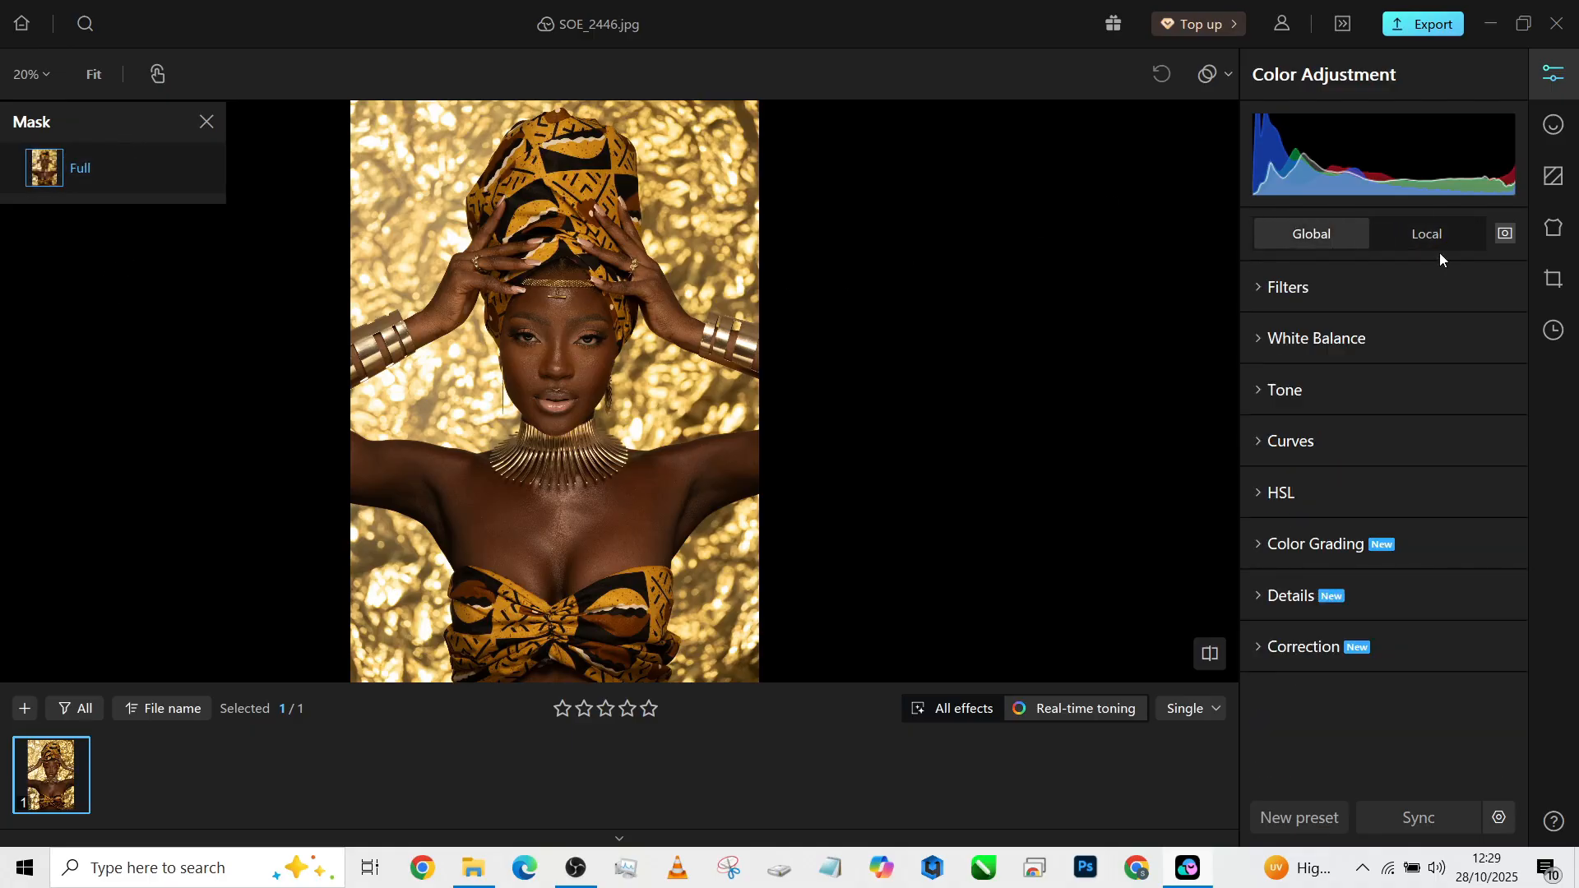
click(1426, 235)
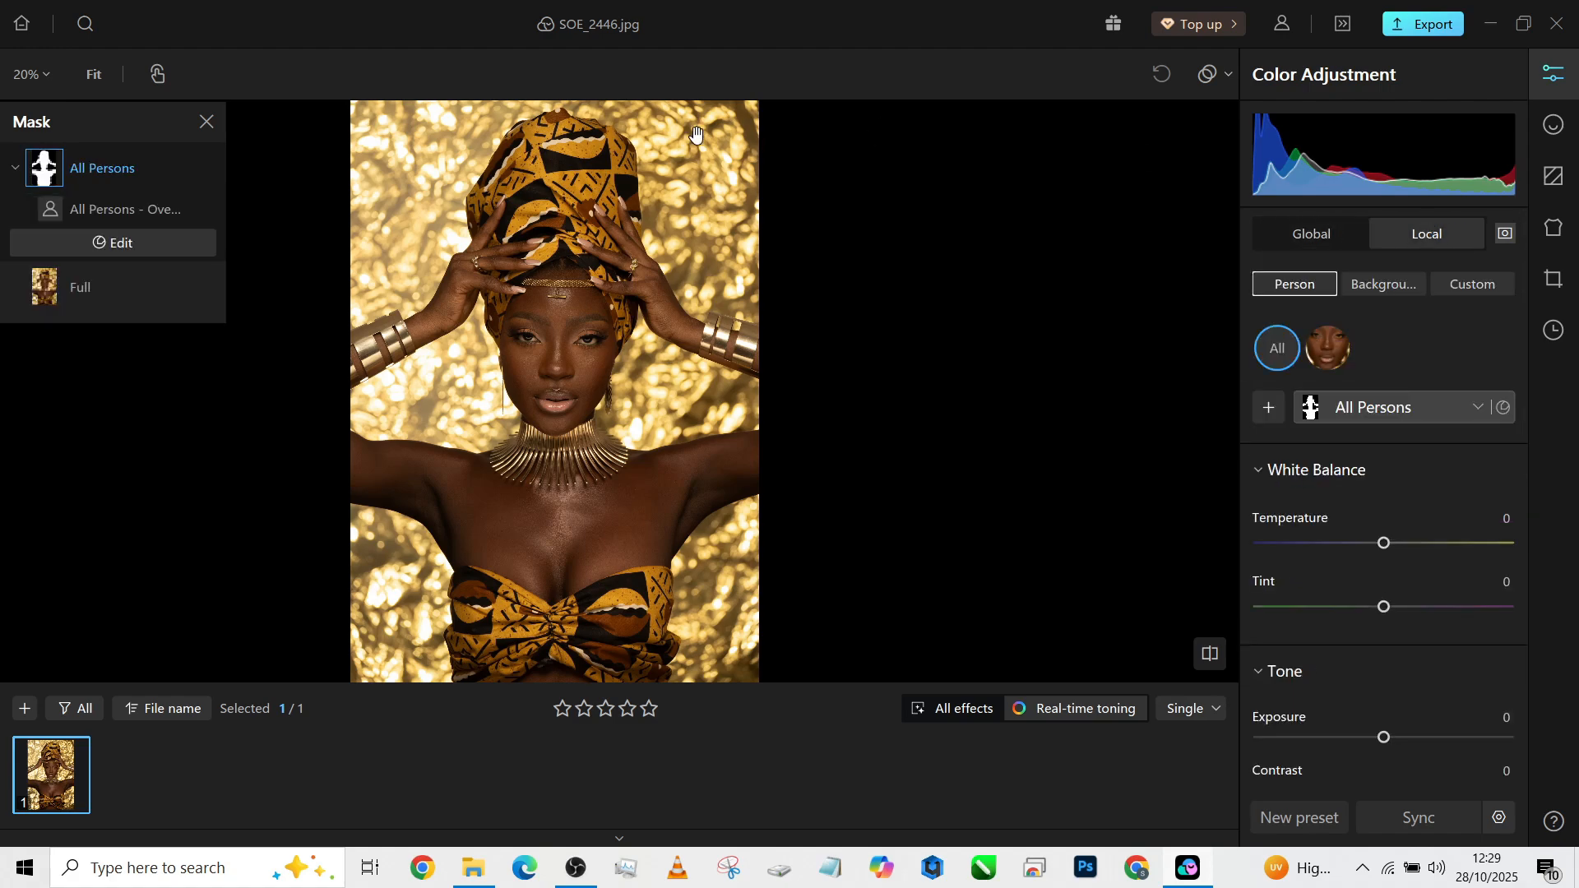
mouse_move(49, 171)
click(1389, 287)
mouse_move(44, 96)
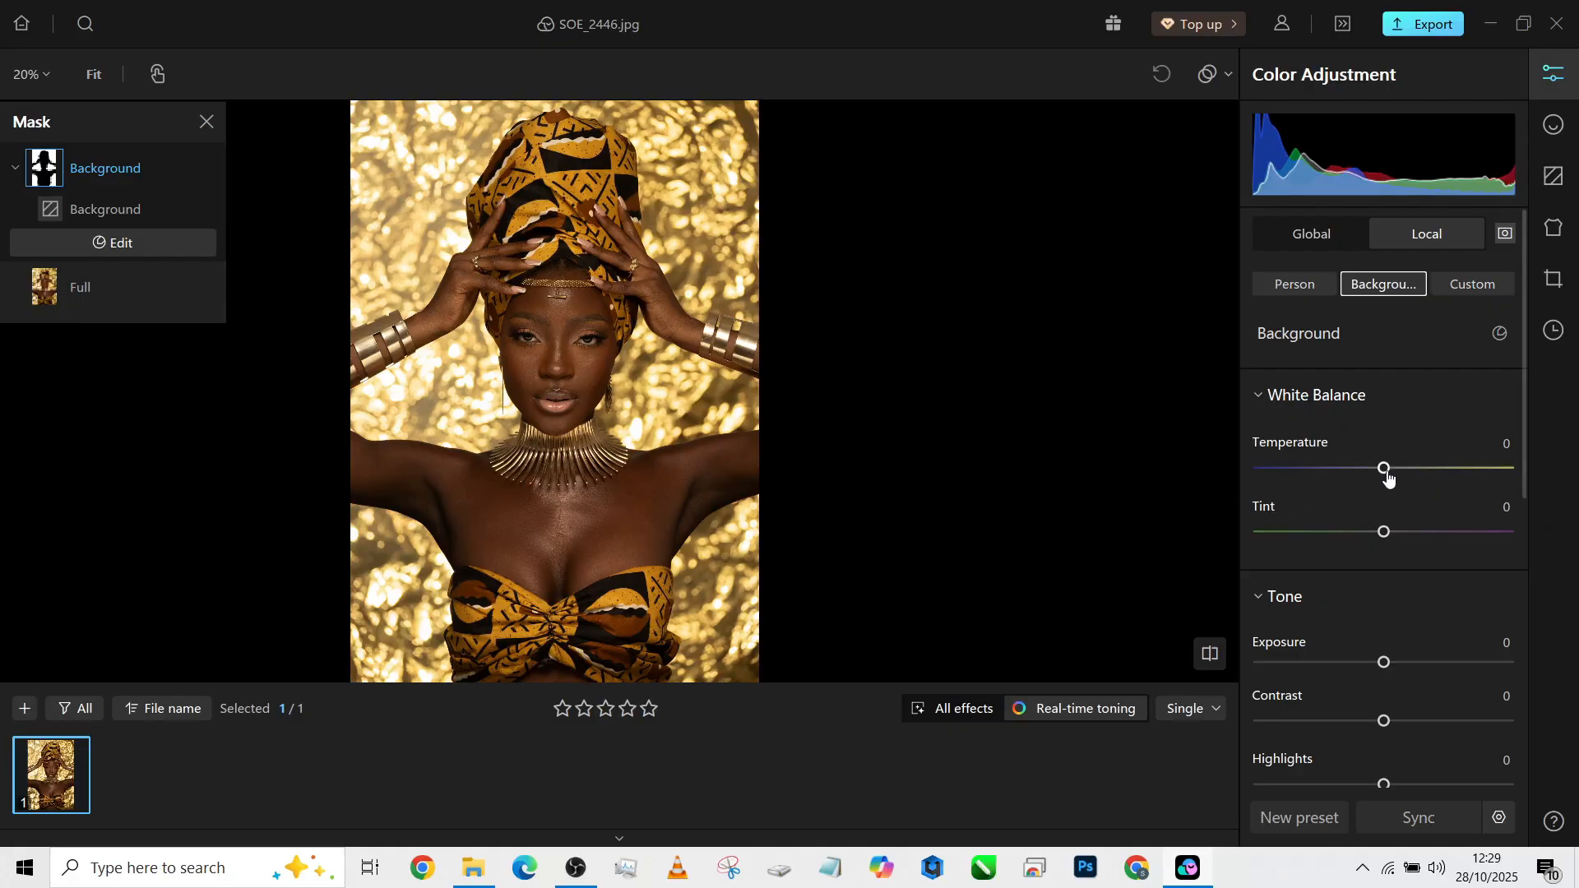
Try a white balance shift on the background with temperature 59 and tint -67, and reset both sliders to 0
drag(1388, 476, 1342, 483)
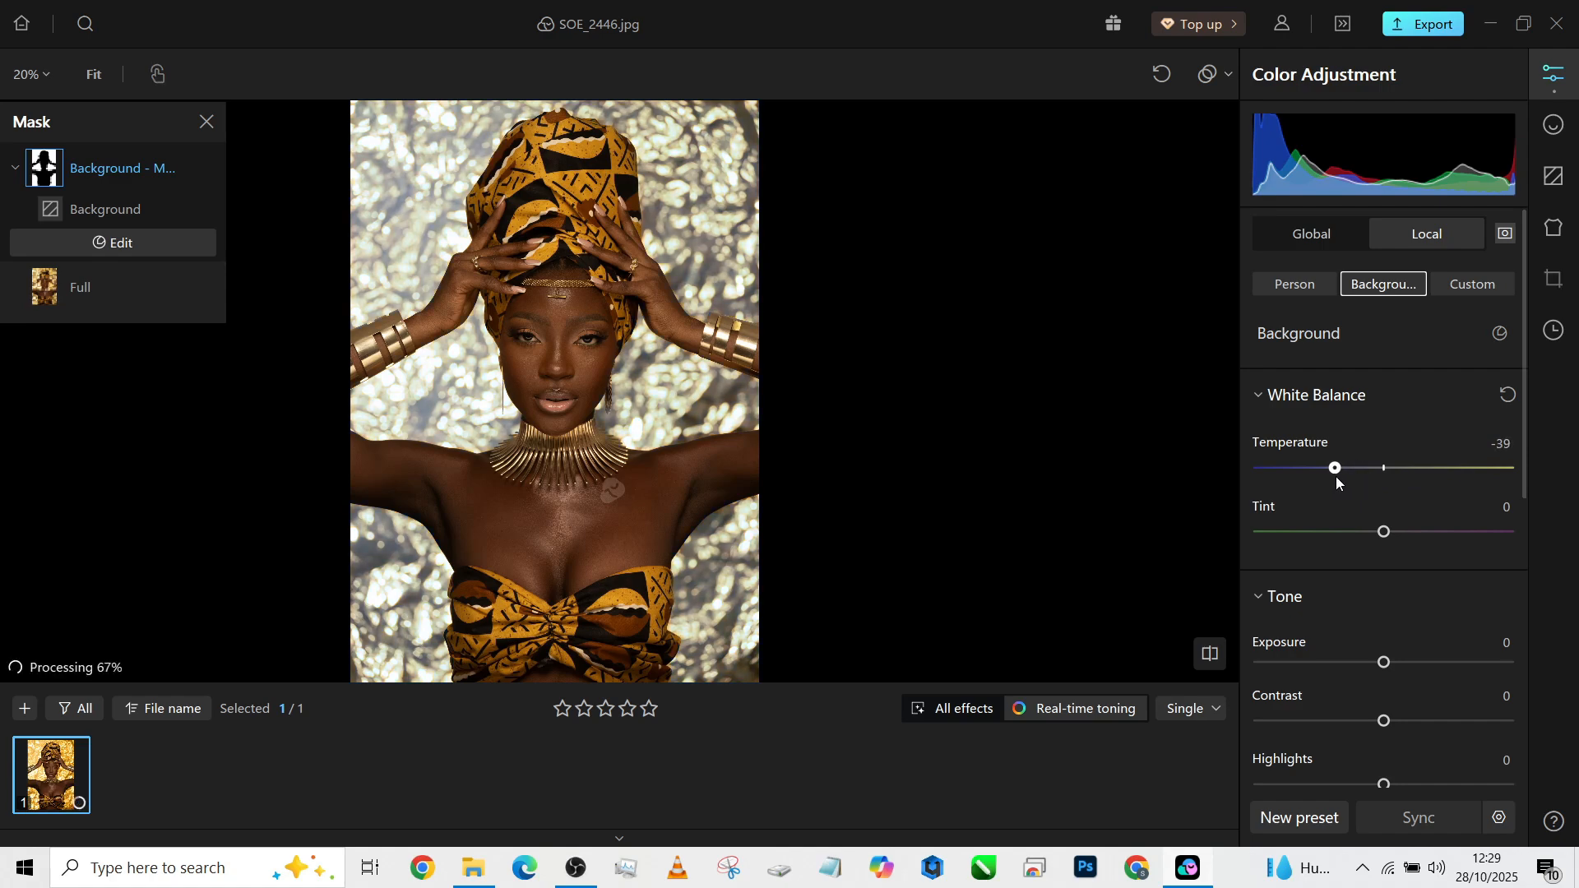
key(ctrl+z)
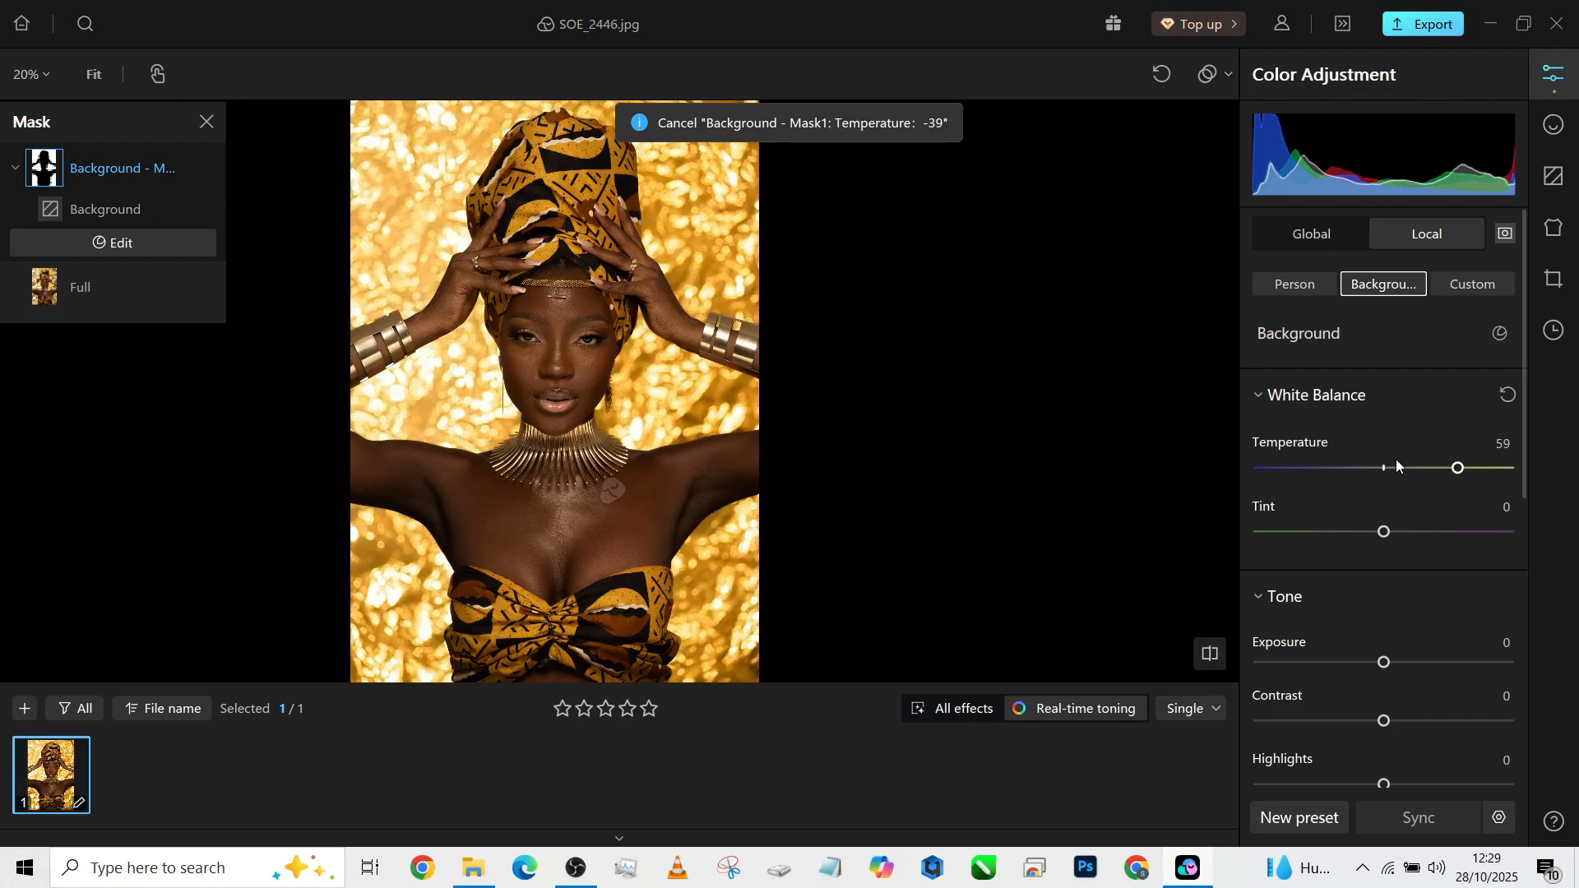
drag(1382, 535, 1300, 535)
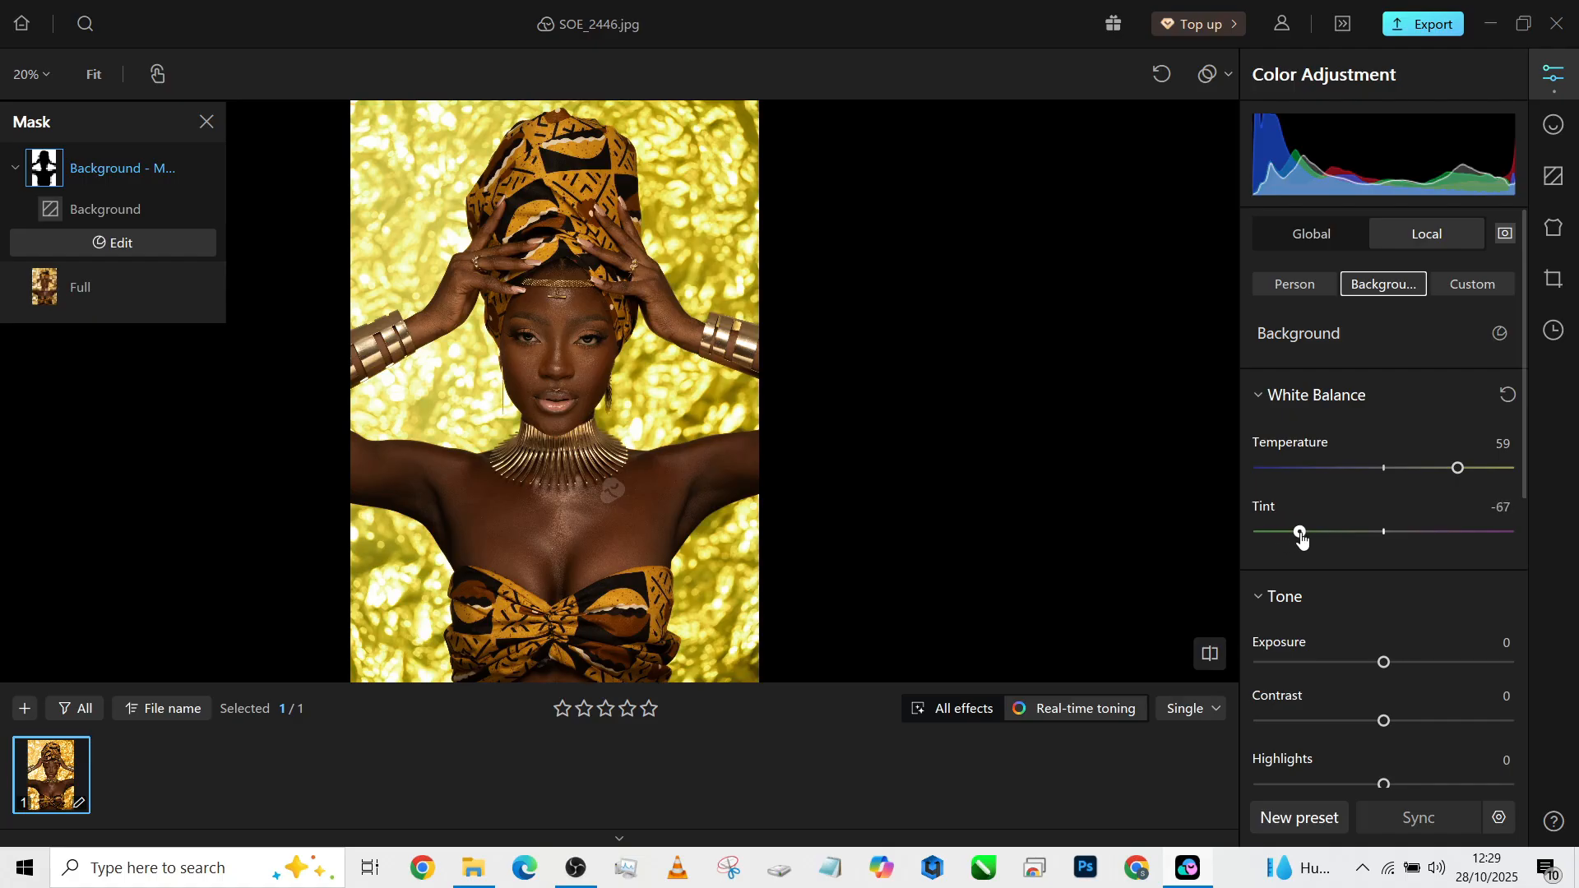
drag(1523, 467, 1575, 753)
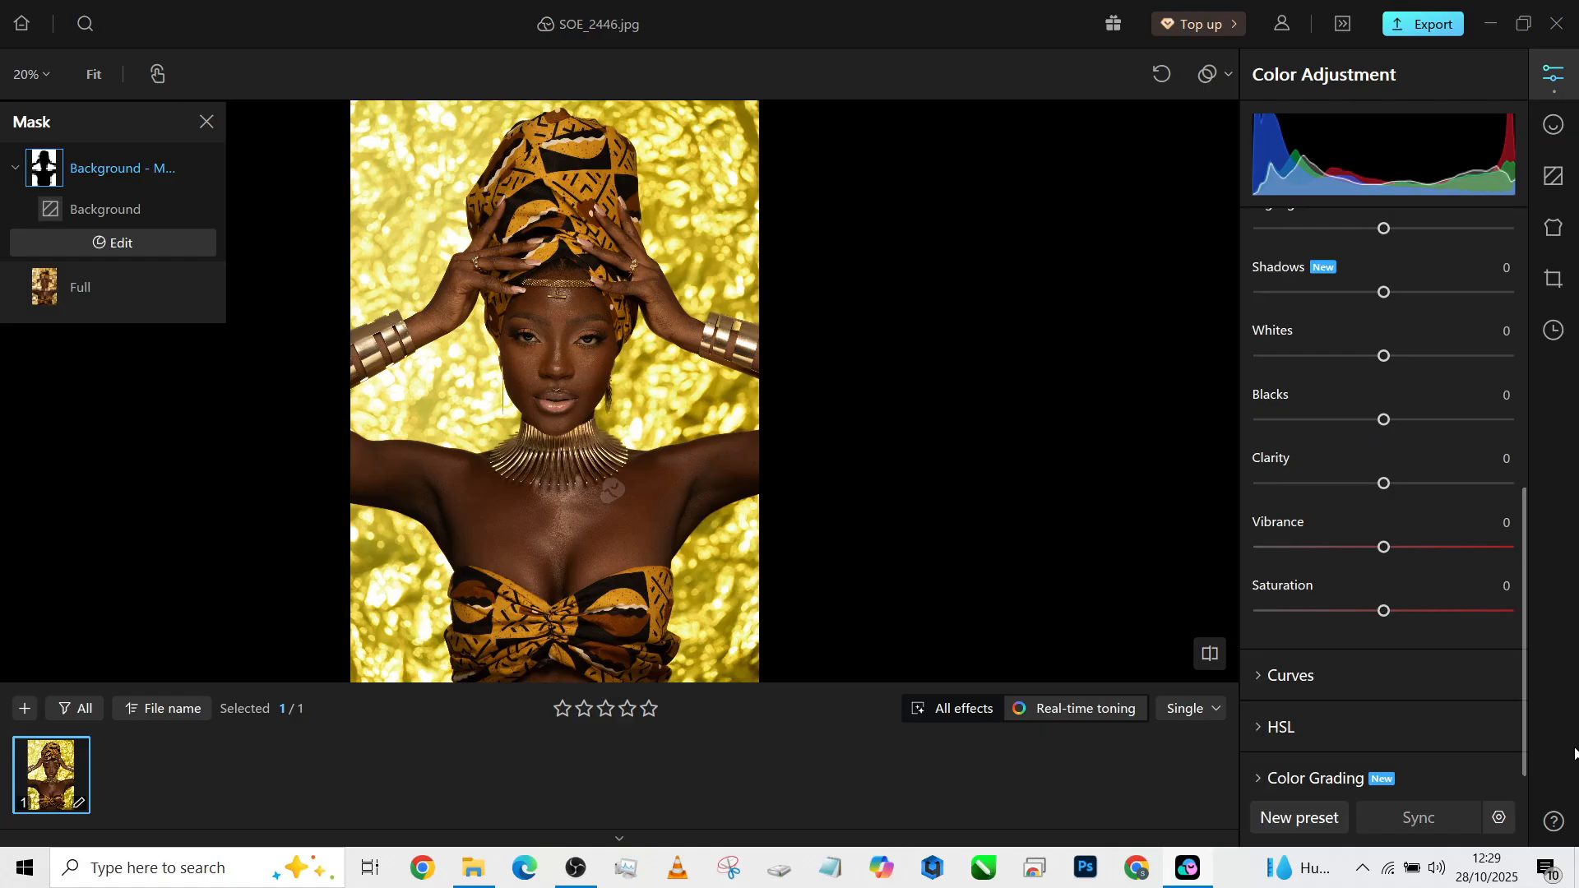
click(1420, 708)
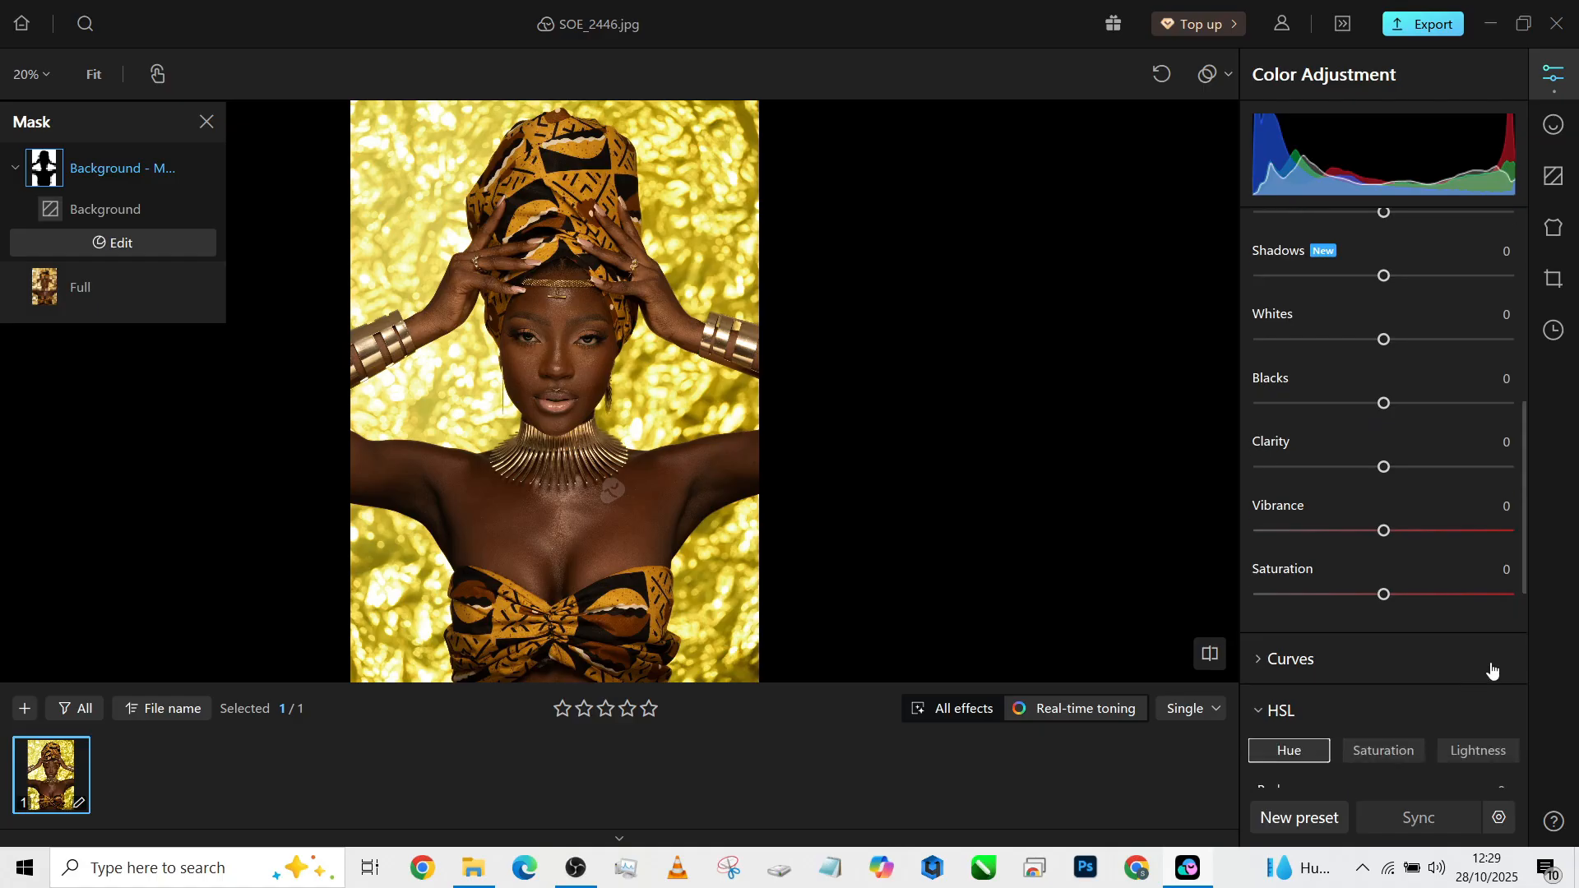
drag(1522, 585, 1513, 406)
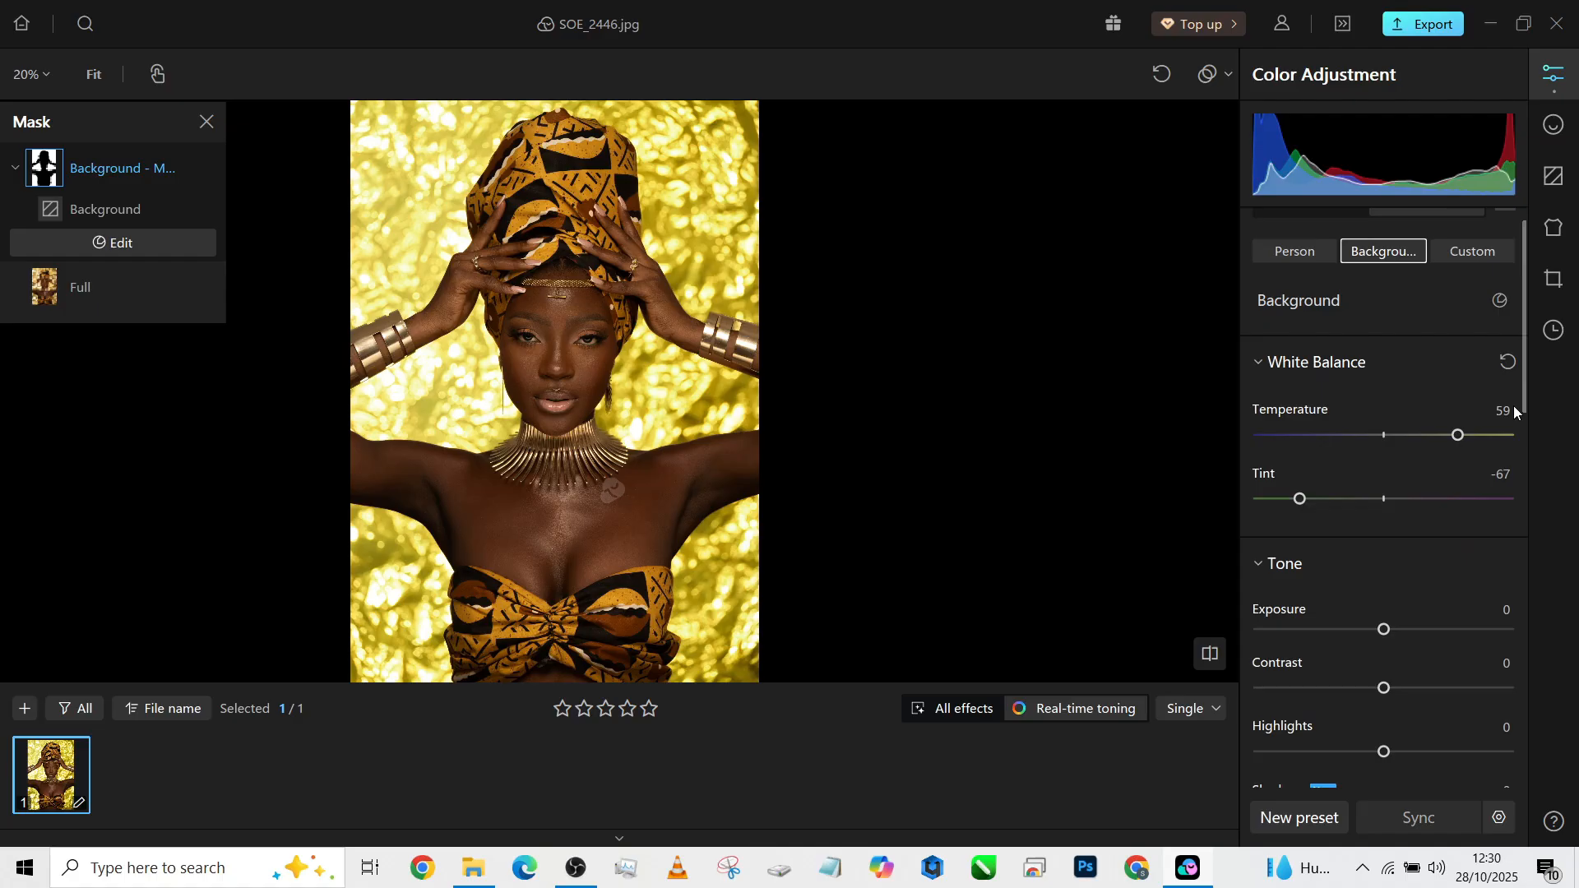
double_click(1298, 500)
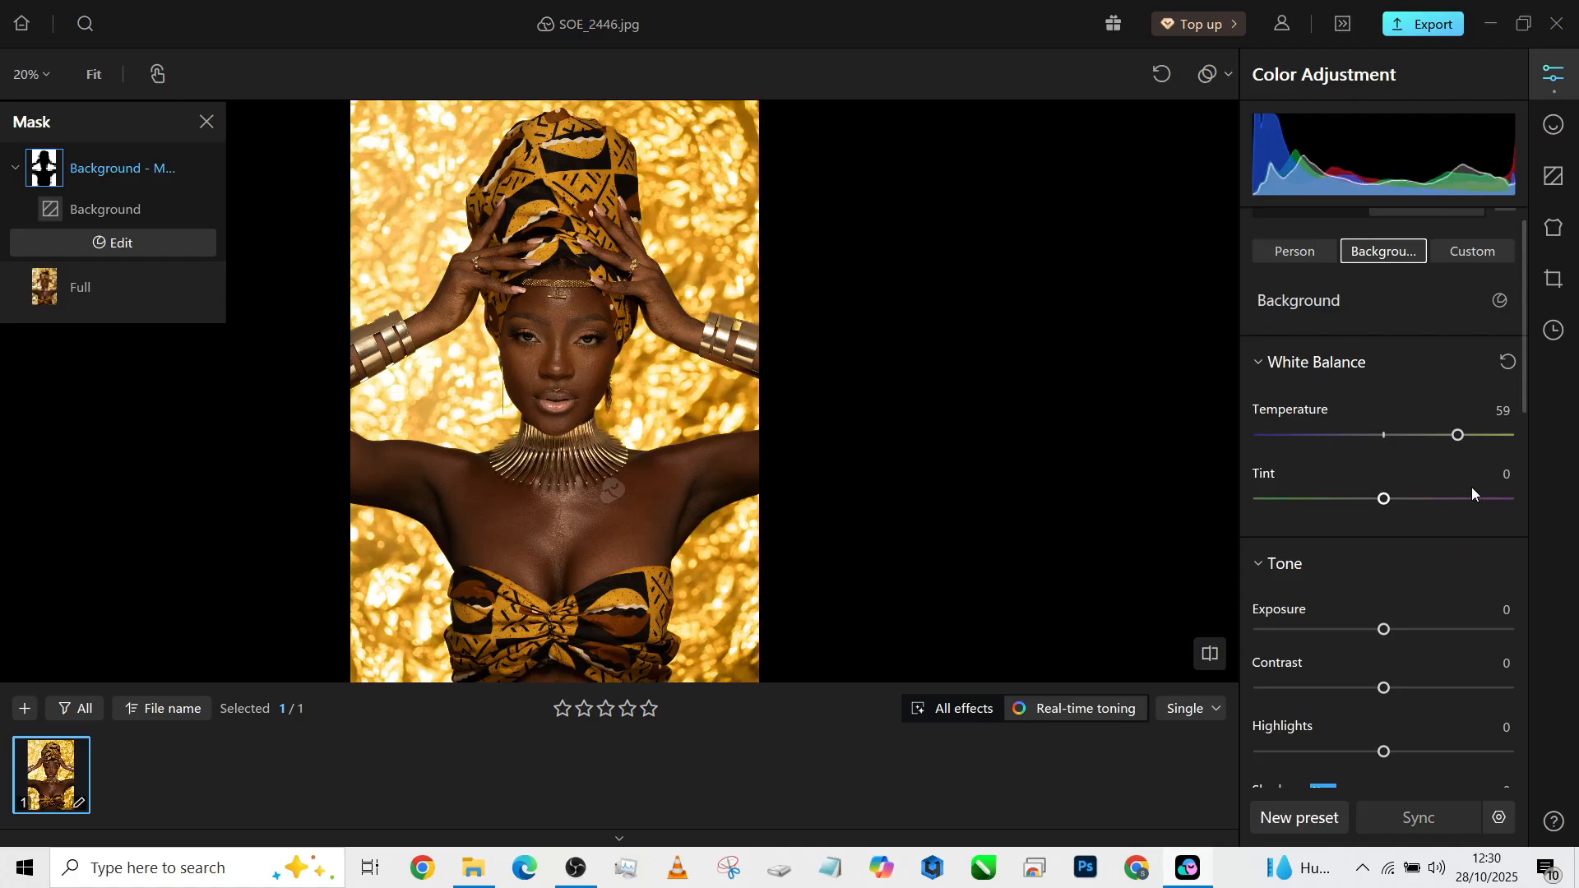
double_click(1458, 437)
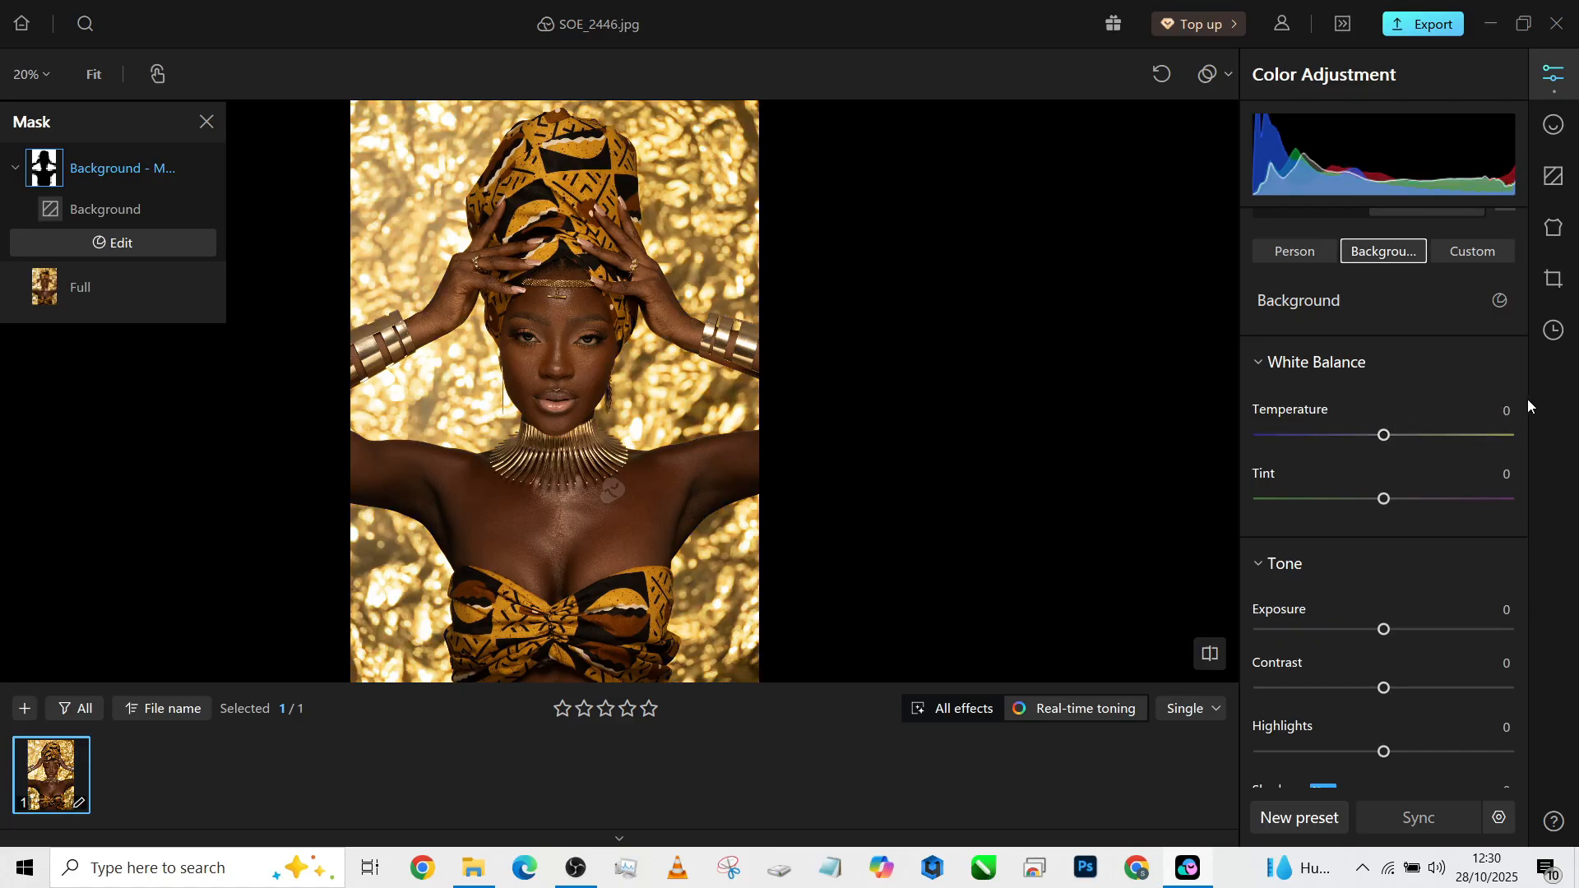
In the background's HSL hue settings, set yellow to 90 and green to 92
drag(1524, 395, 1529, 674)
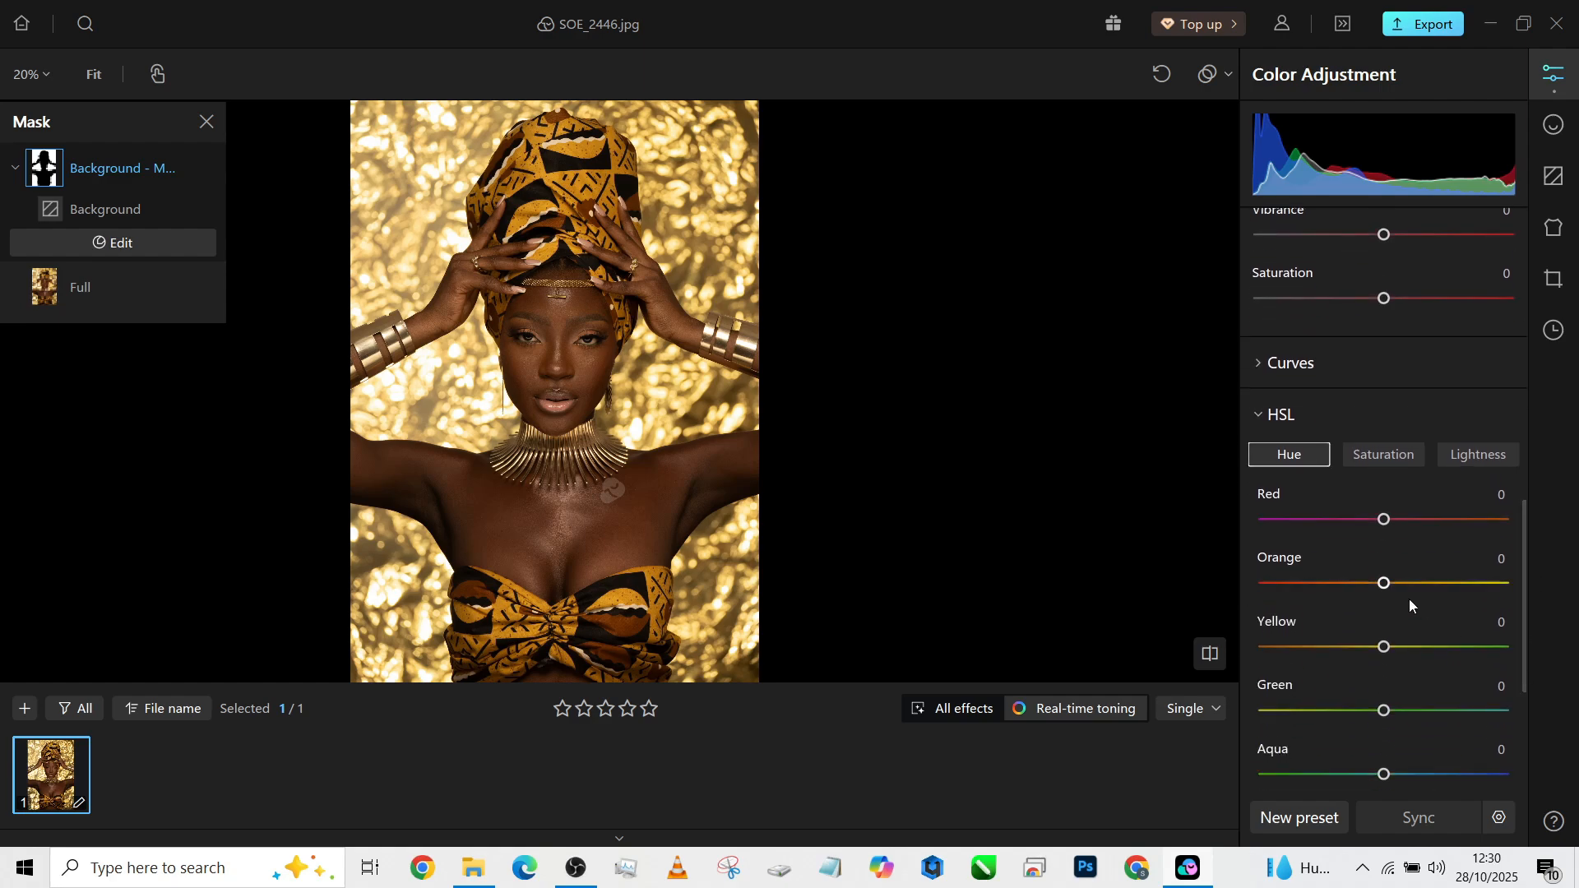
drag(1384, 648, 1492, 651)
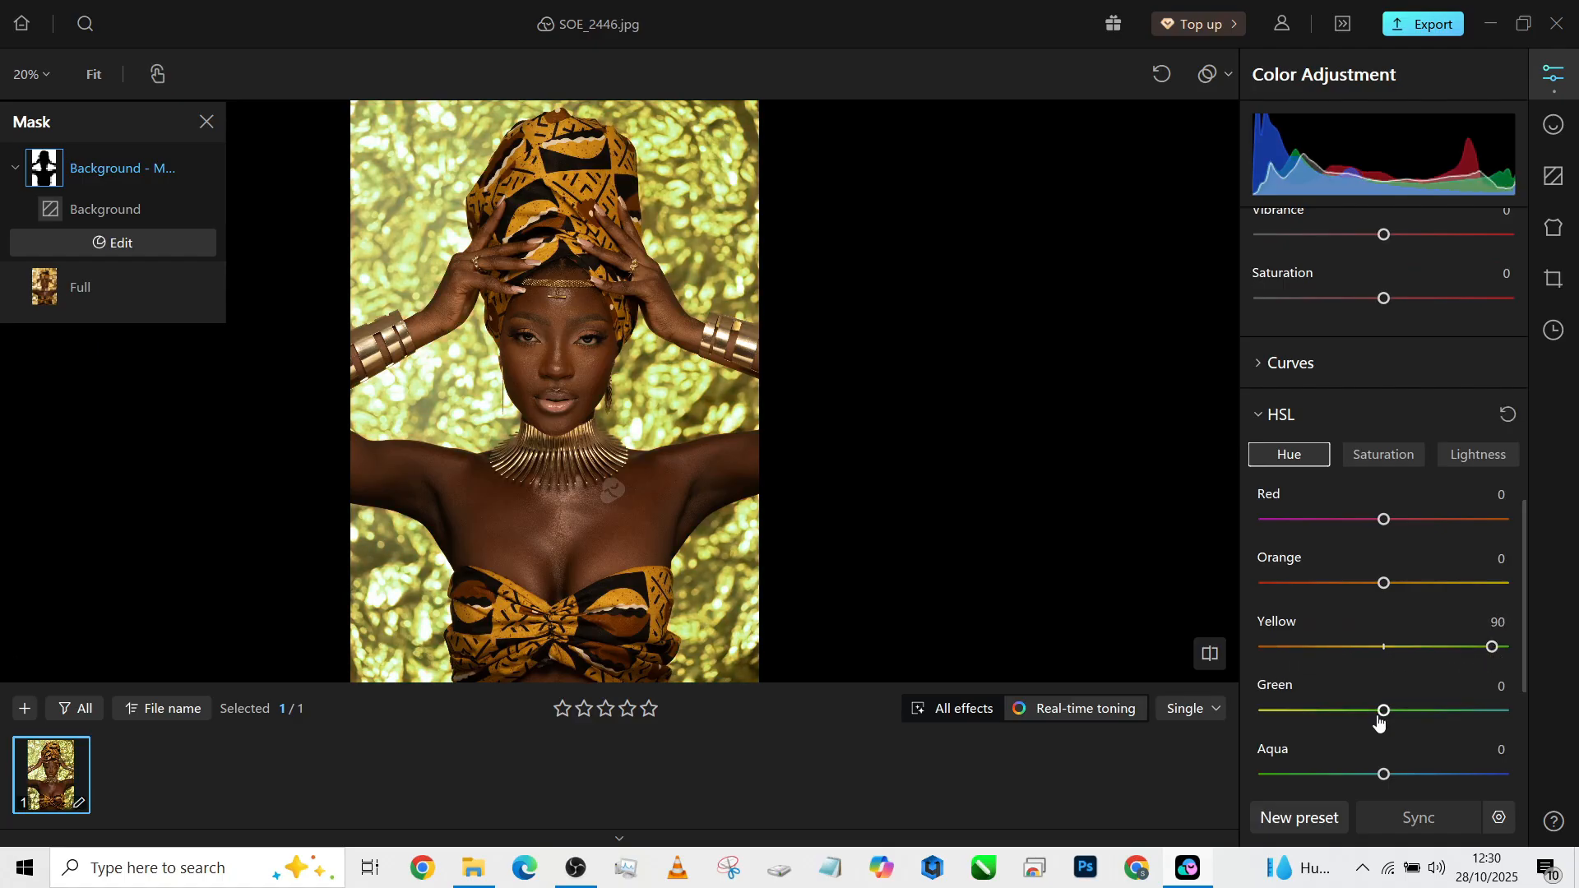
drag(1382, 708, 1494, 712)
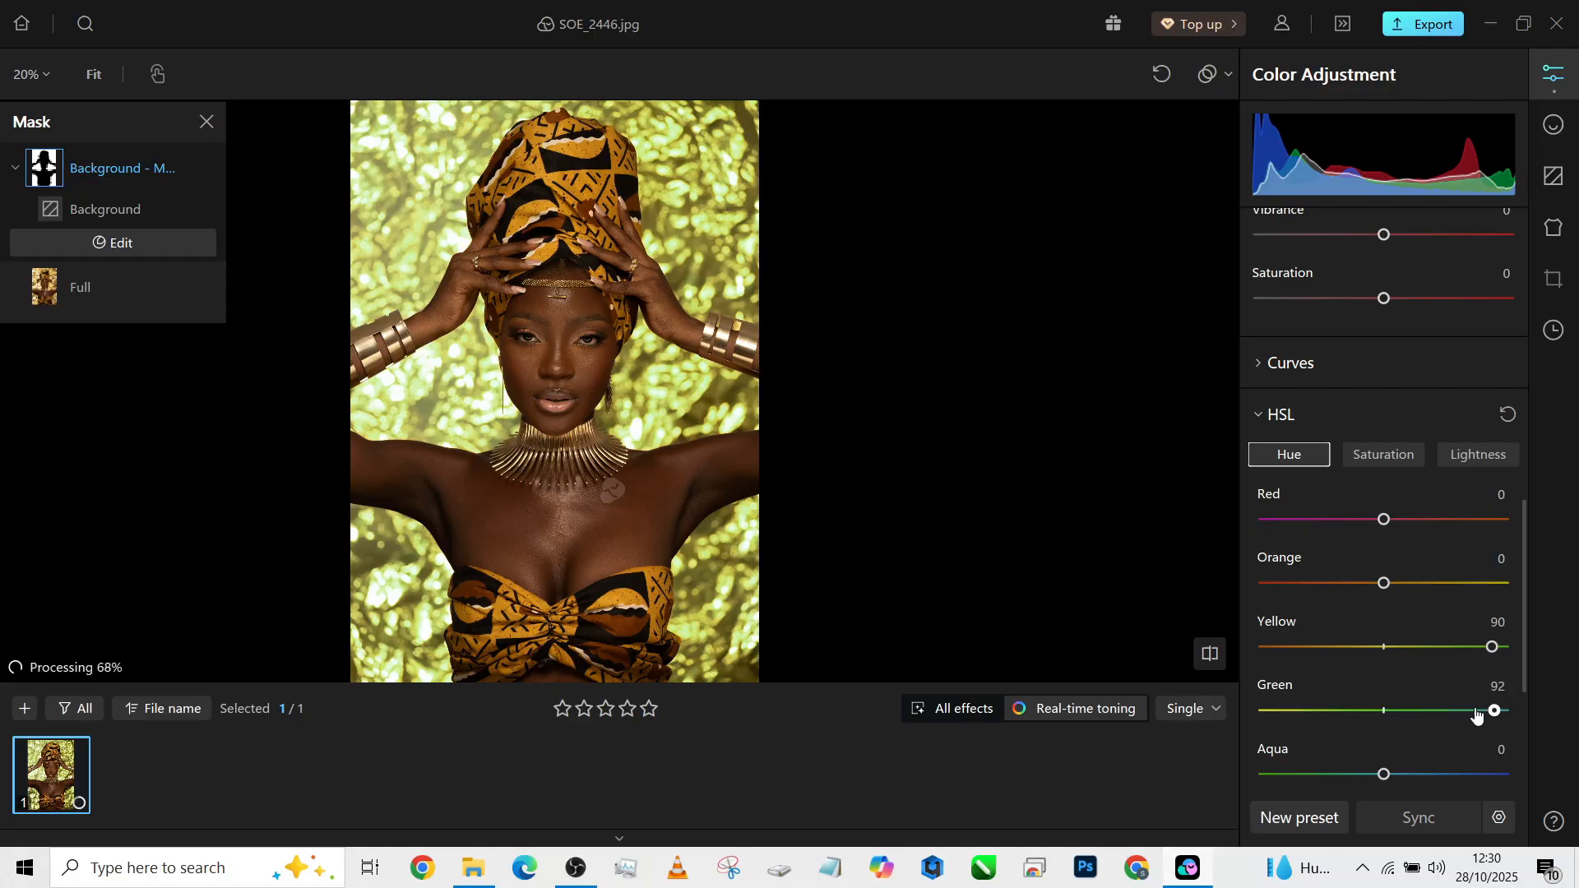
click(1468, 710)
In the background's HSL saturation settings, set yellow to 72 and raise green slightly
click(1381, 457)
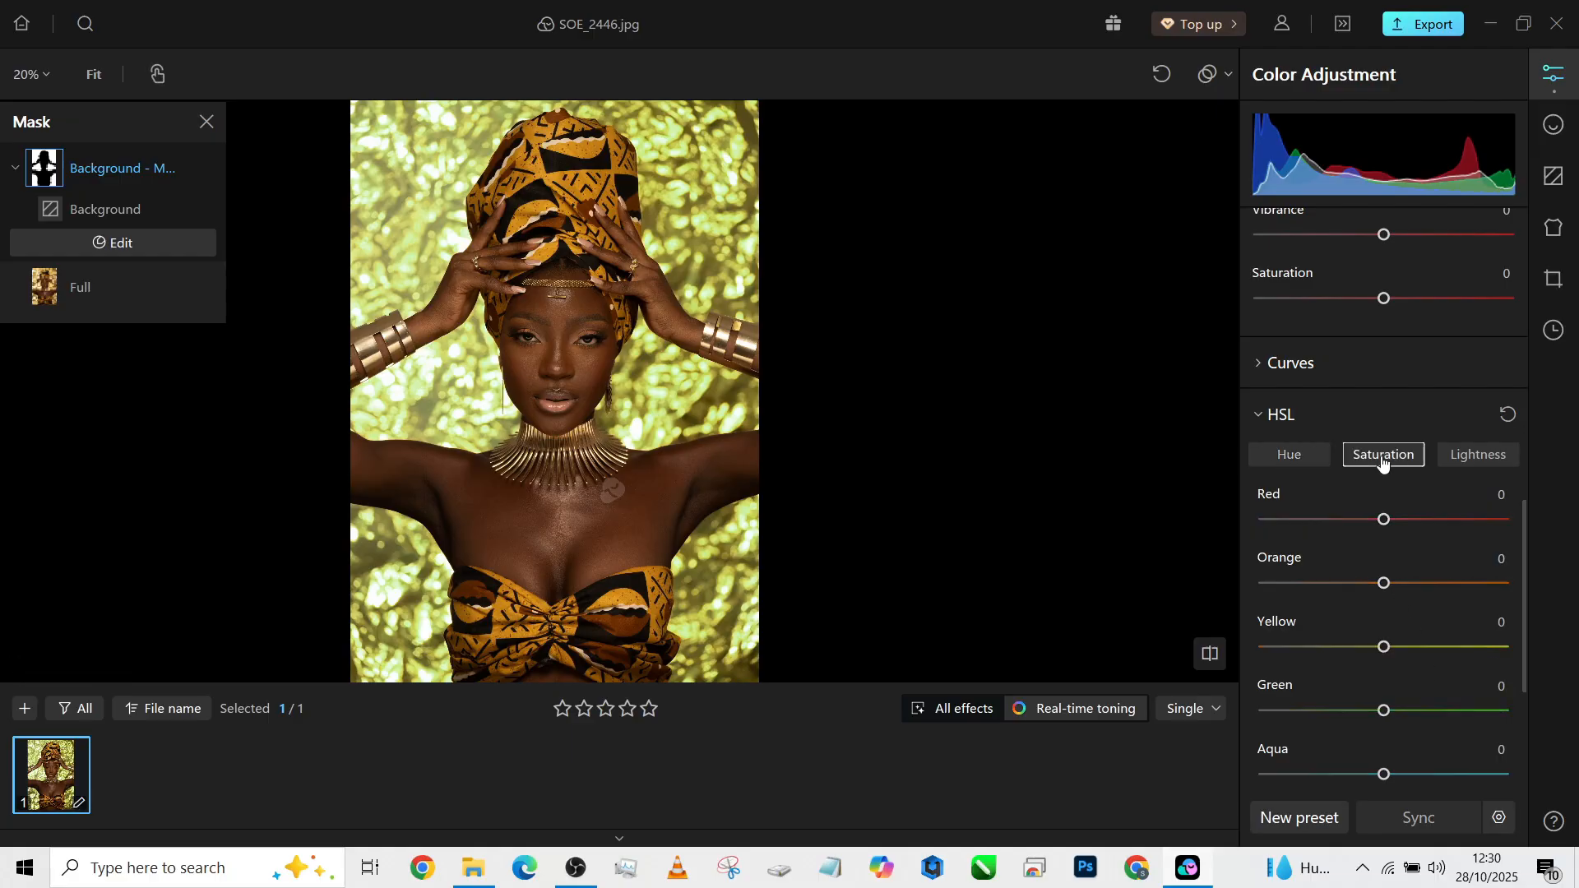
drag(1385, 648, 1470, 655)
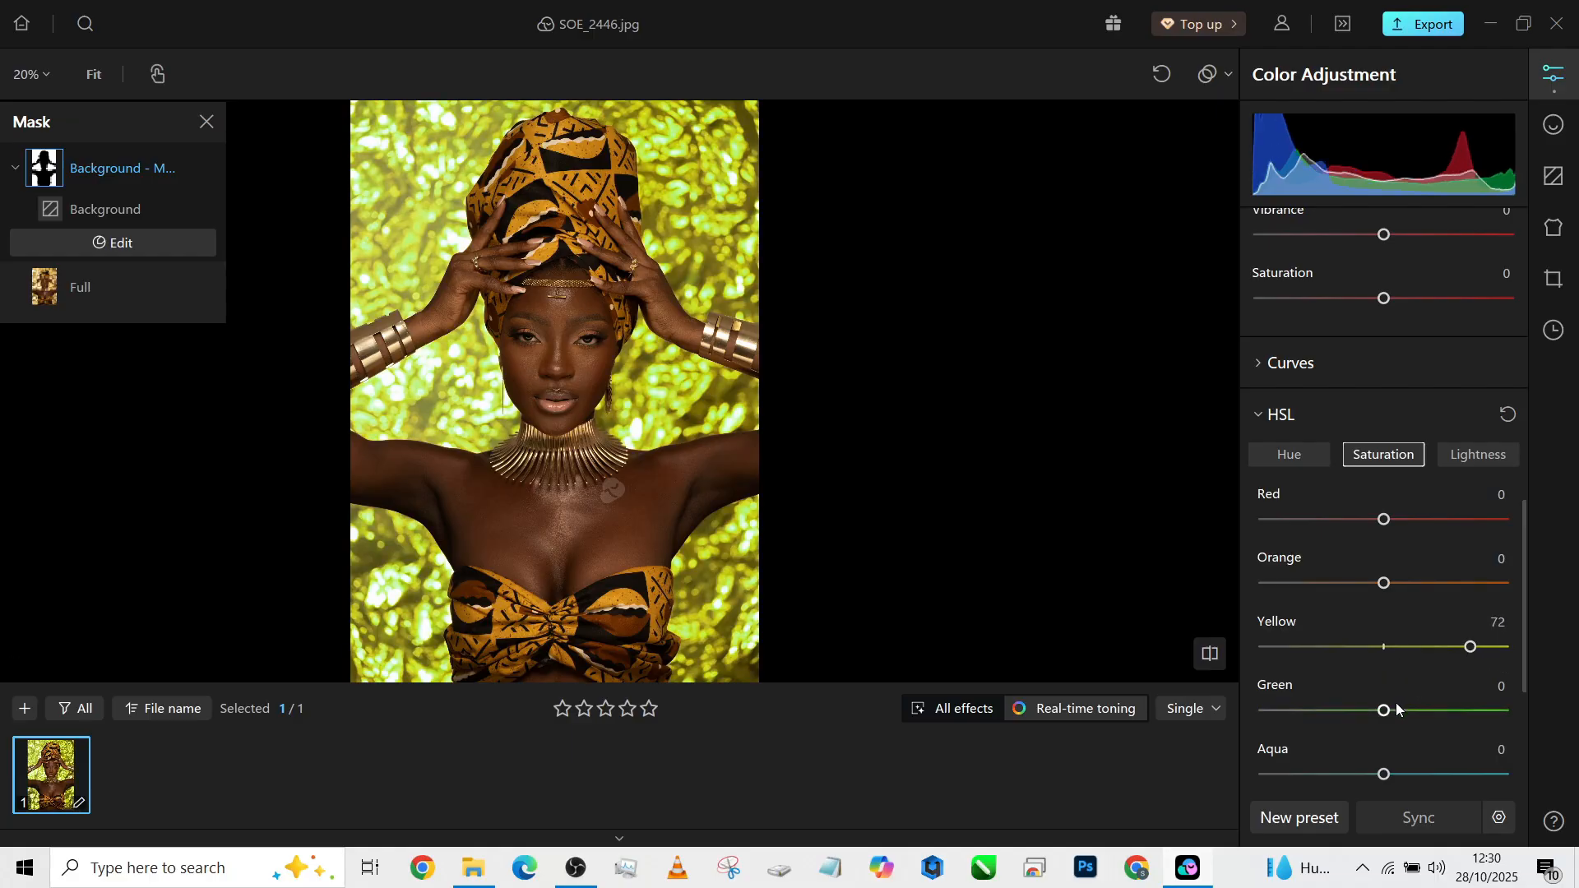
drag(1396, 709, 1431, 709)
Set the background's tint to -60 and temperature to -27, and compare the edit with the original photo
drag(1523, 569, 1532, 307)
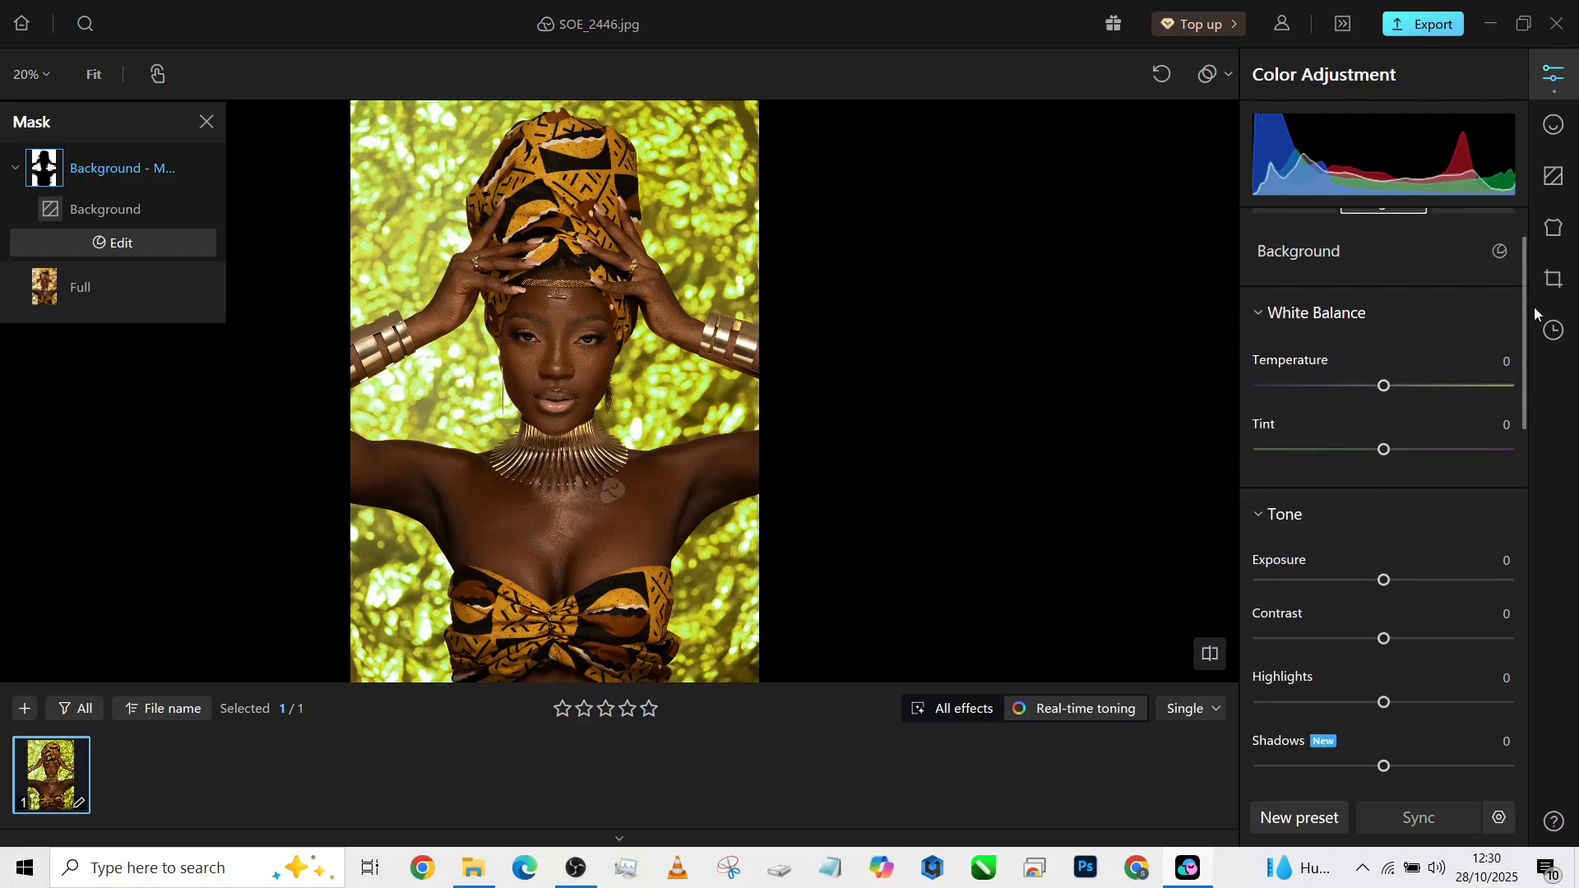
drag(1381, 451, 1307, 452)
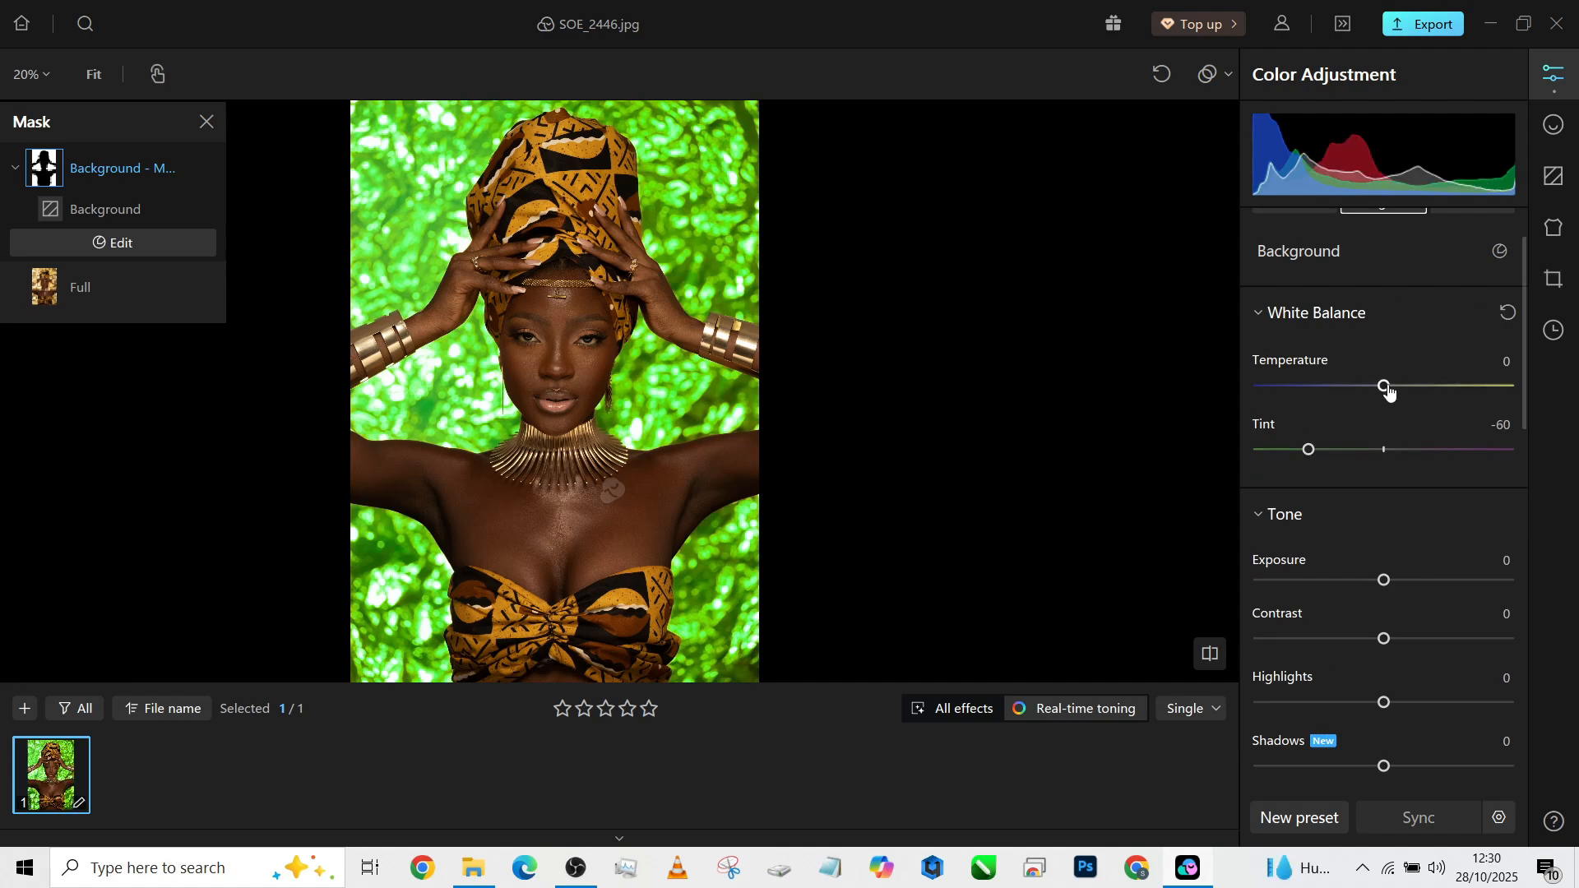
drag(1385, 388, 1352, 395)
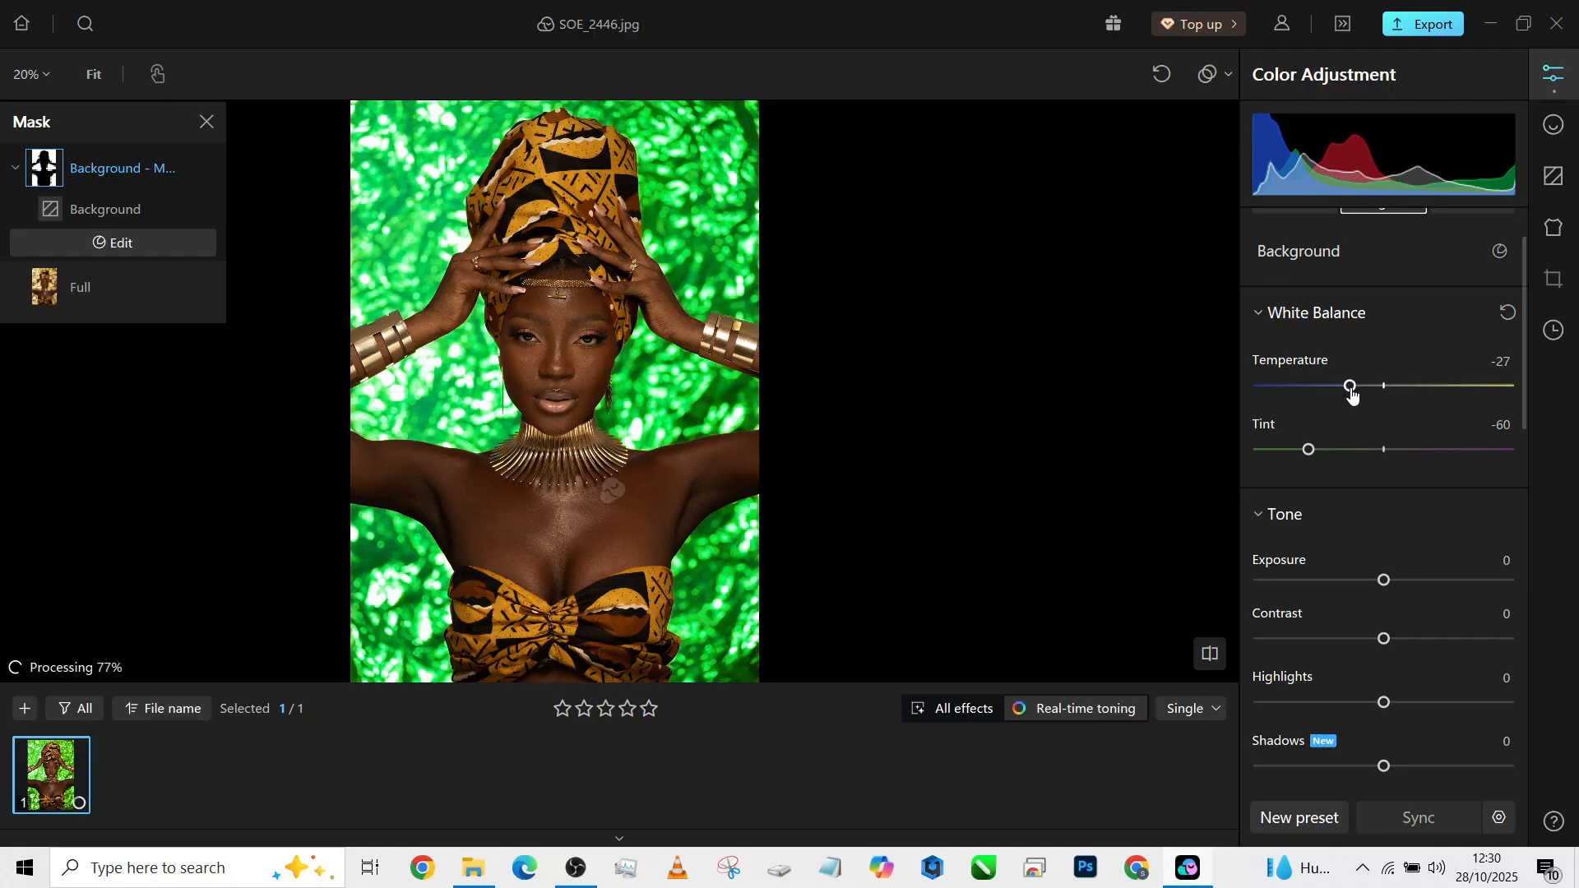
click(1110, 389)
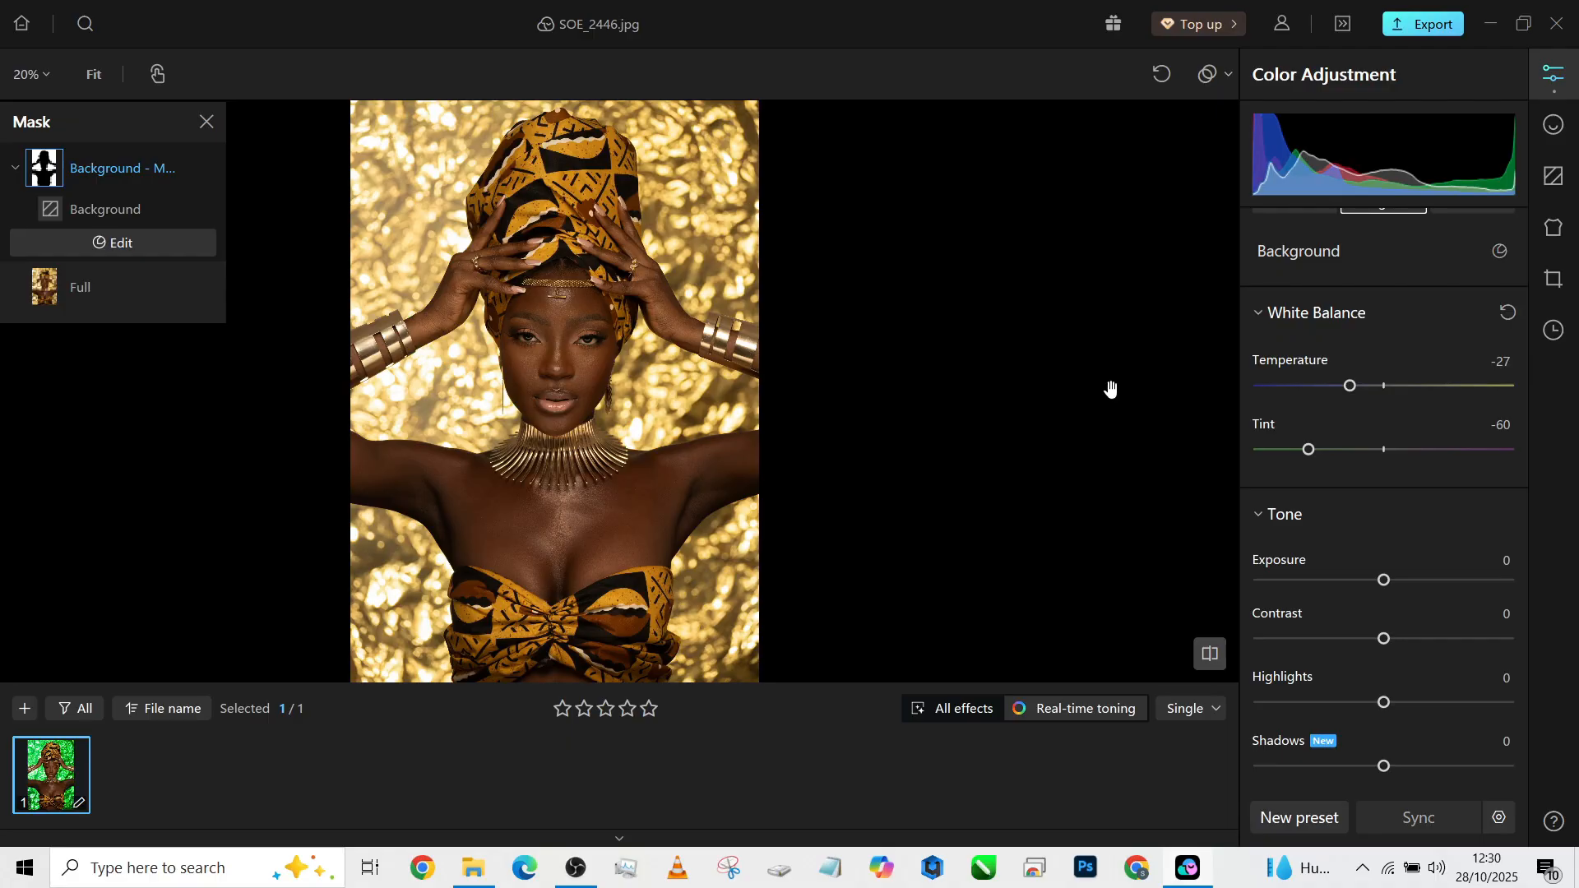
click(1110, 389)
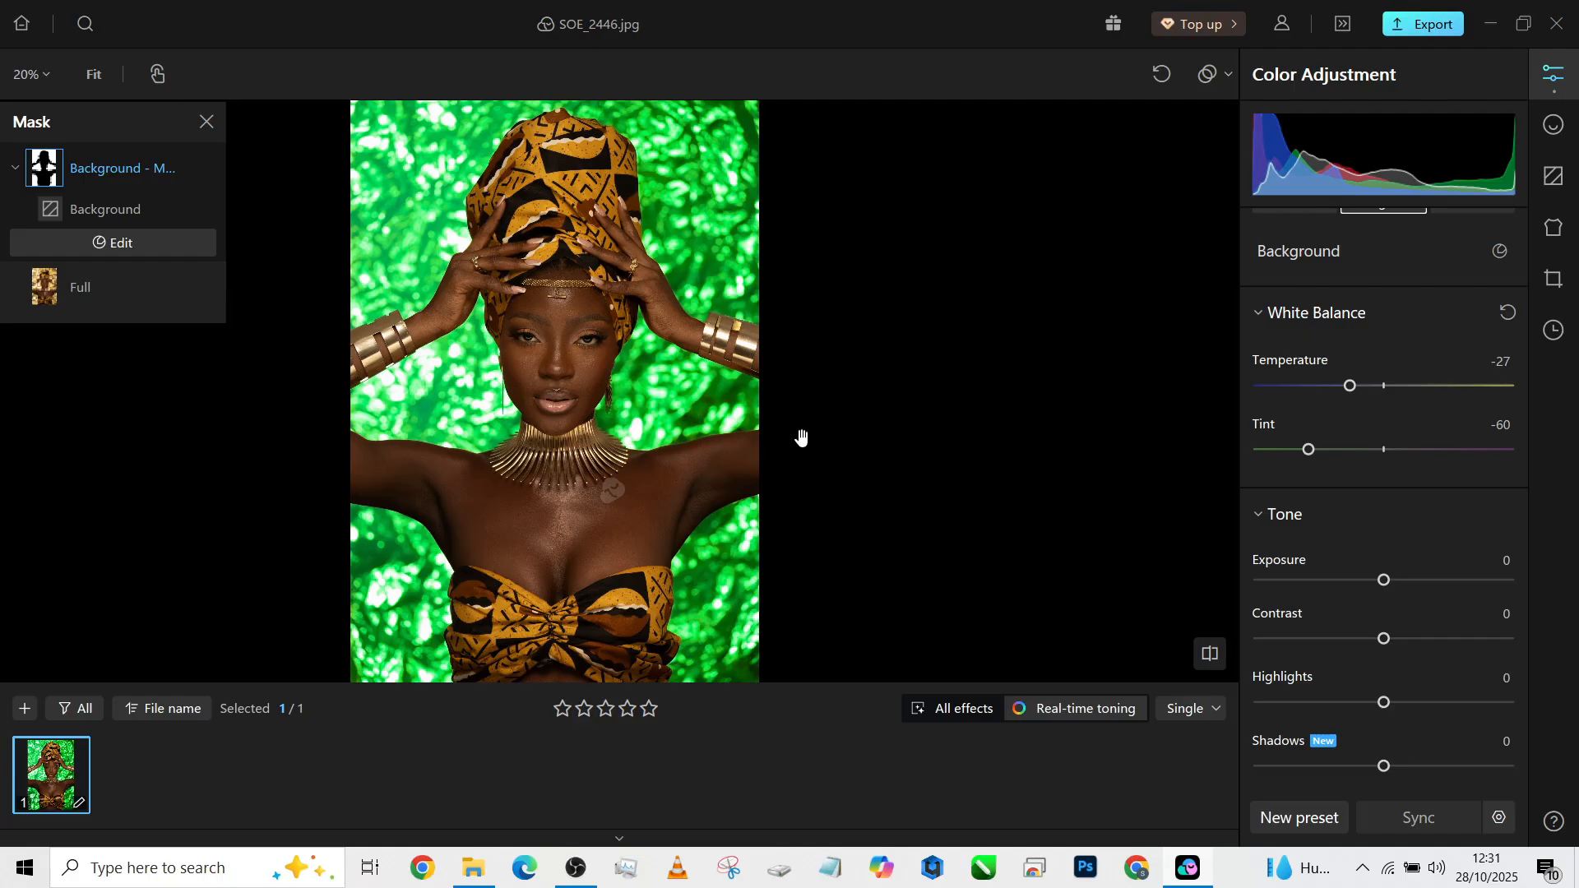
Create a local person mask that covers only the eye sclera for all persons
scroll(665, 364, up, 4)
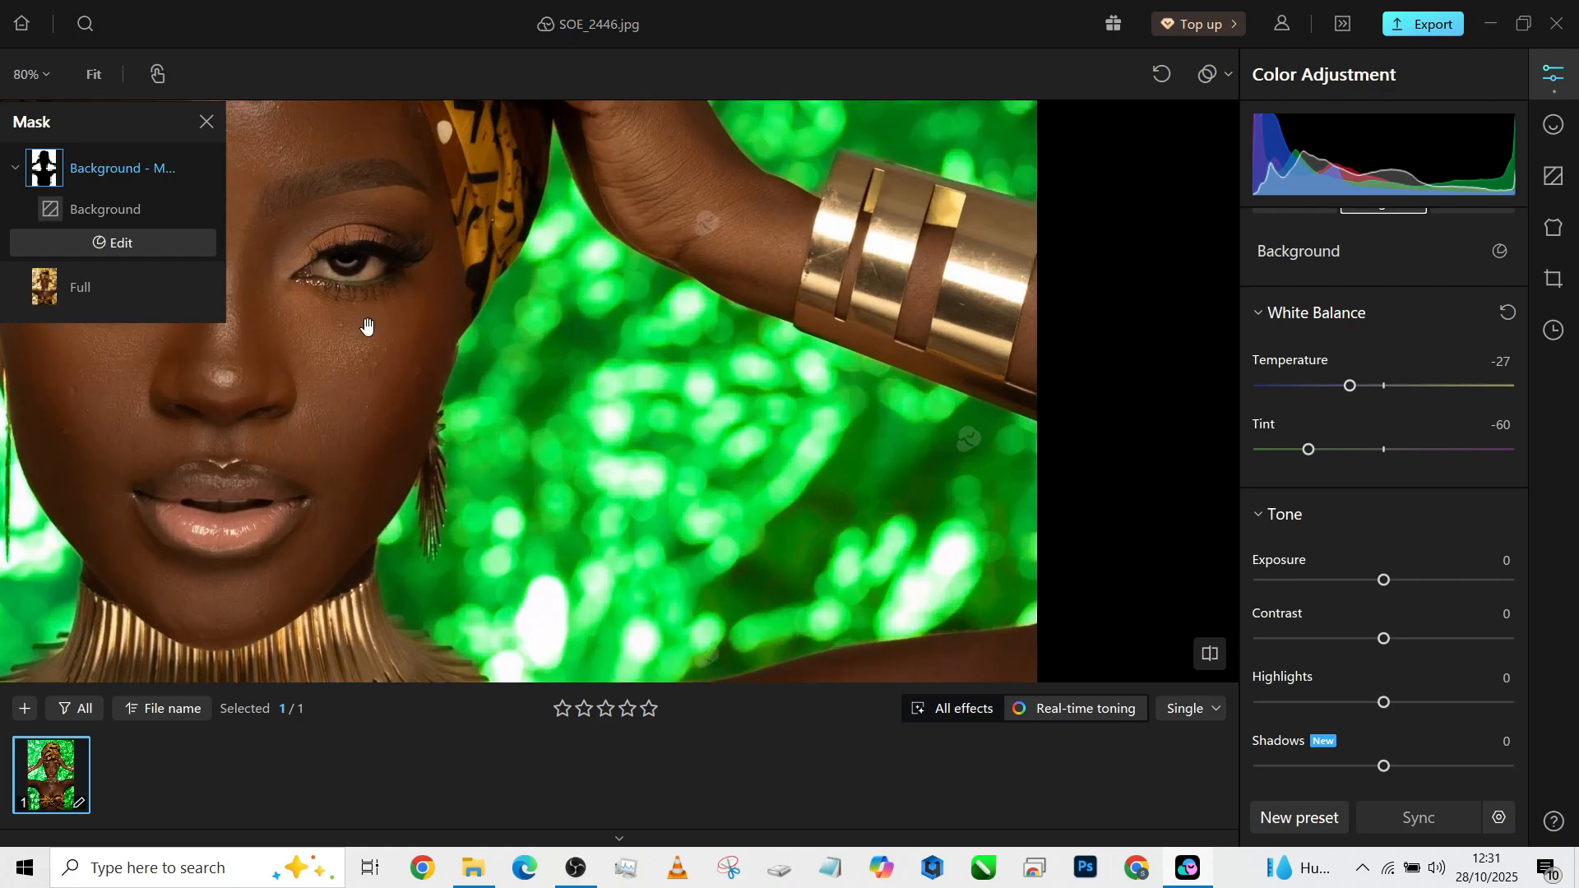
drag(370, 328, 547, 466)
scroll(547, 466, up, 5)
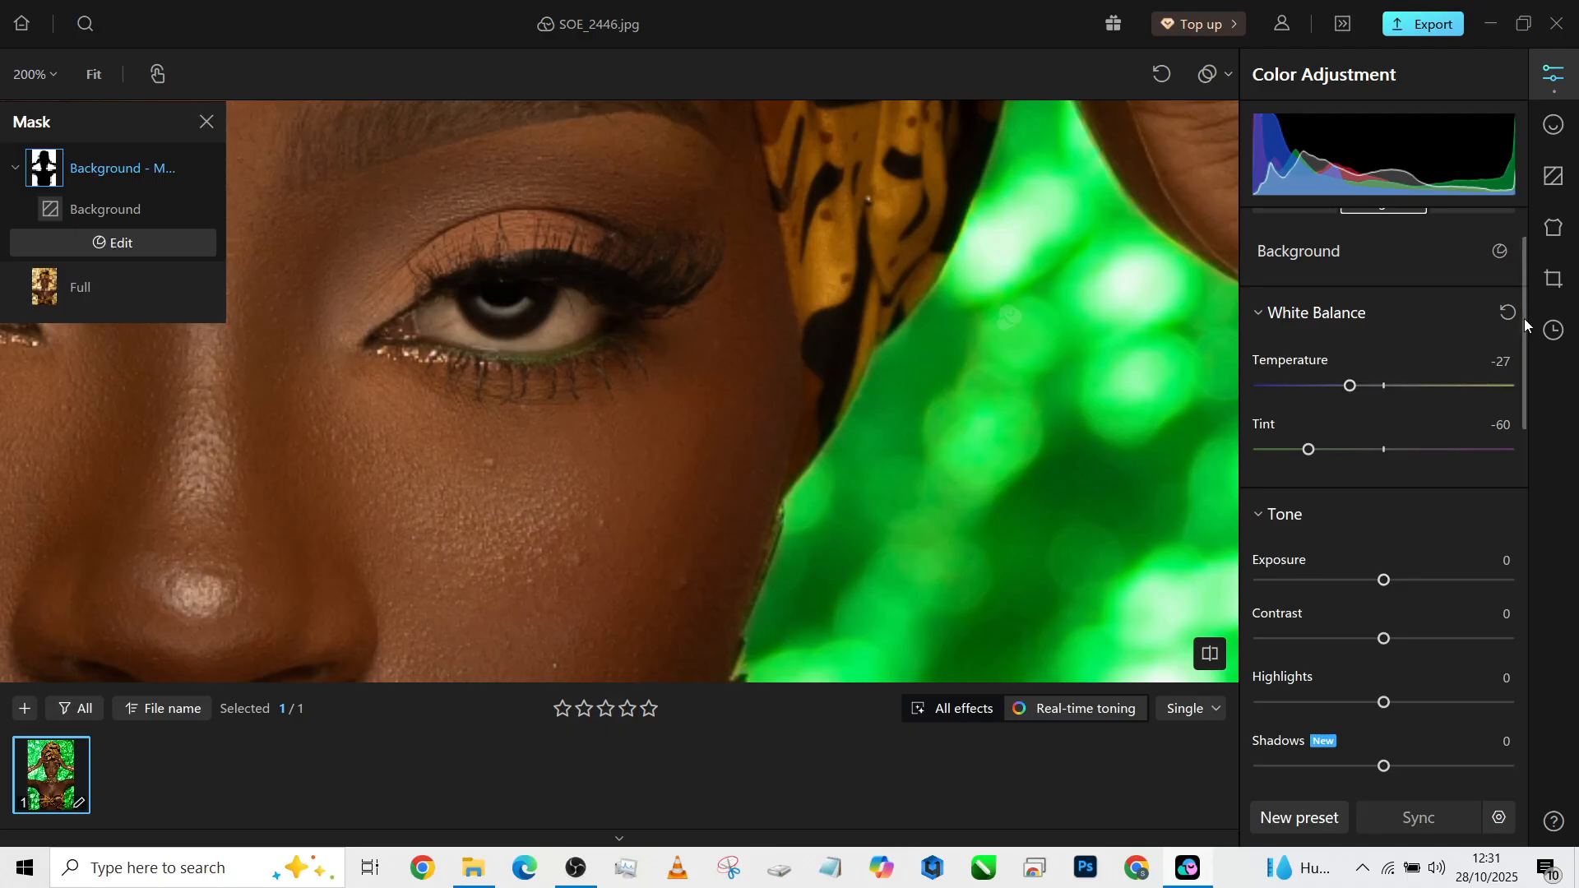
scroll(1522, 319, up, 2)
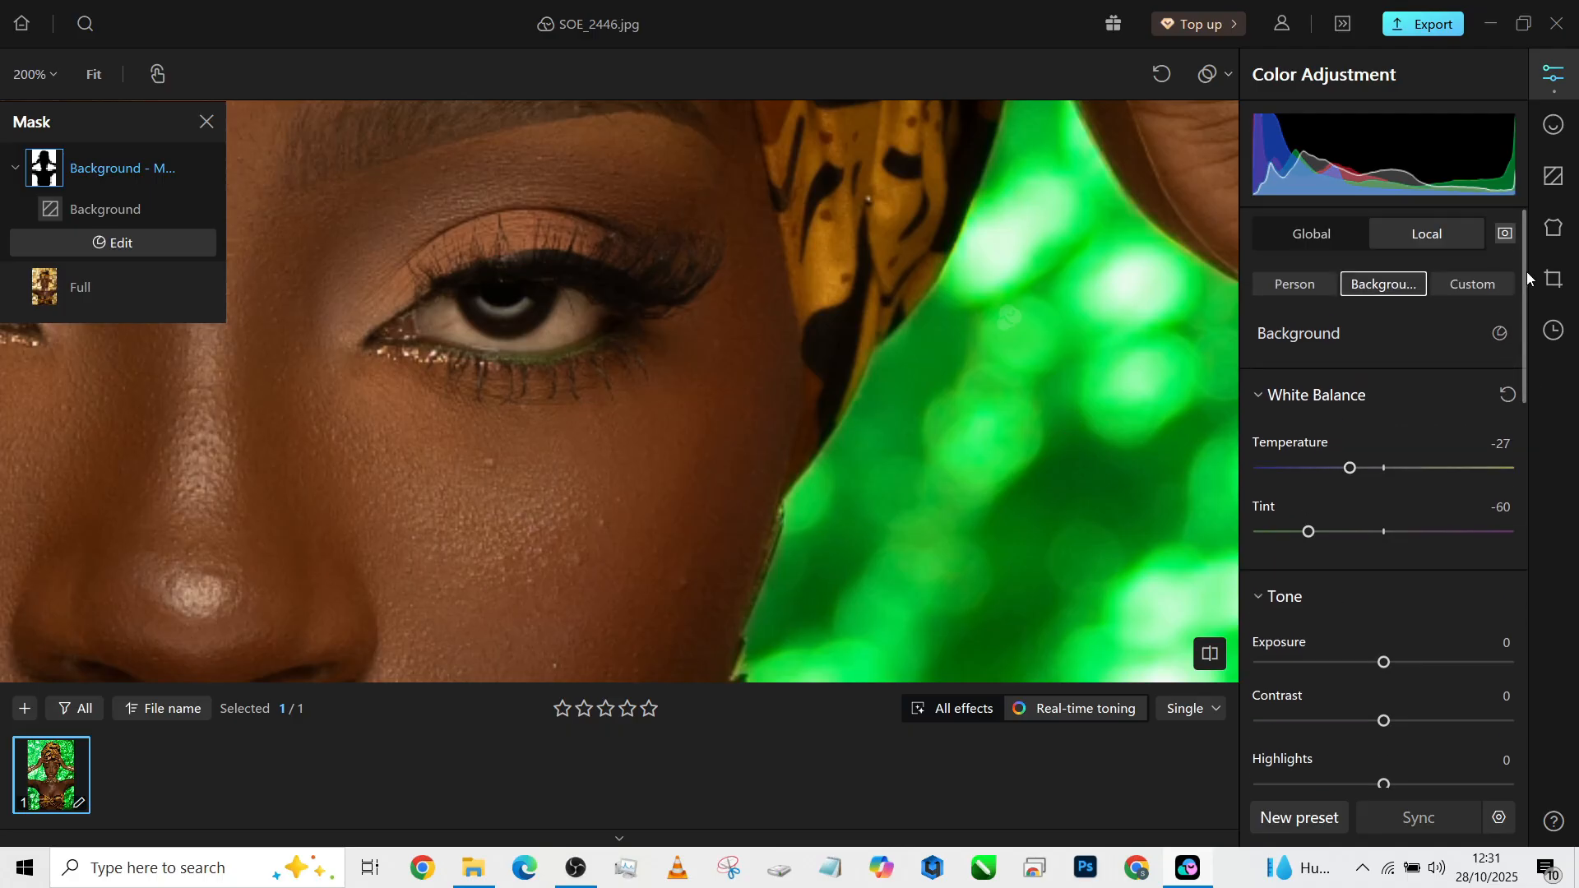
click(1295, 287)
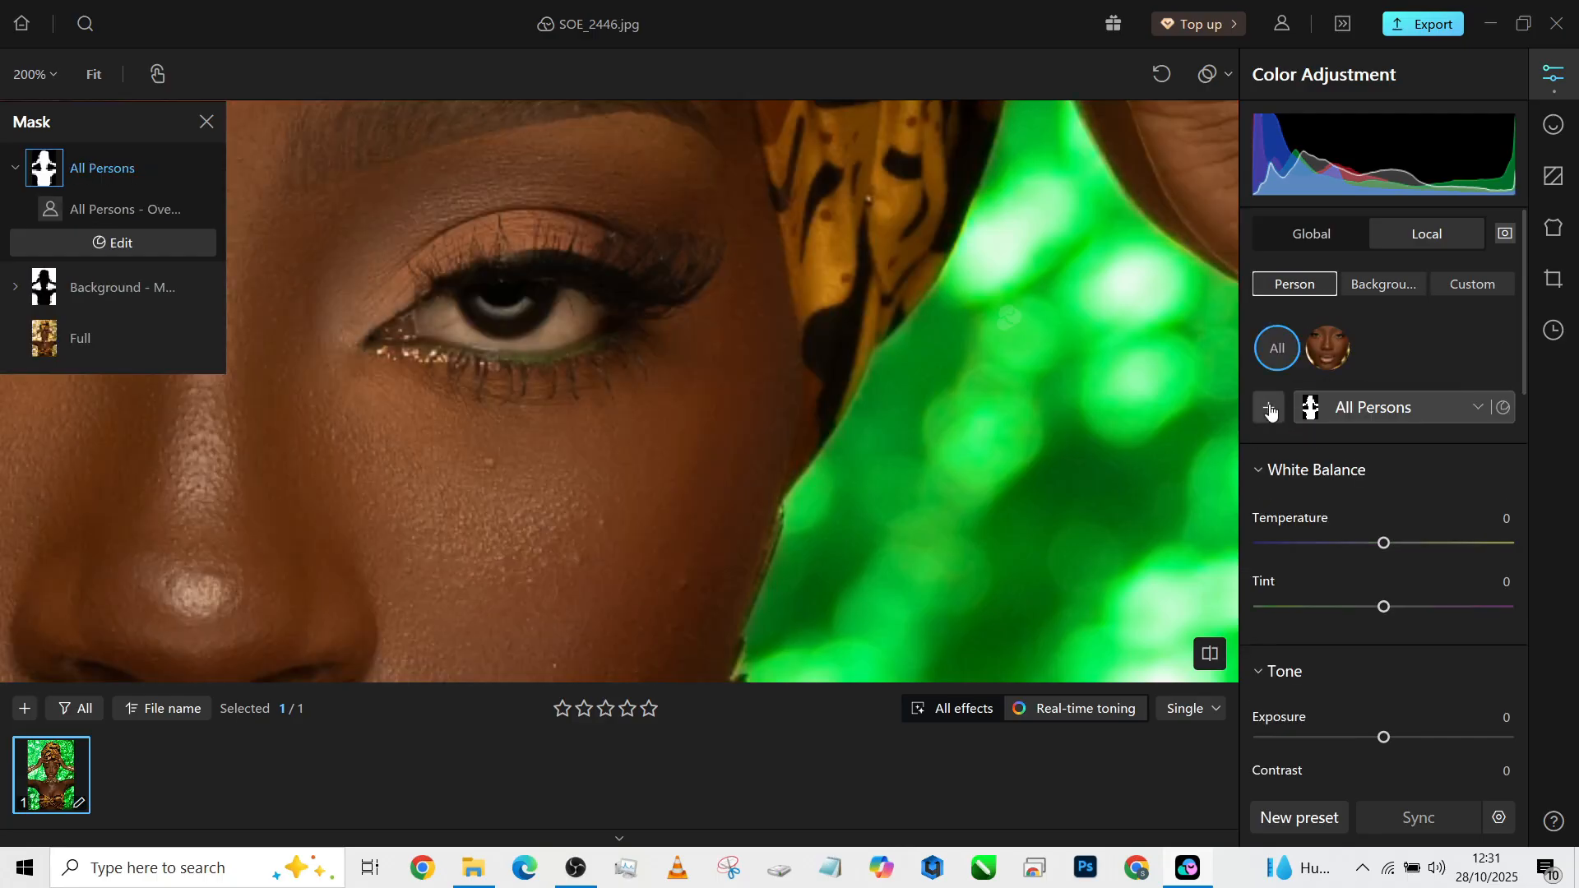
click(1269, 407)
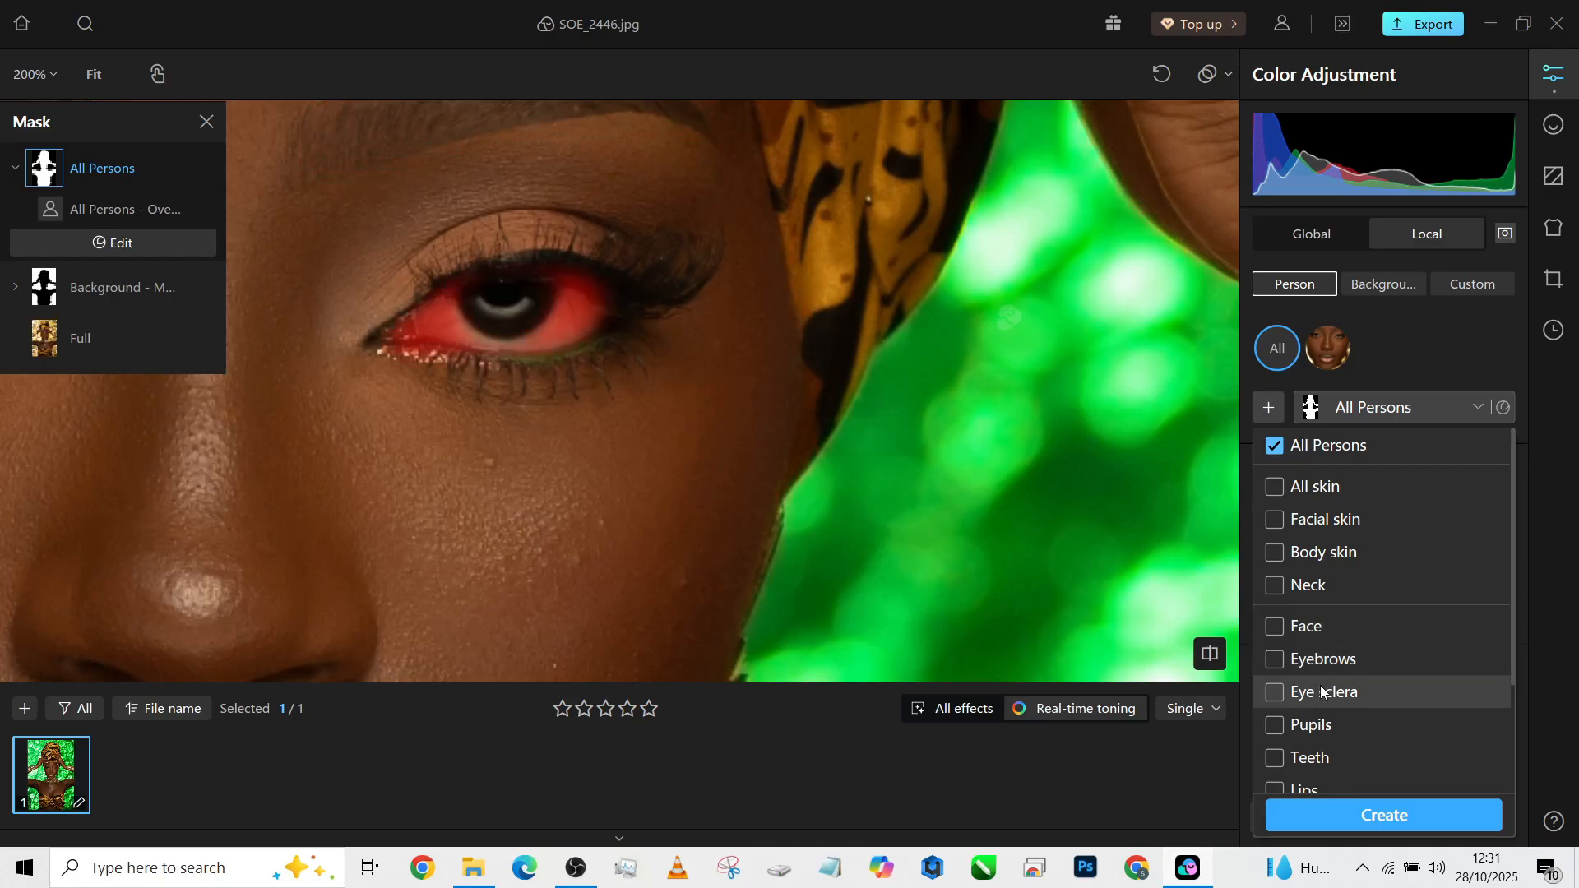
click(1366, 695)
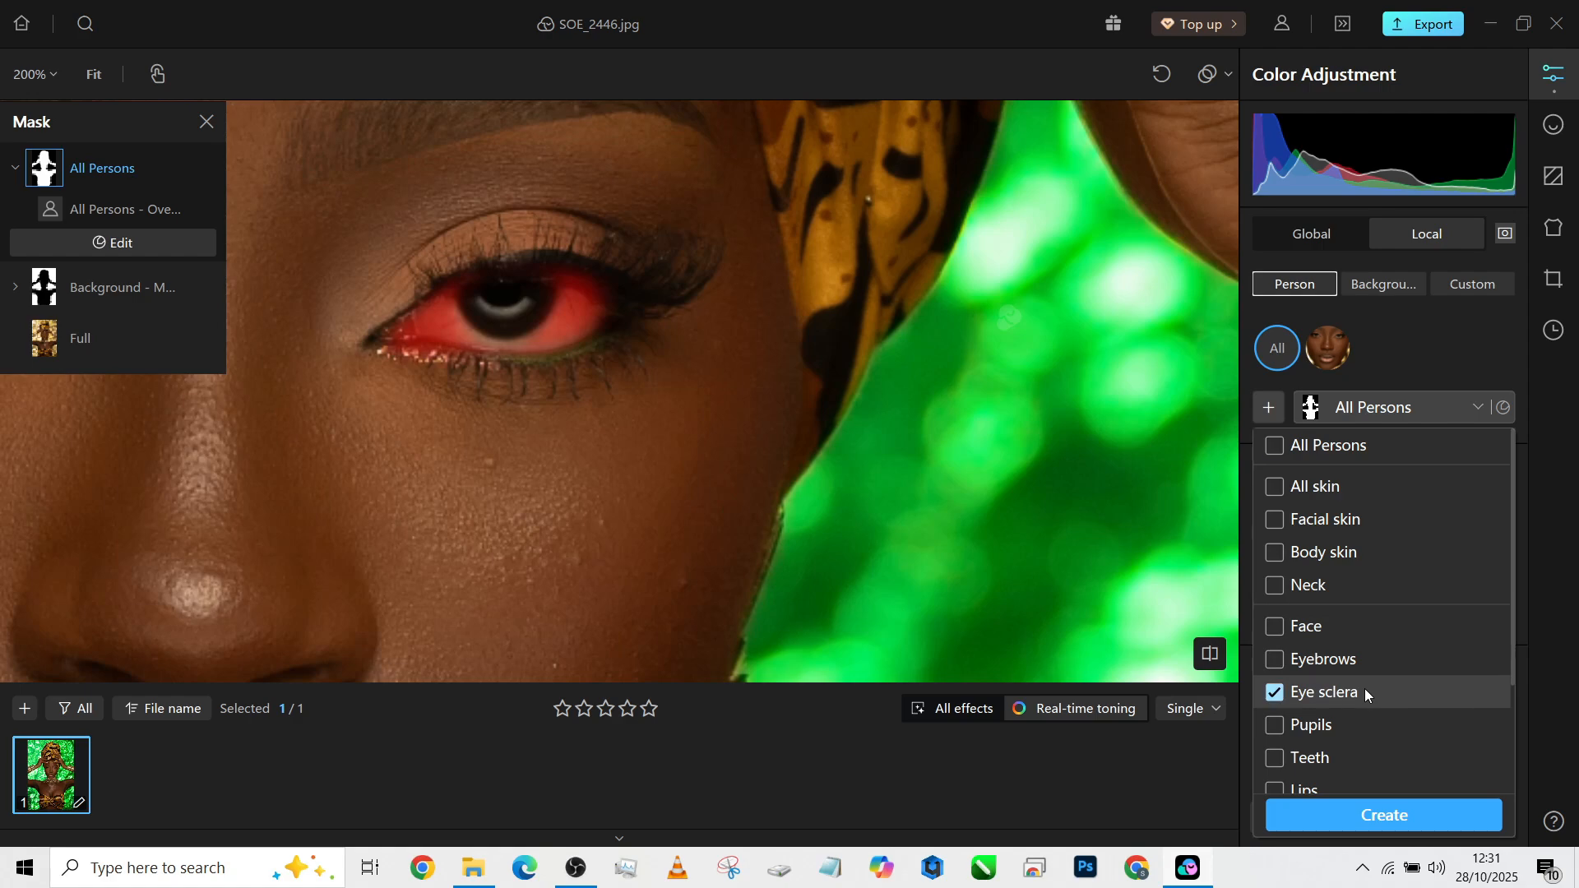
click(1370, 817)
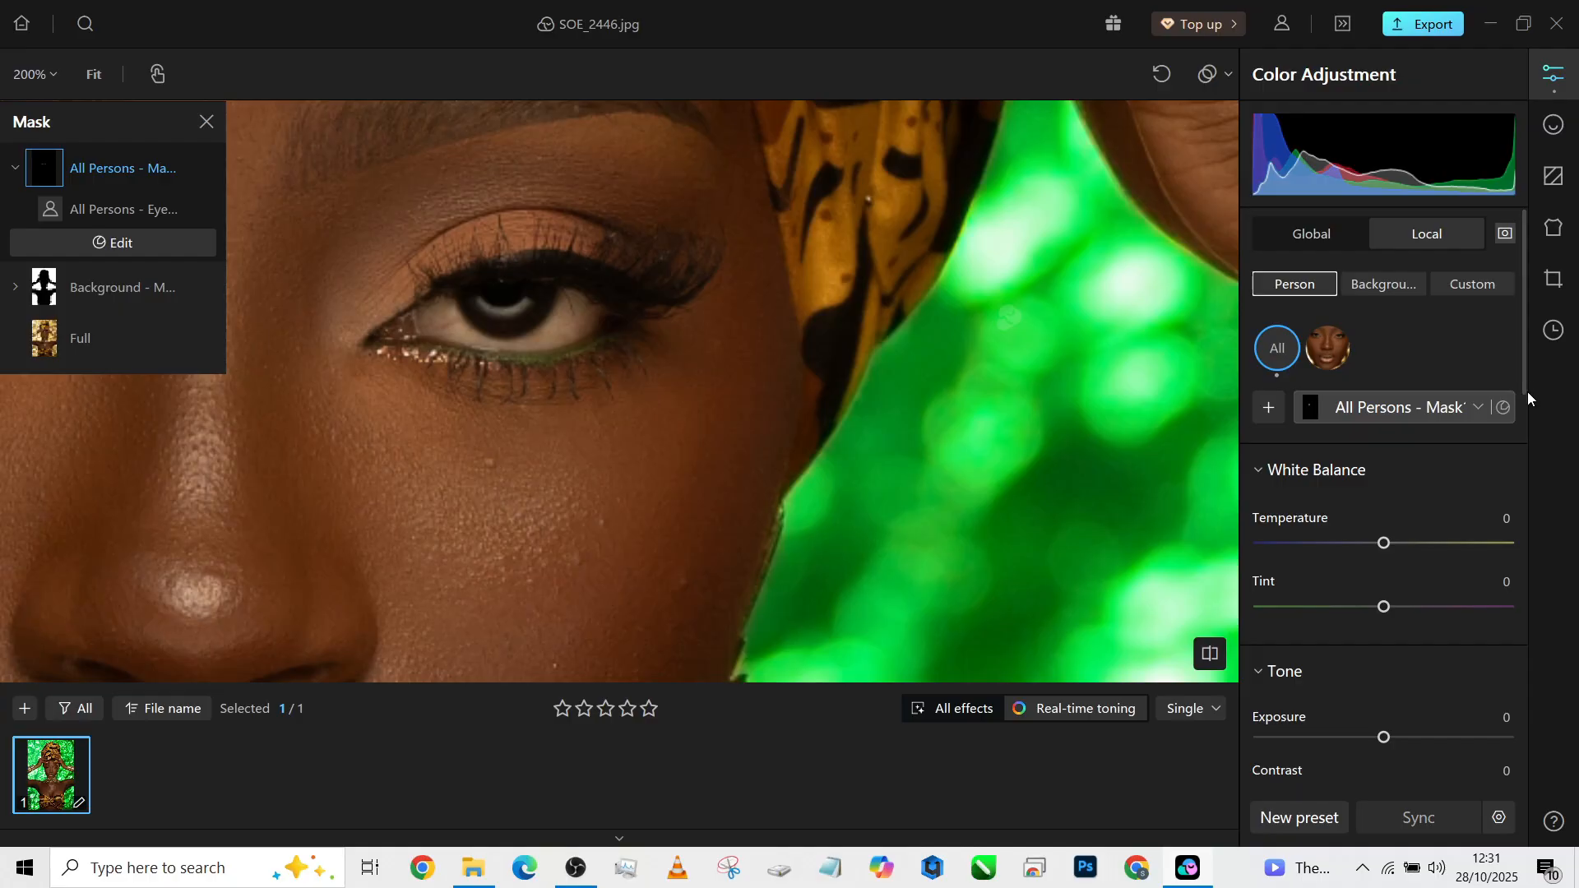
Set the eye sclera mask's saturation to -59 and check the result on both eyes
drag(1522, 372, 1517, 560)
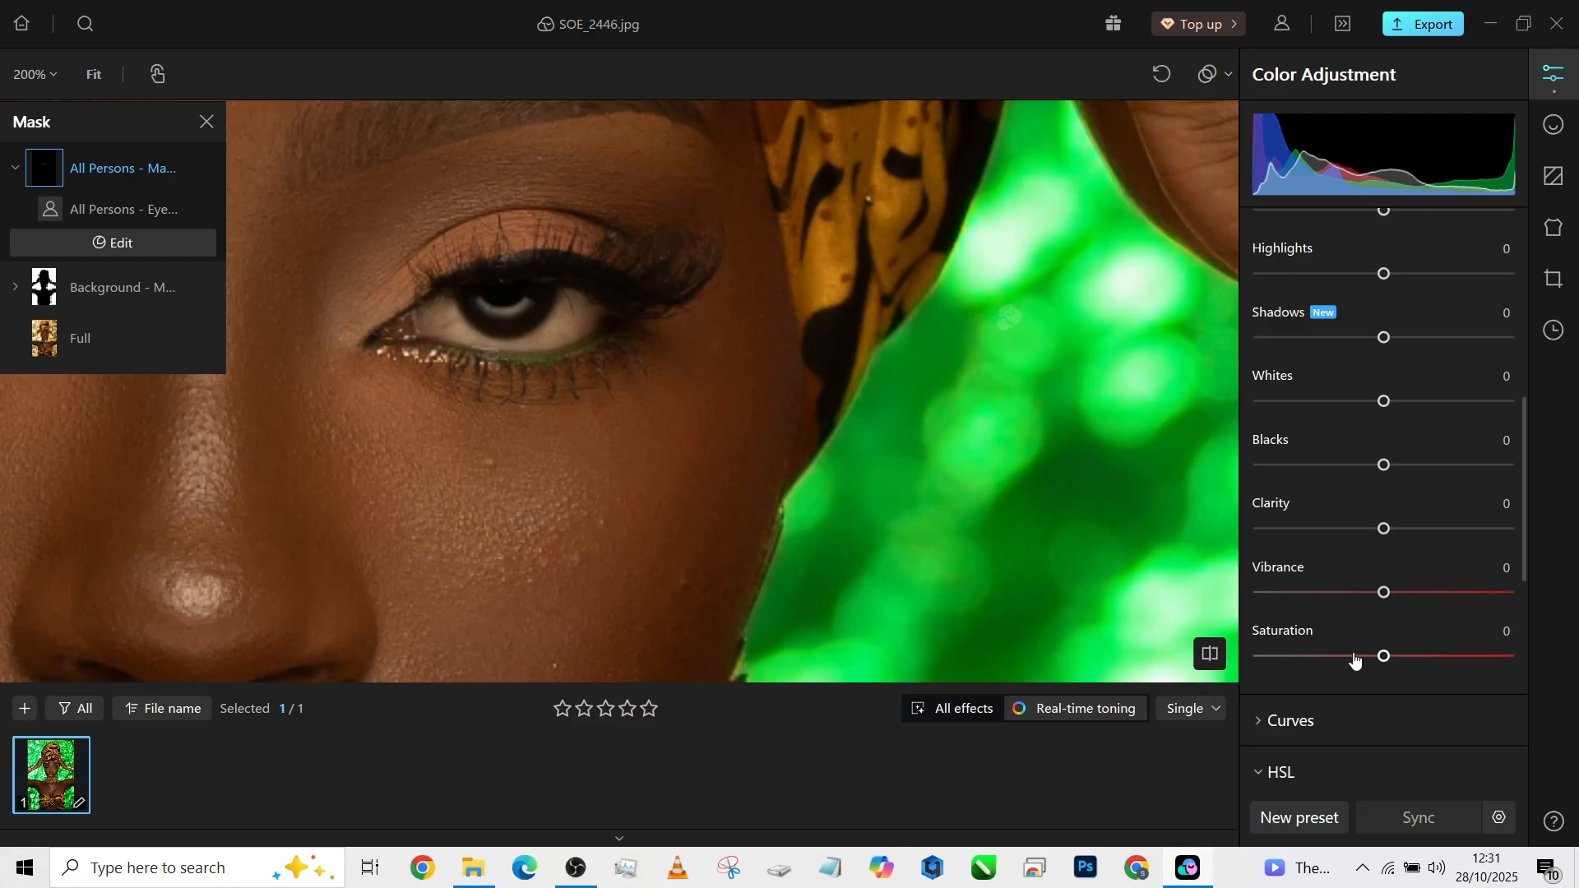
drag(1354, 658, 1304, 656)
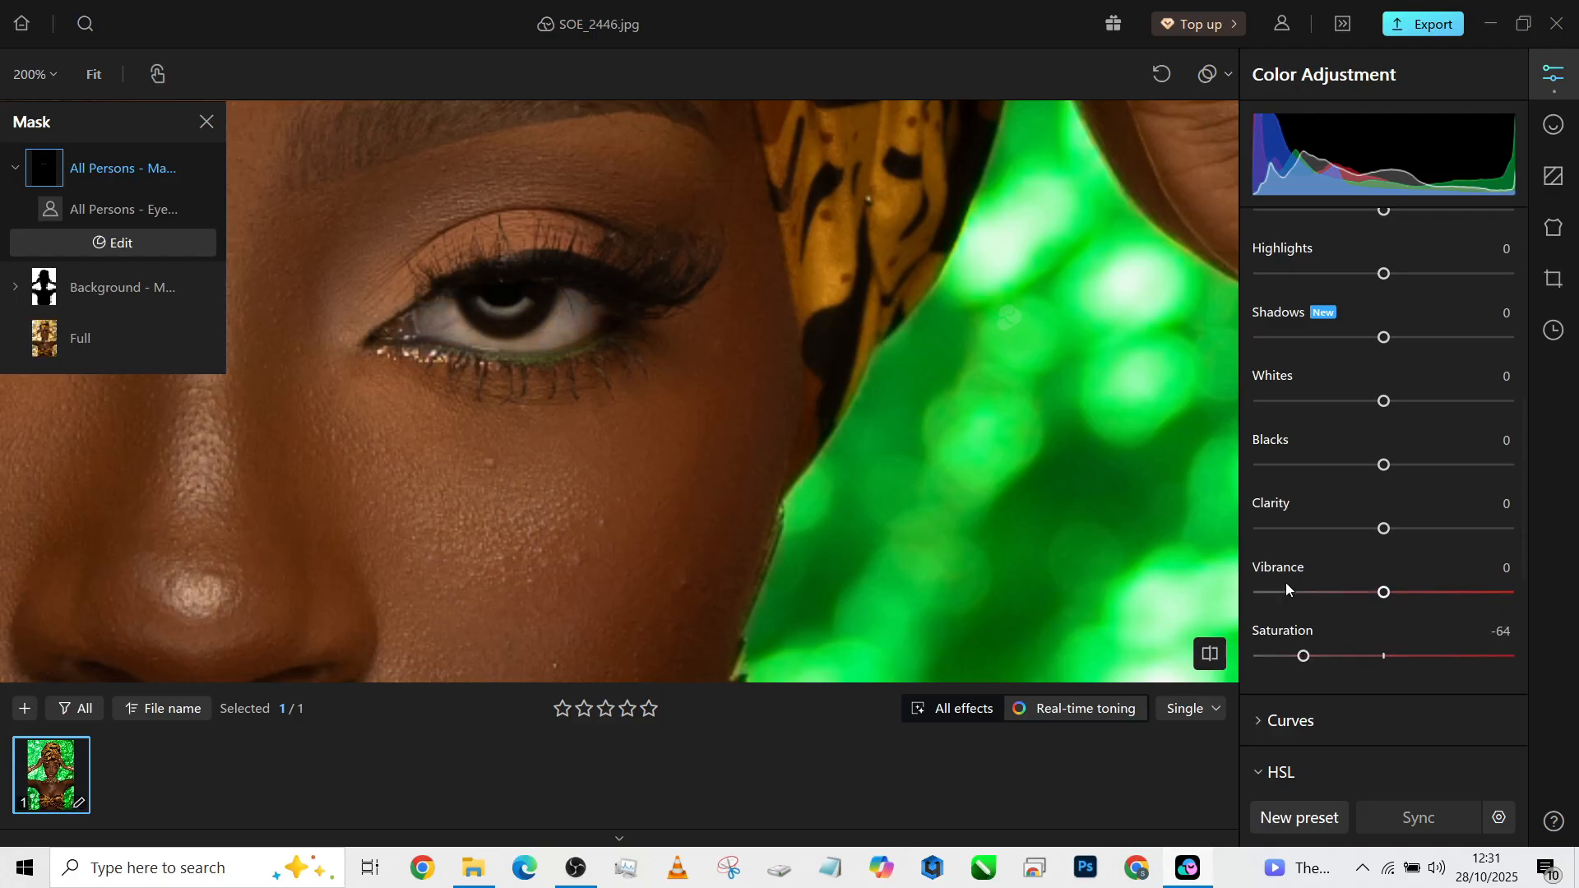
drag(1304, 657, 1310, 656)
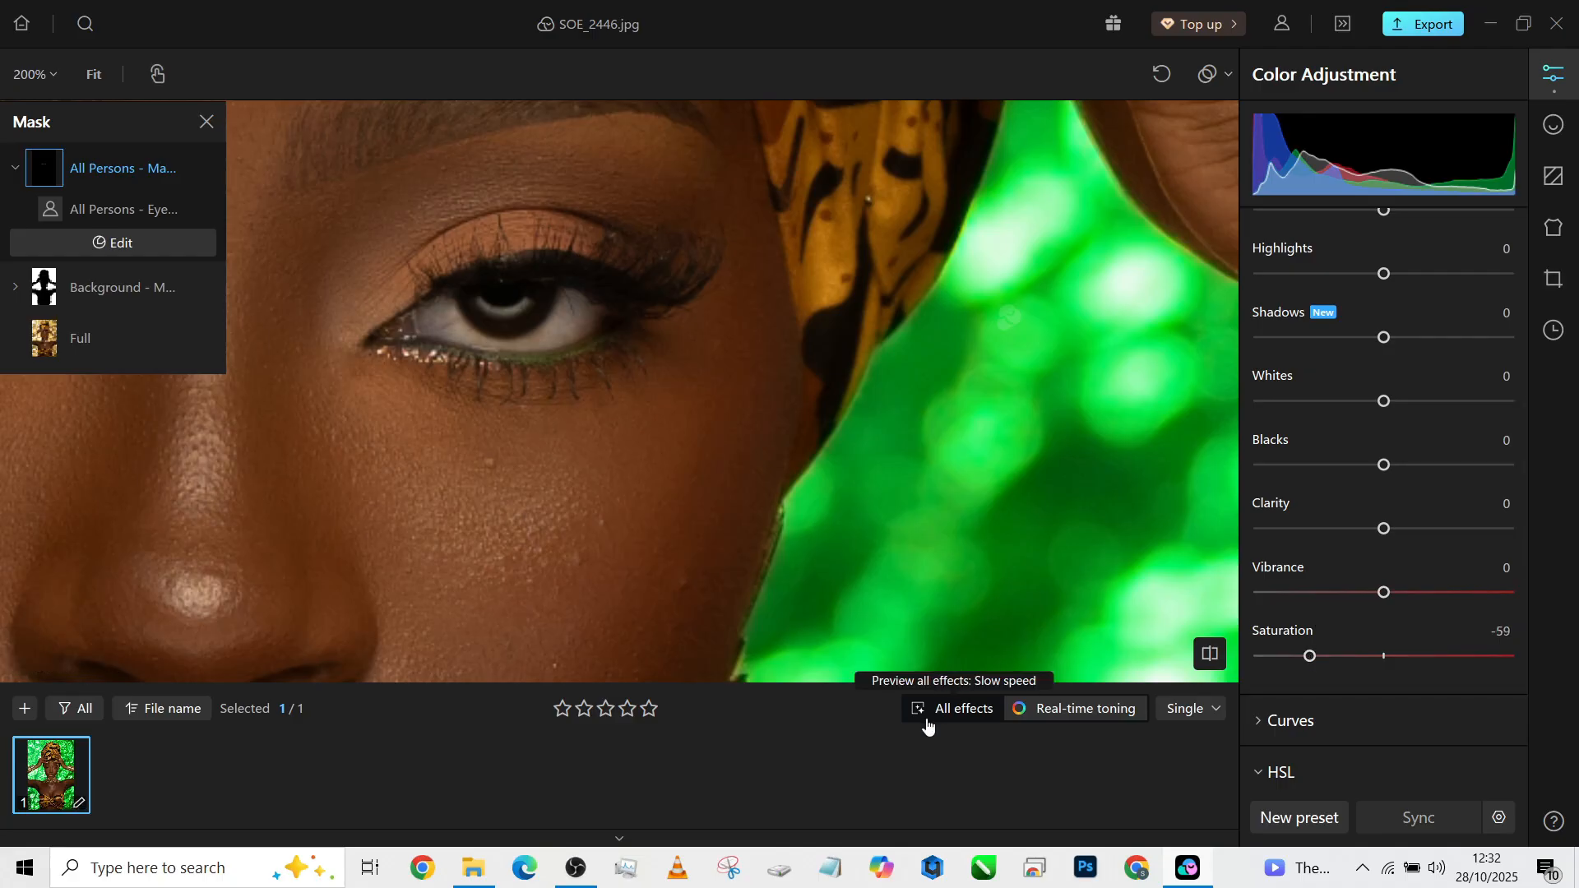
drag(715, 496, 1143, 536)
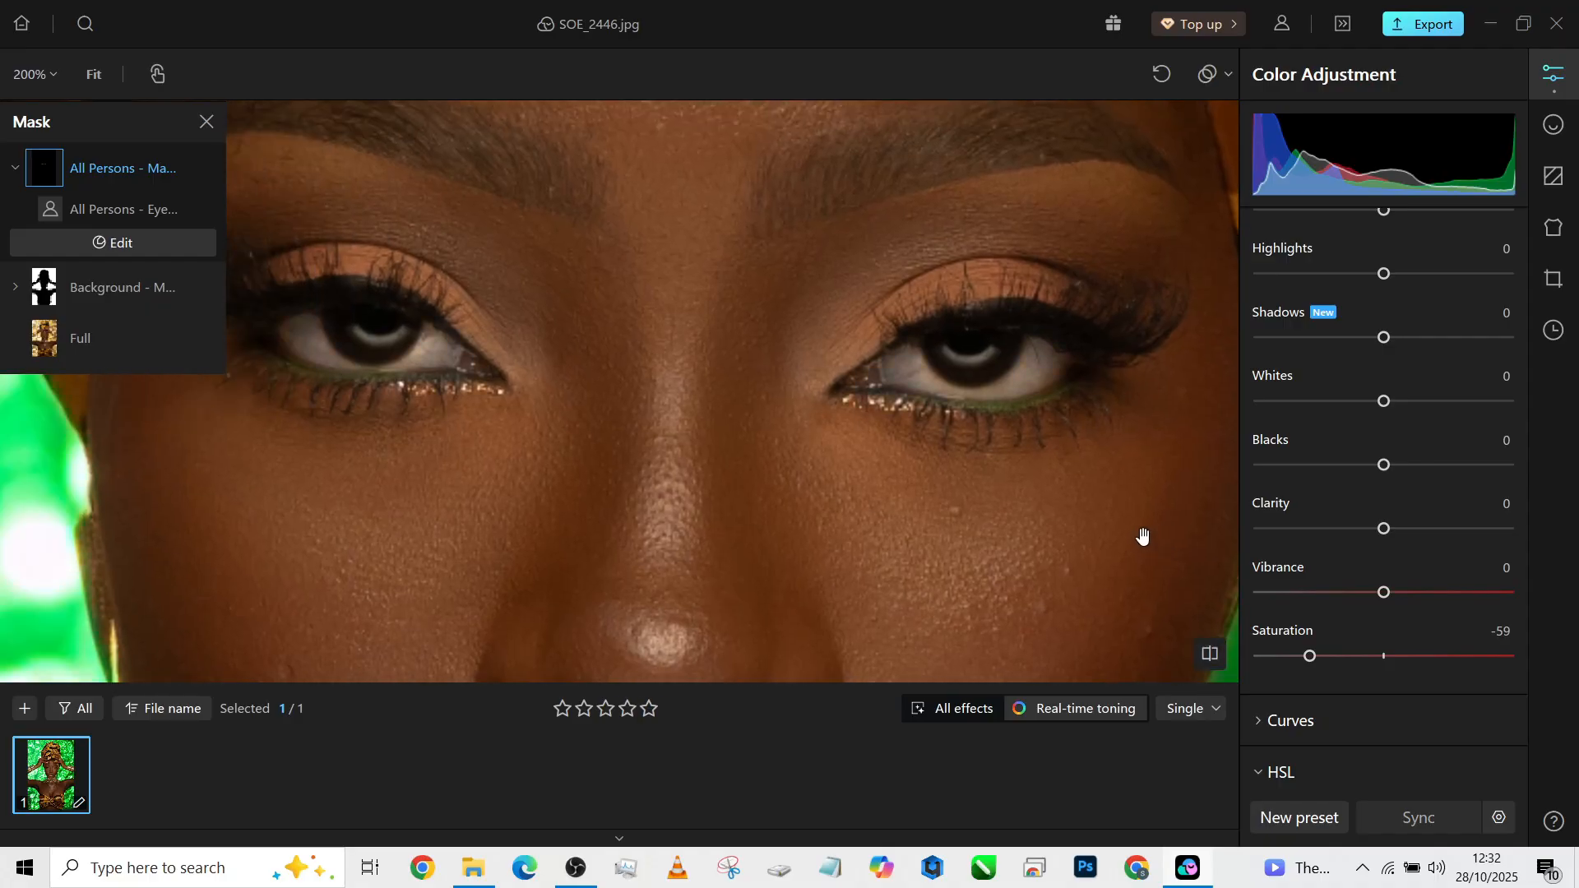
scroll(1143, 536, down, 5)
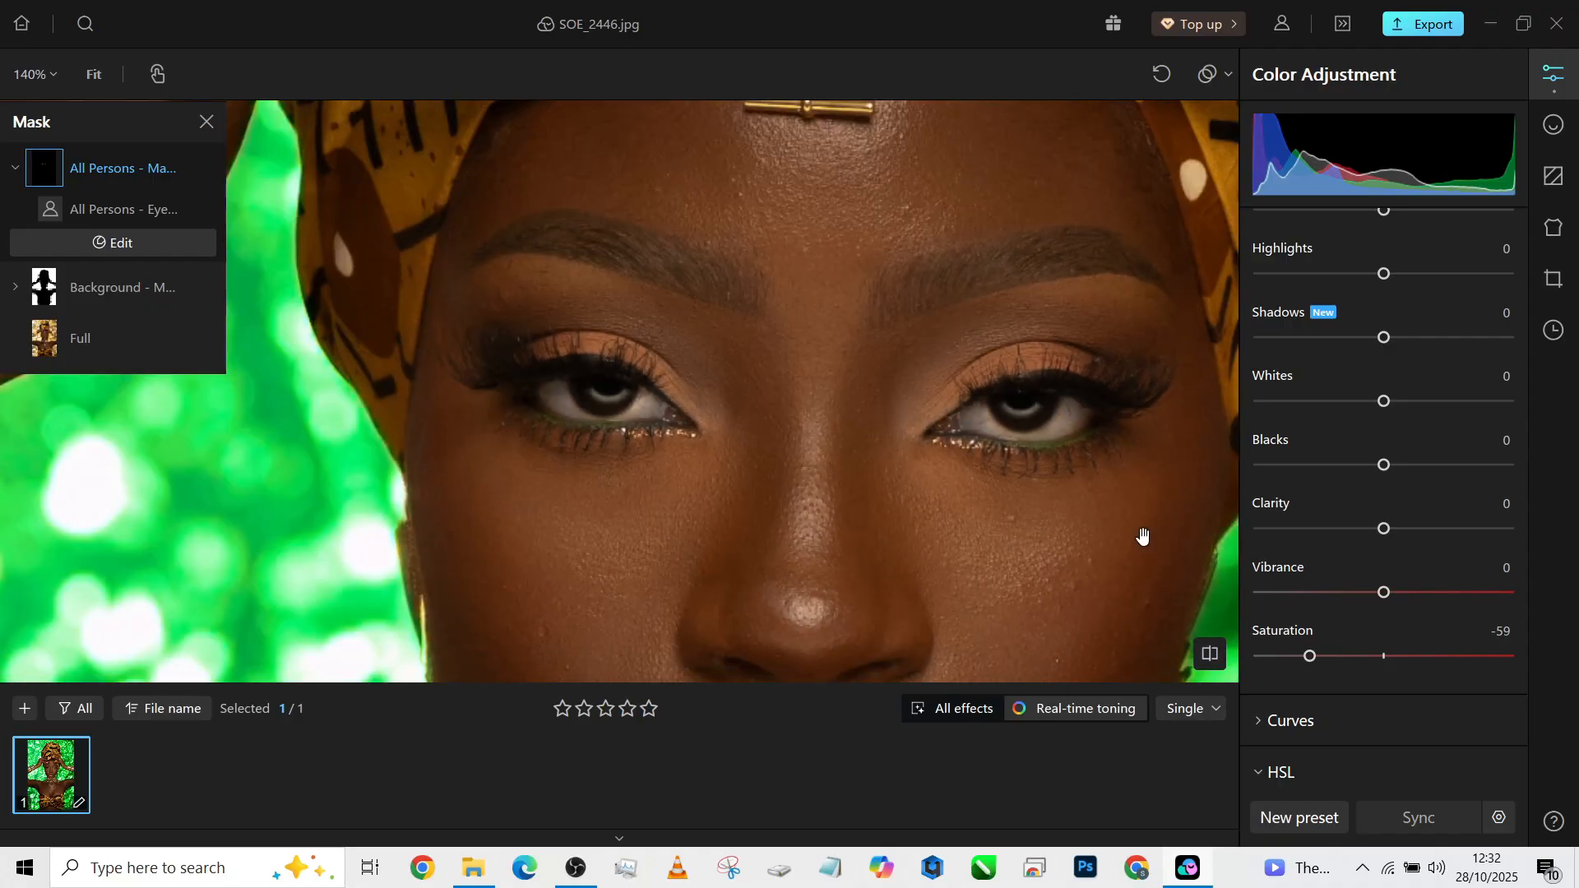
Create another local person mask that covers only the body skin for all persons
scroll(1143, 536, down, 2)
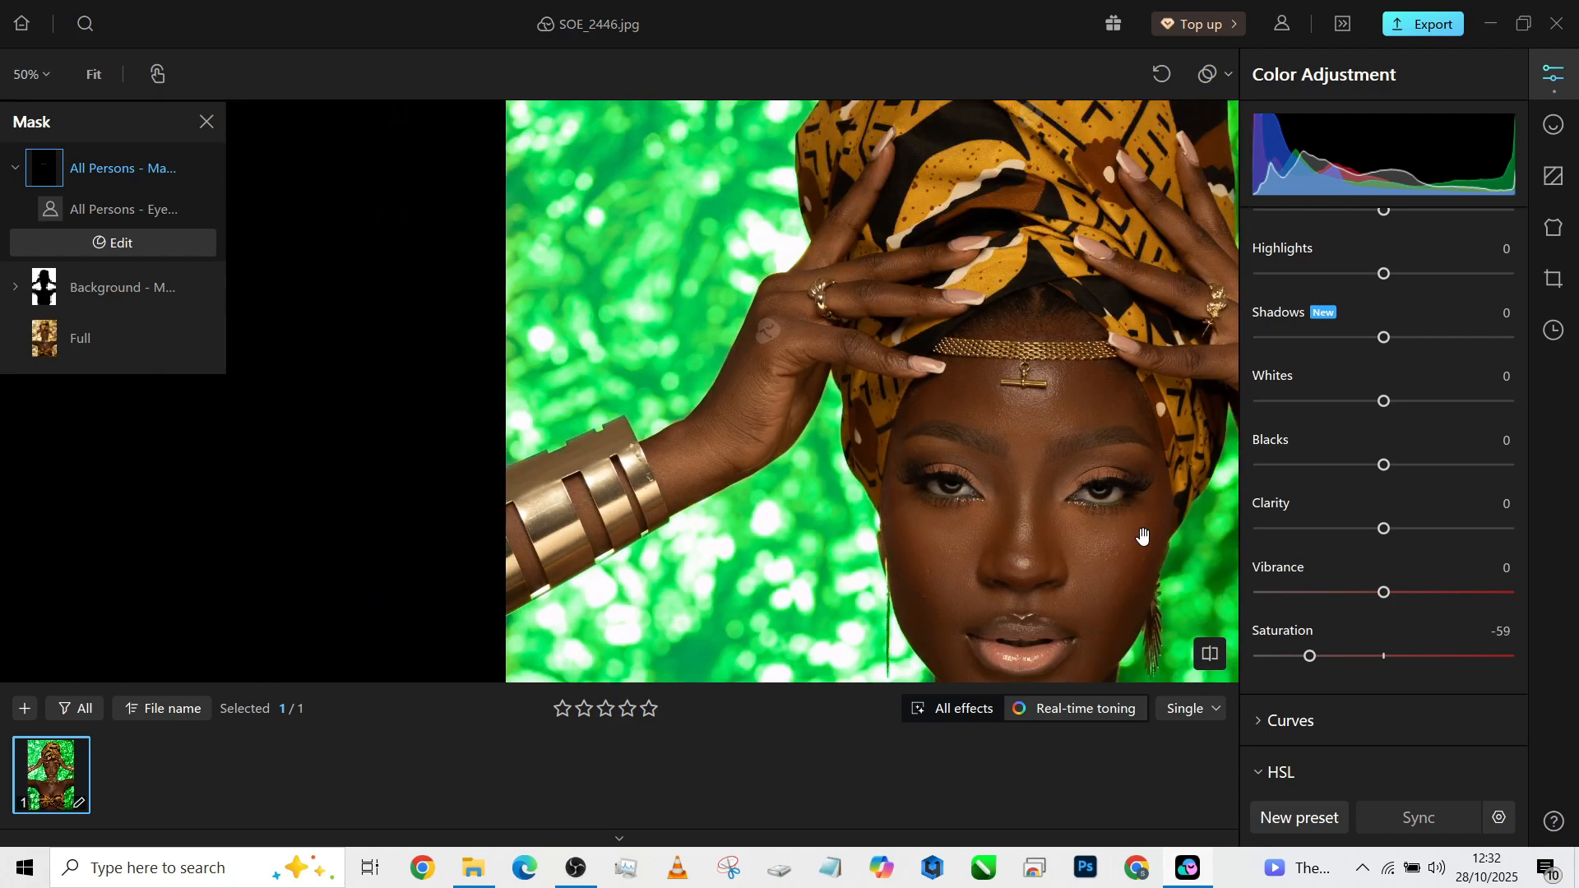
drag(889, 508, 525, 192)
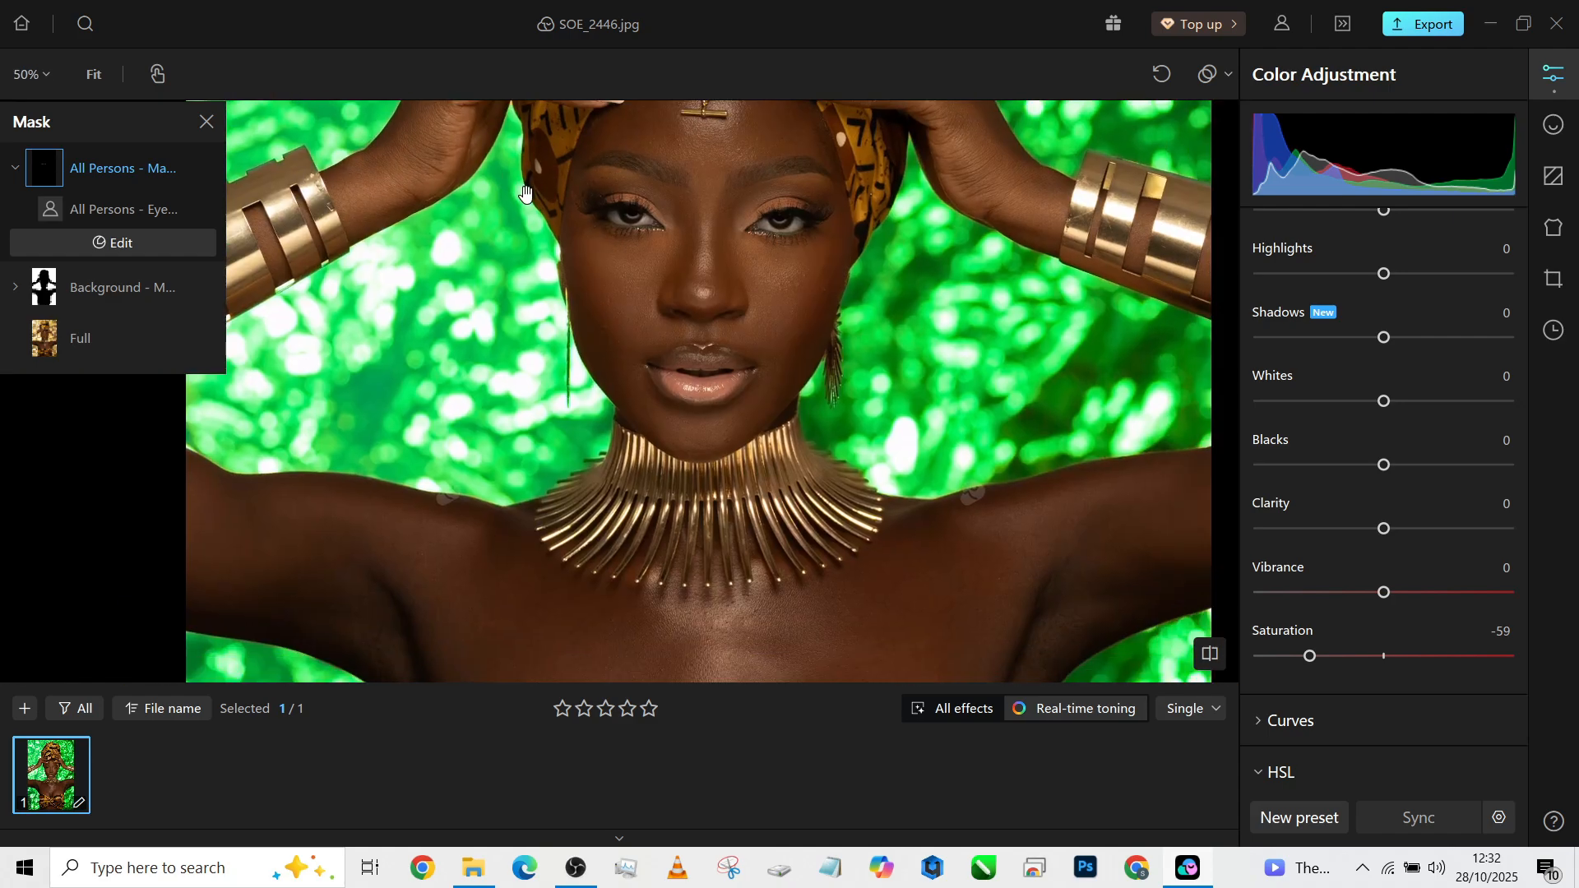
scroll(525, 192, down, 2)
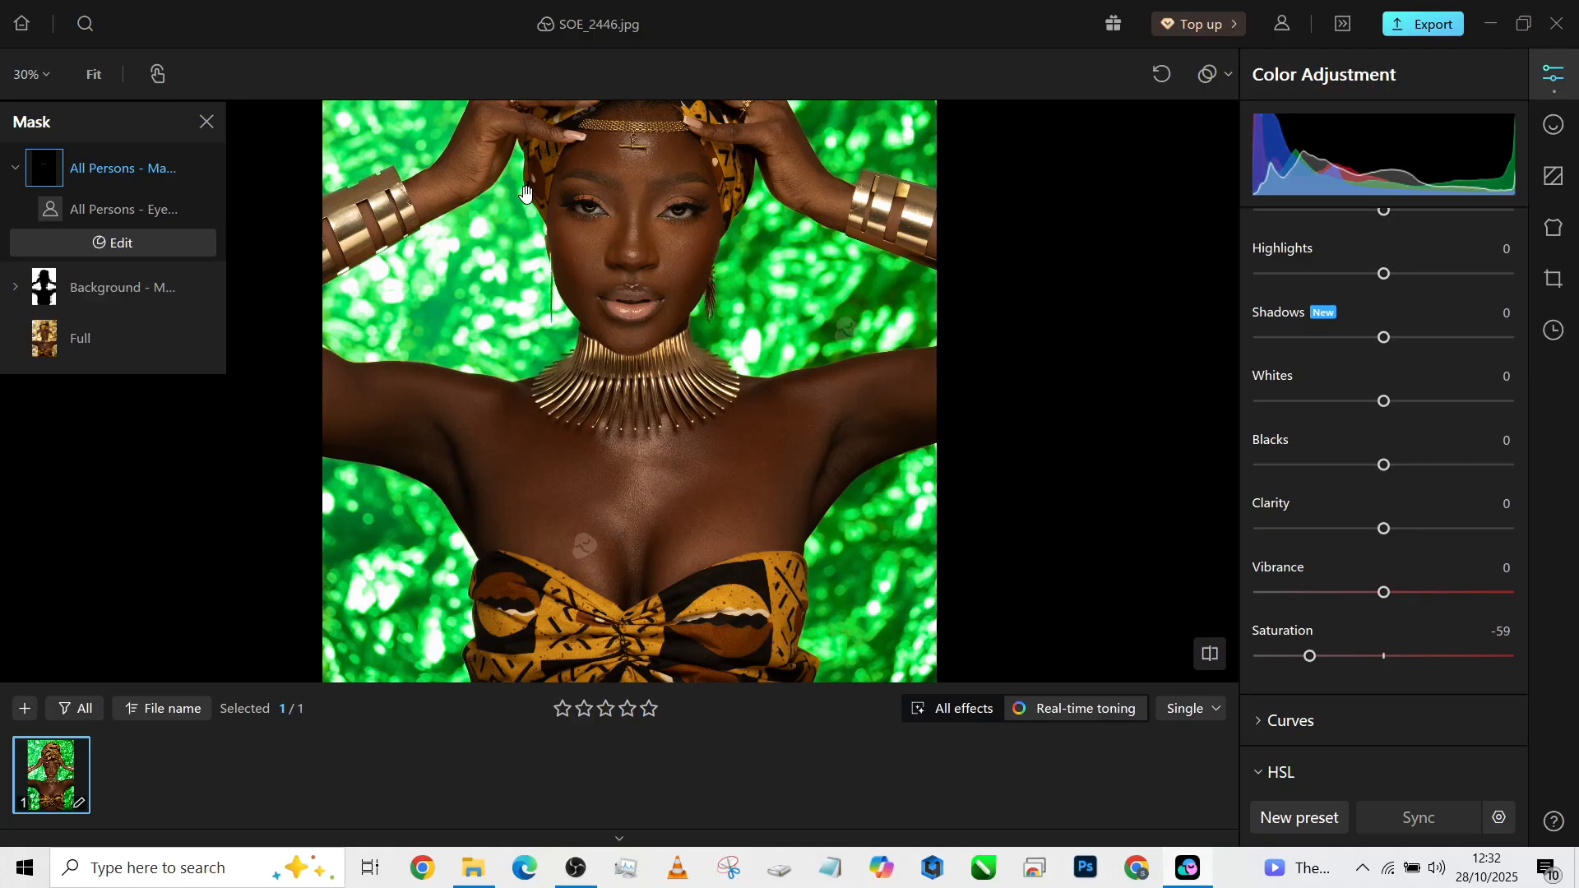
scroll(525, 191, down, 1)
drag(699, 316, 772, 417)
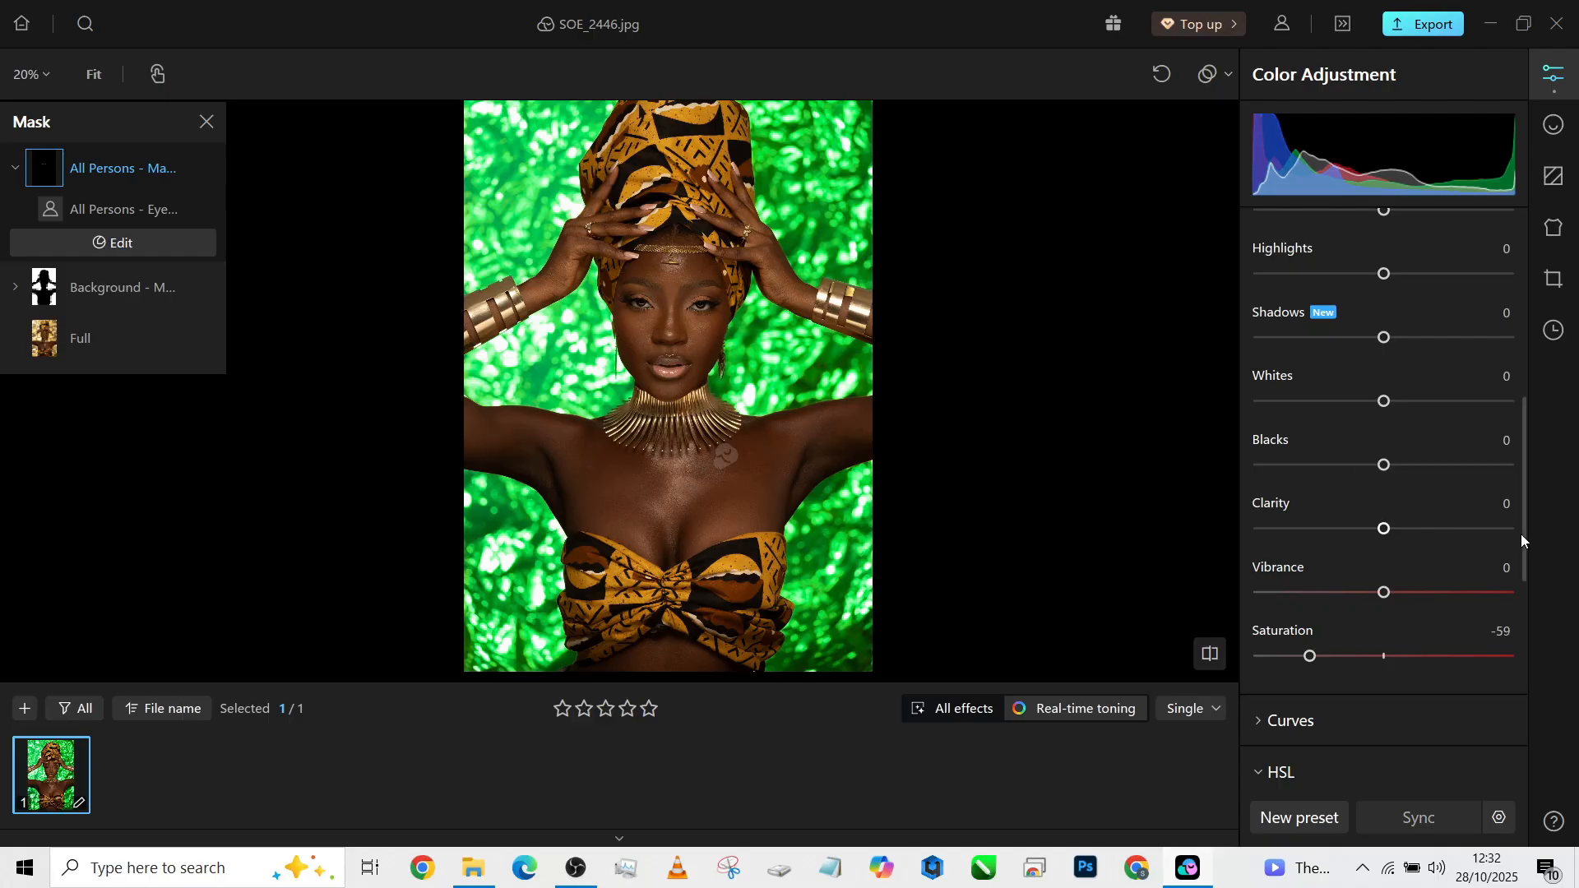
drag(1523, 540, 1516, 376)
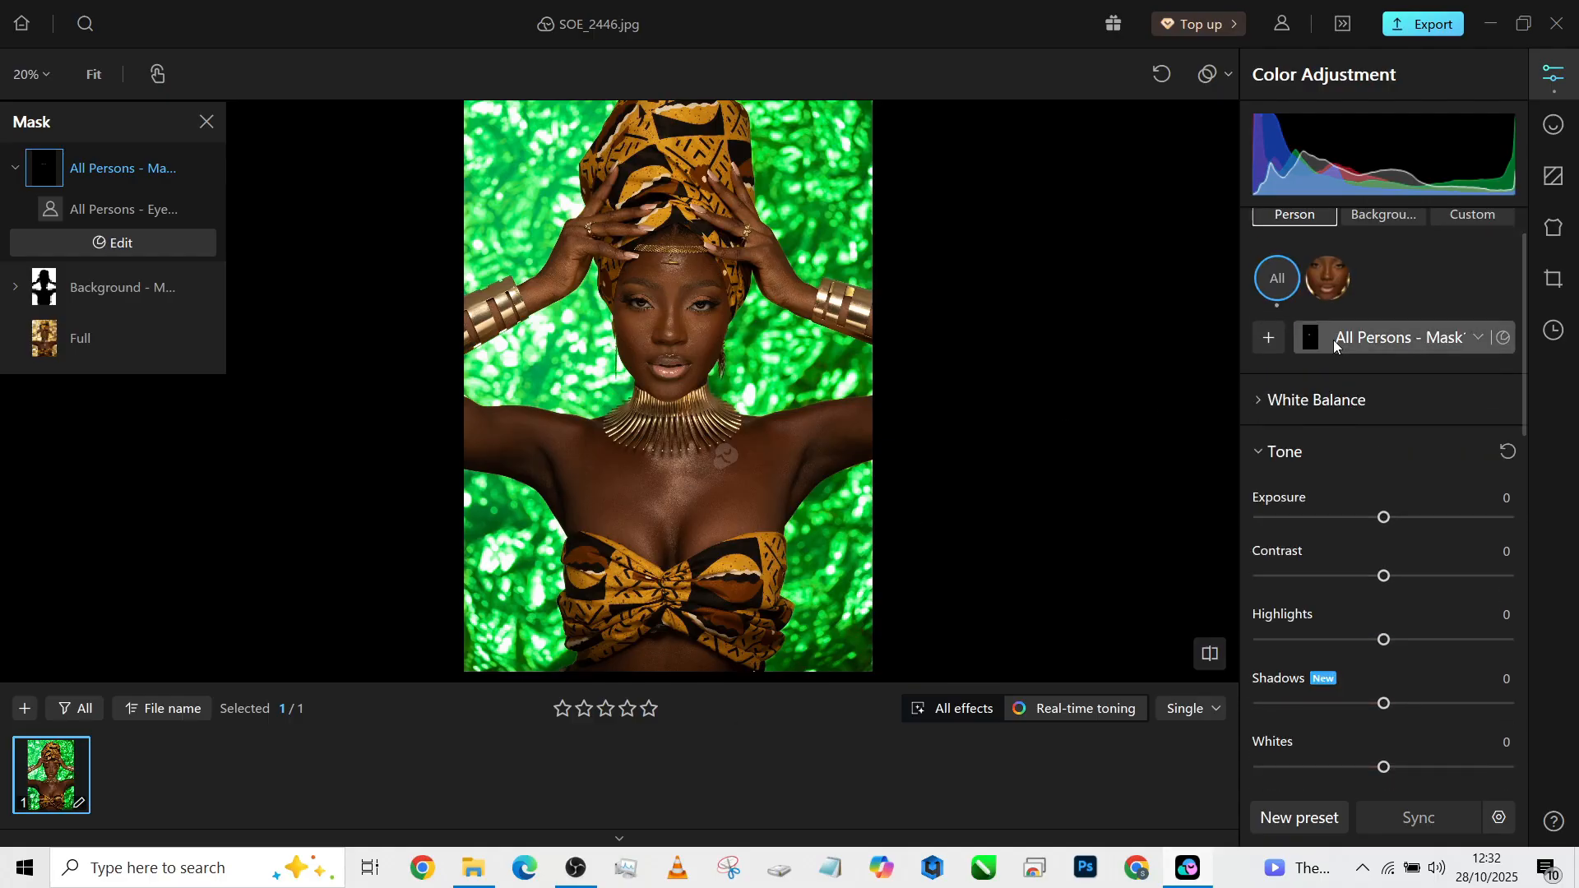
click(1270, 327)
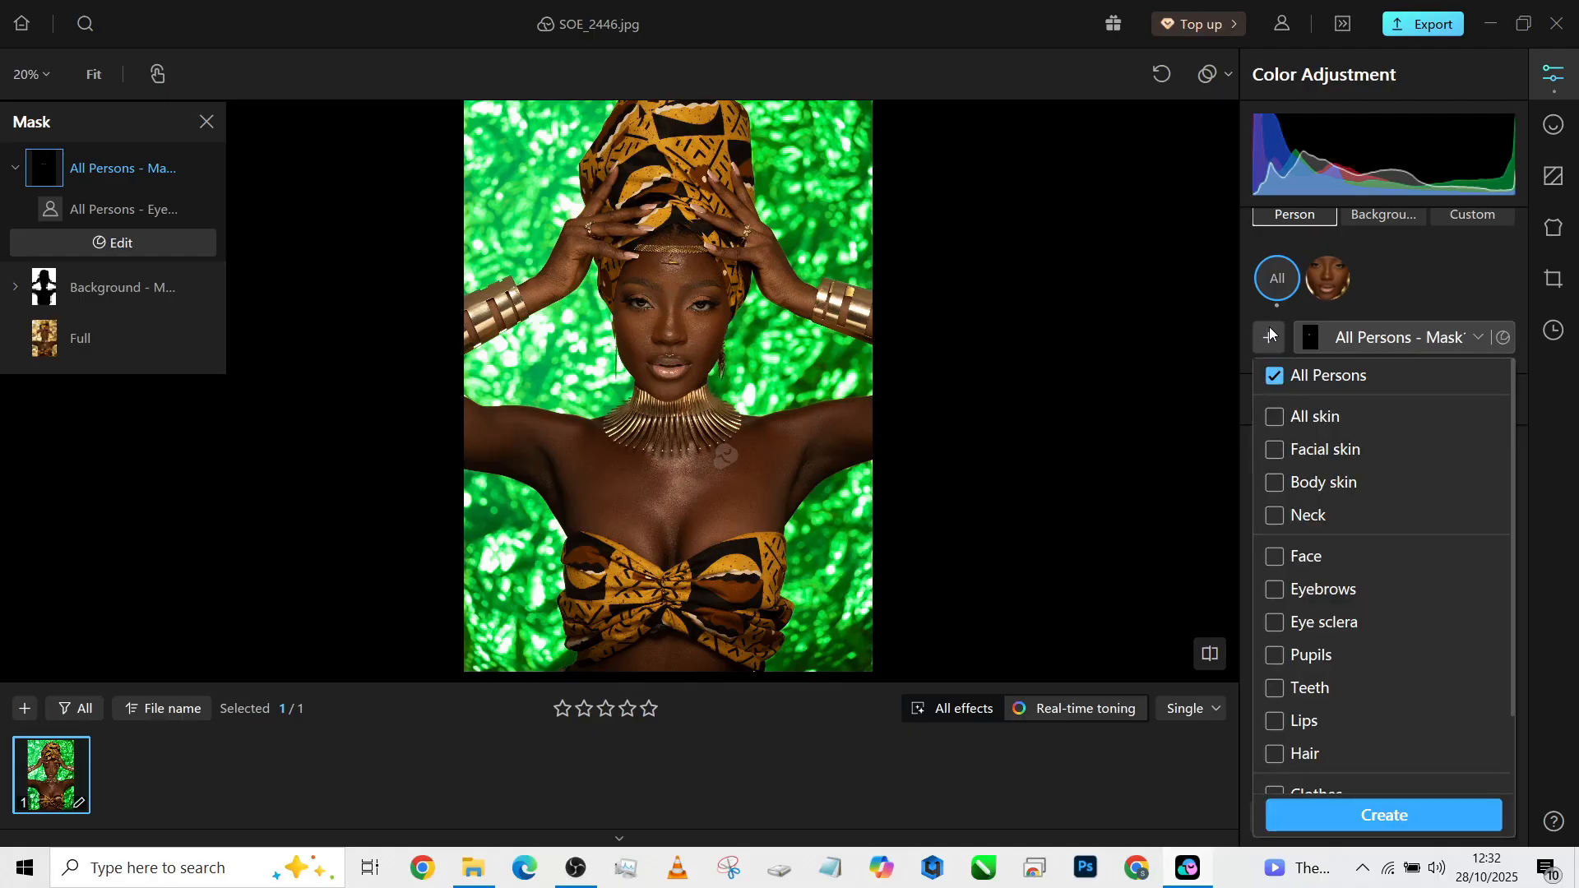
click(1313, 489)
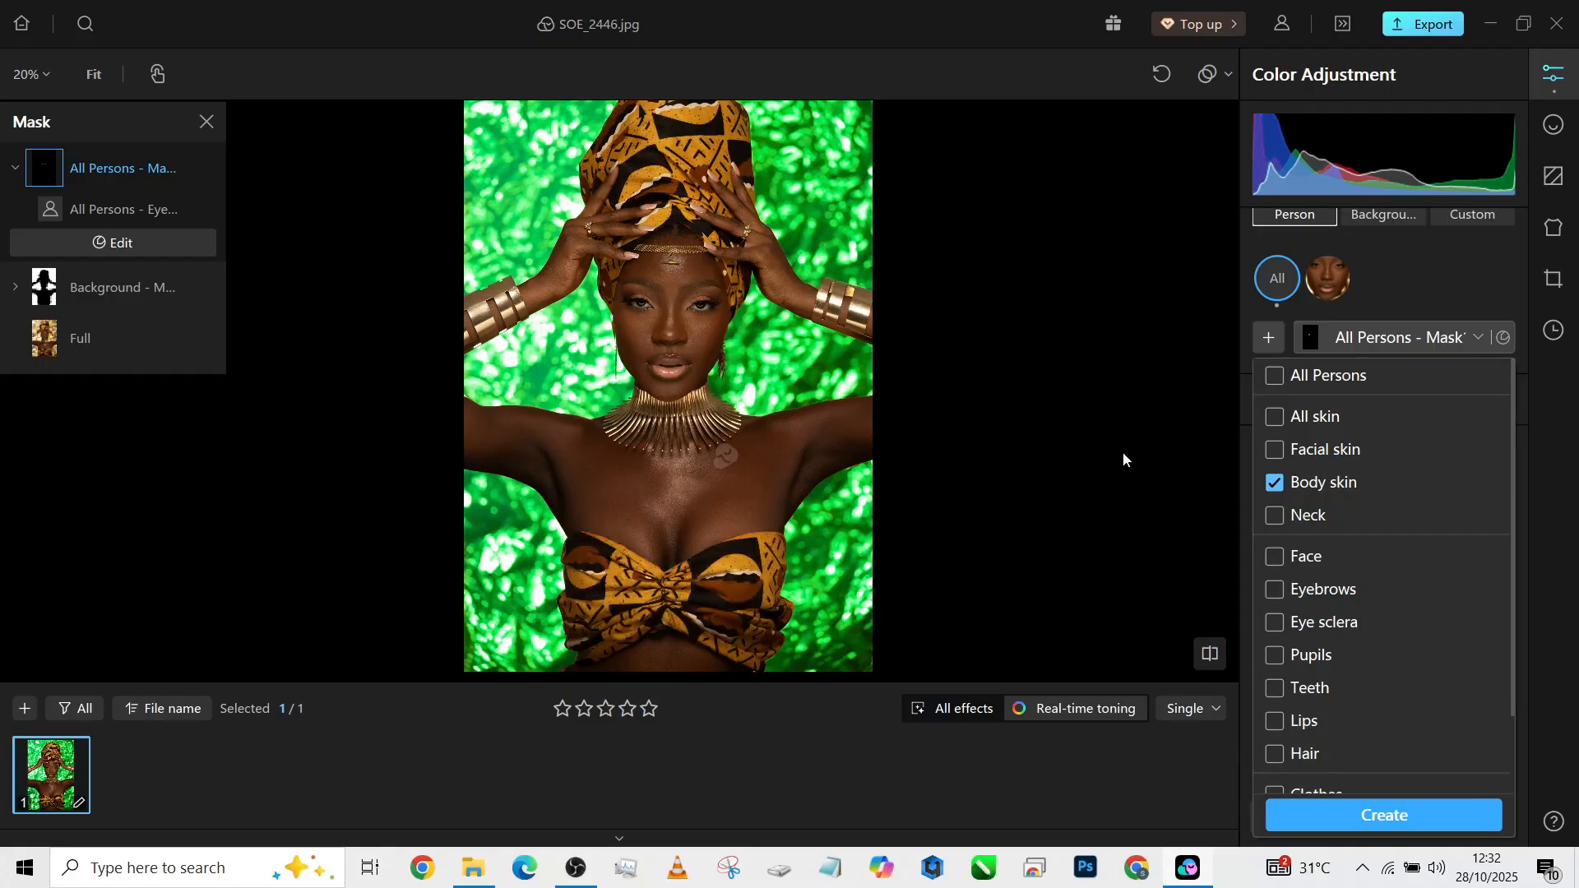
click(1430, 818)
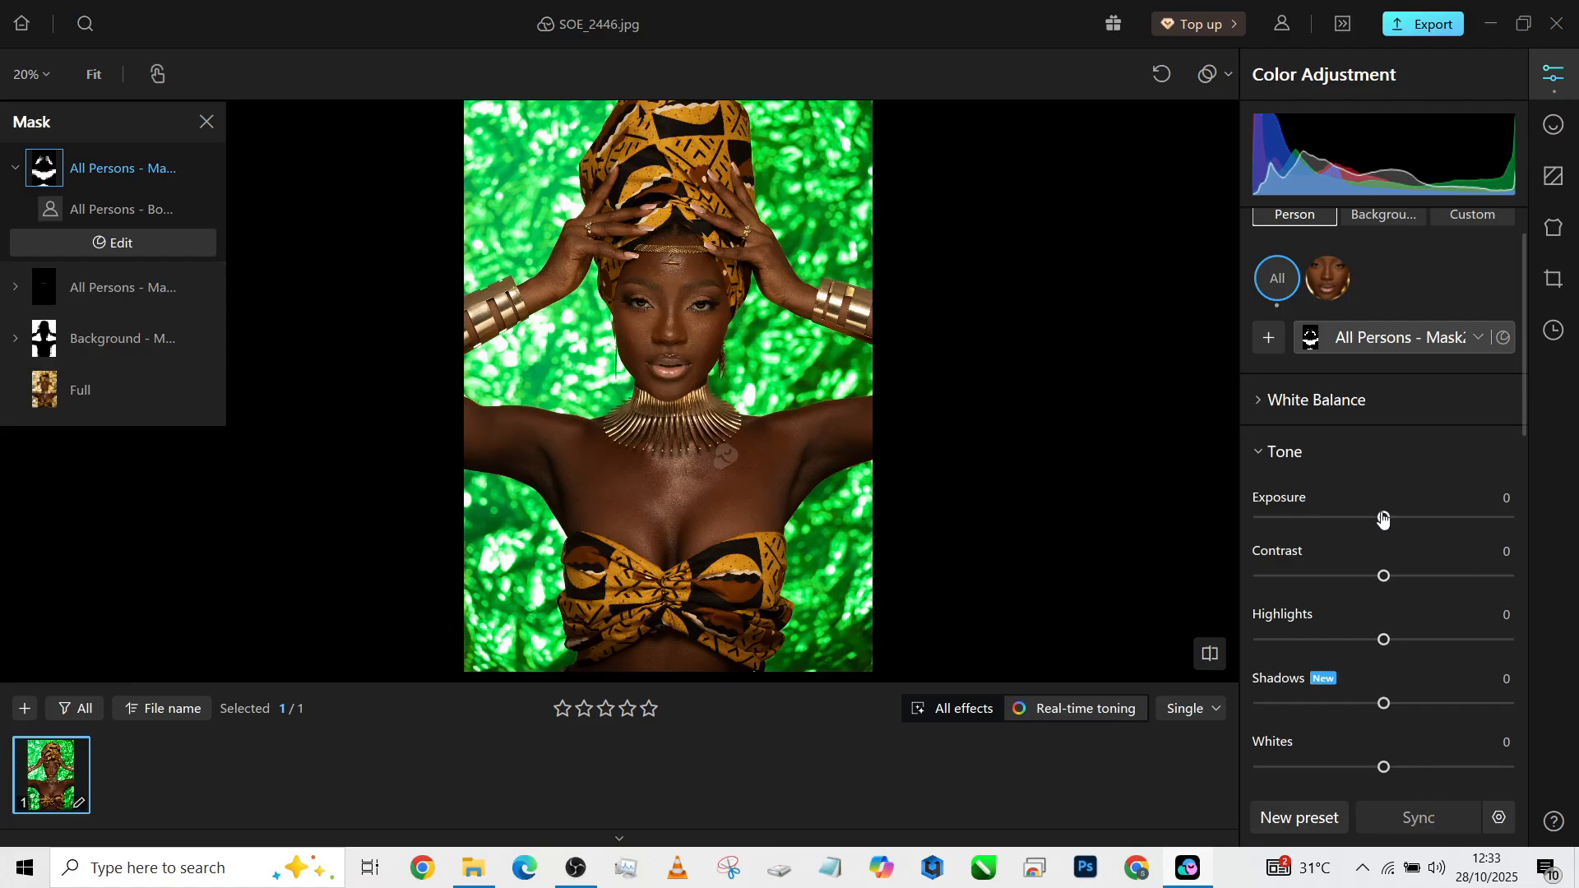
Set the body skin mask's exposure to 0.49 and check the skin brightness on the face and shoulders
drag(1383, 516, 1418, 520)
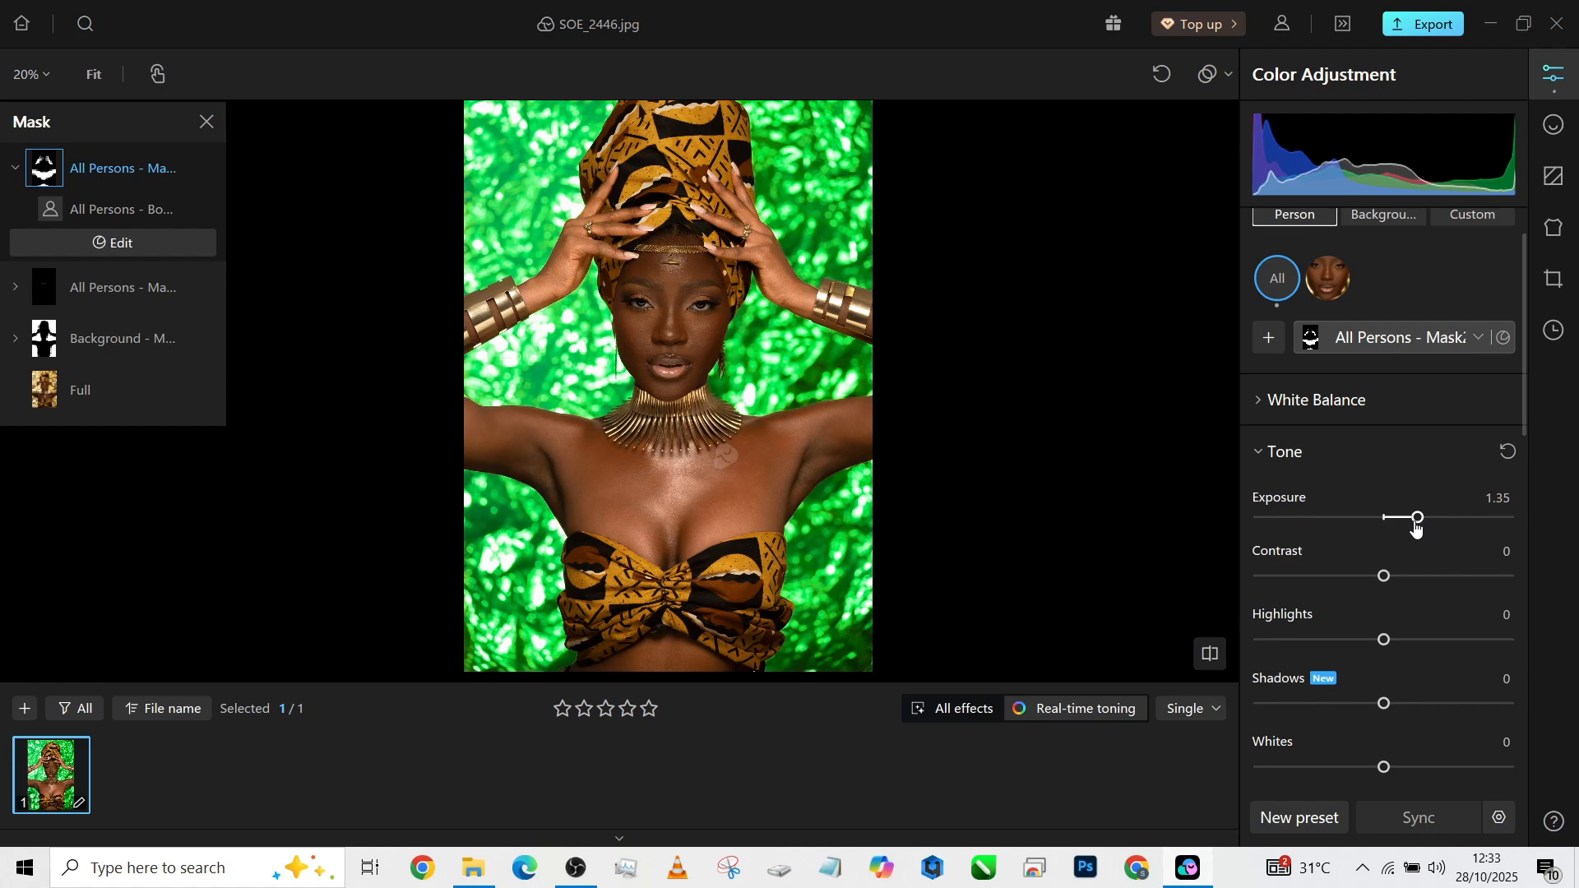
drag(1415, 526, 1391, 523)
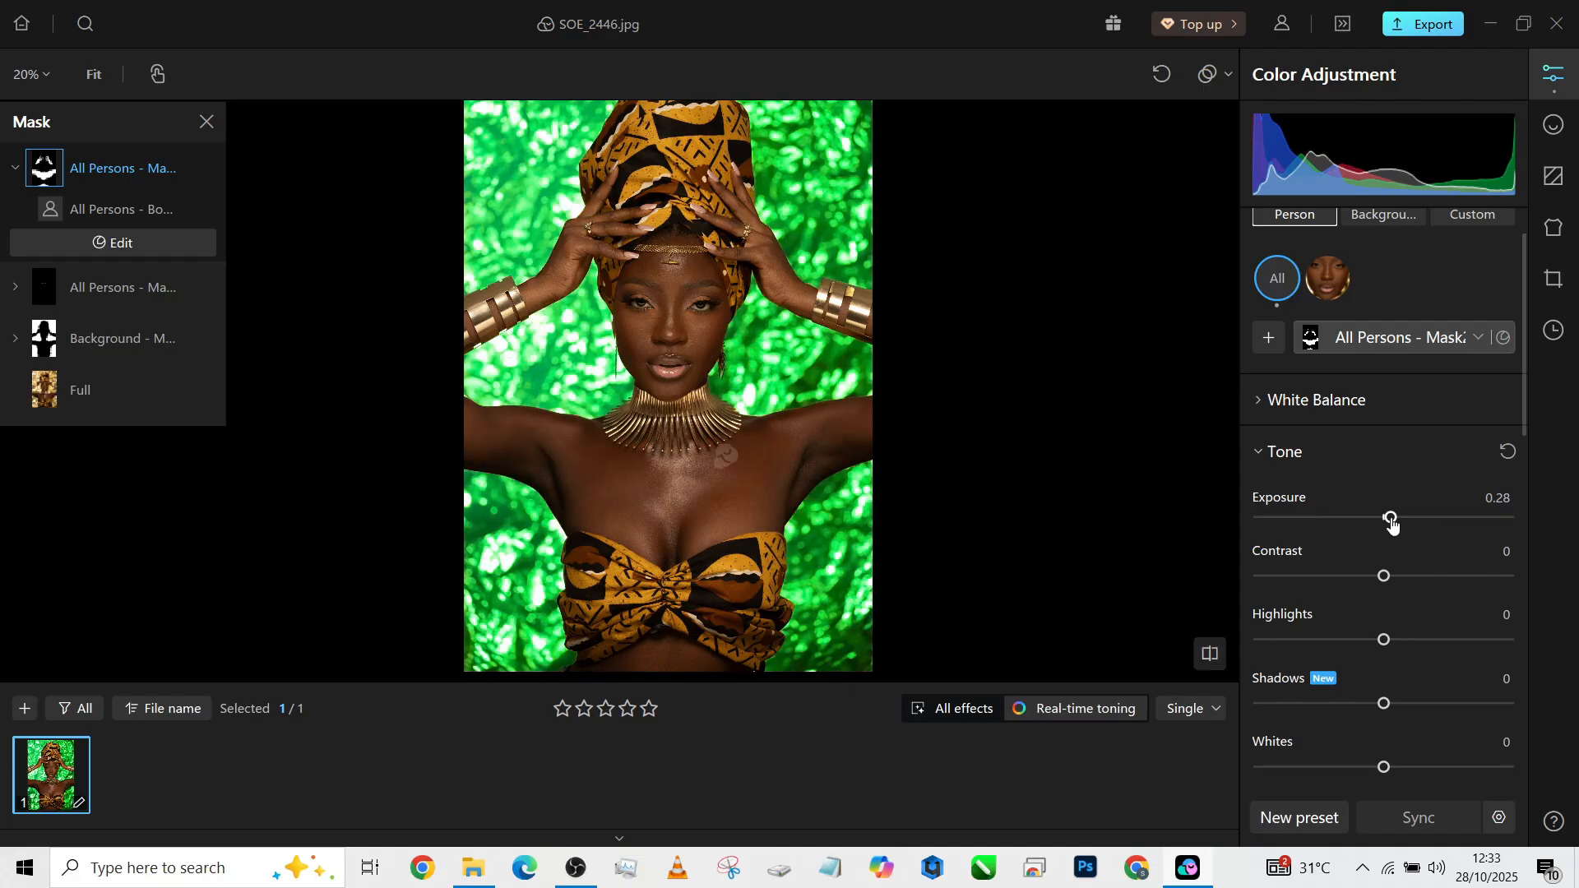
drag(1390, 518, 1397, 520)
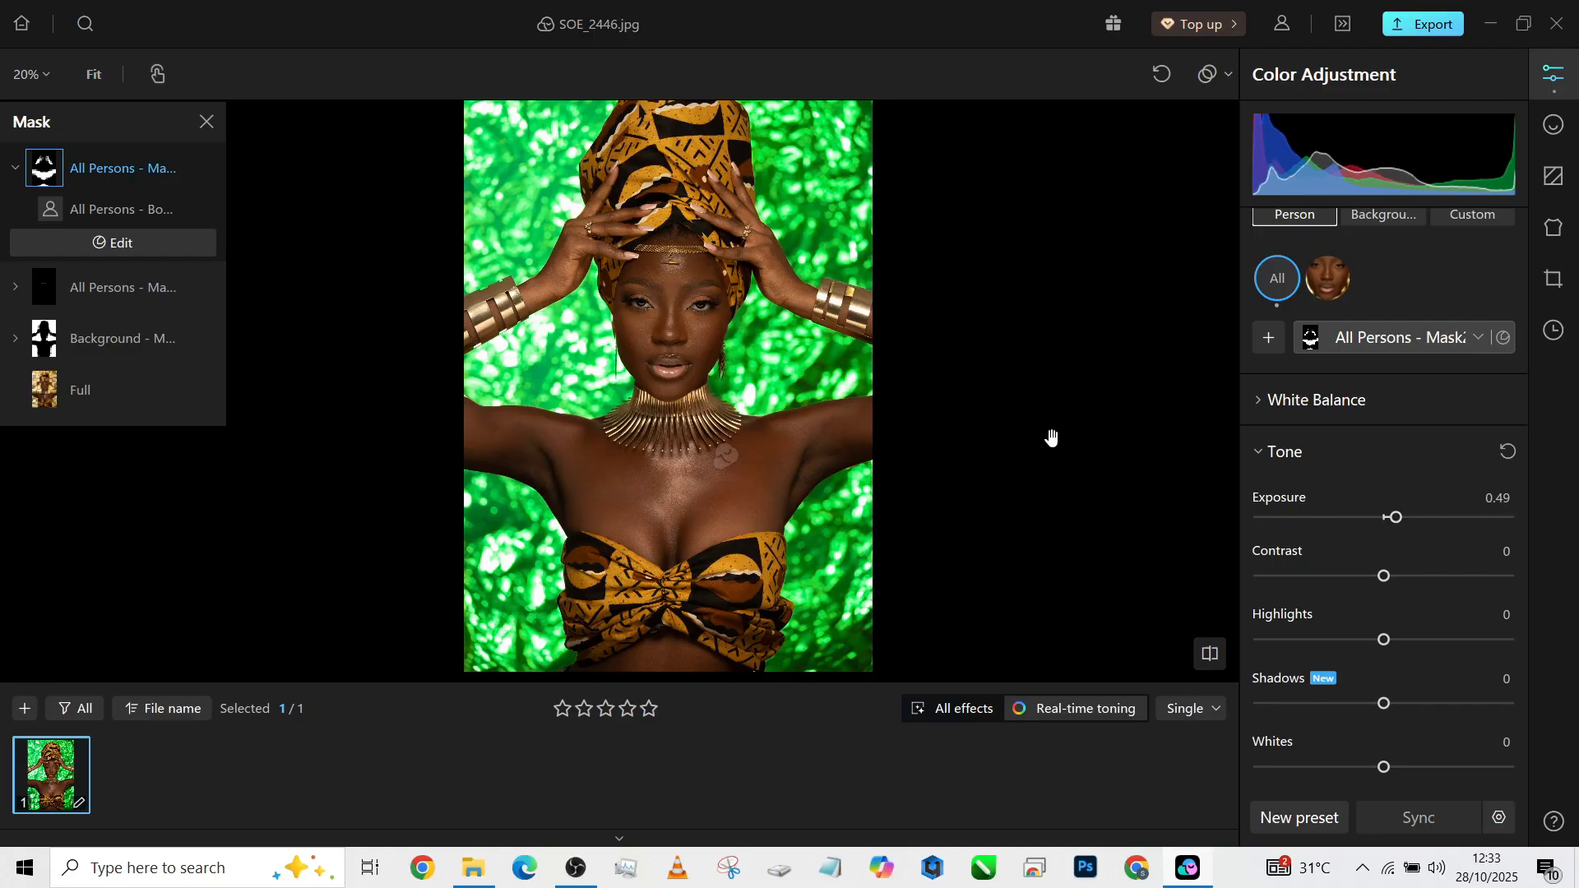
scroll(1047, 434, up, 2)
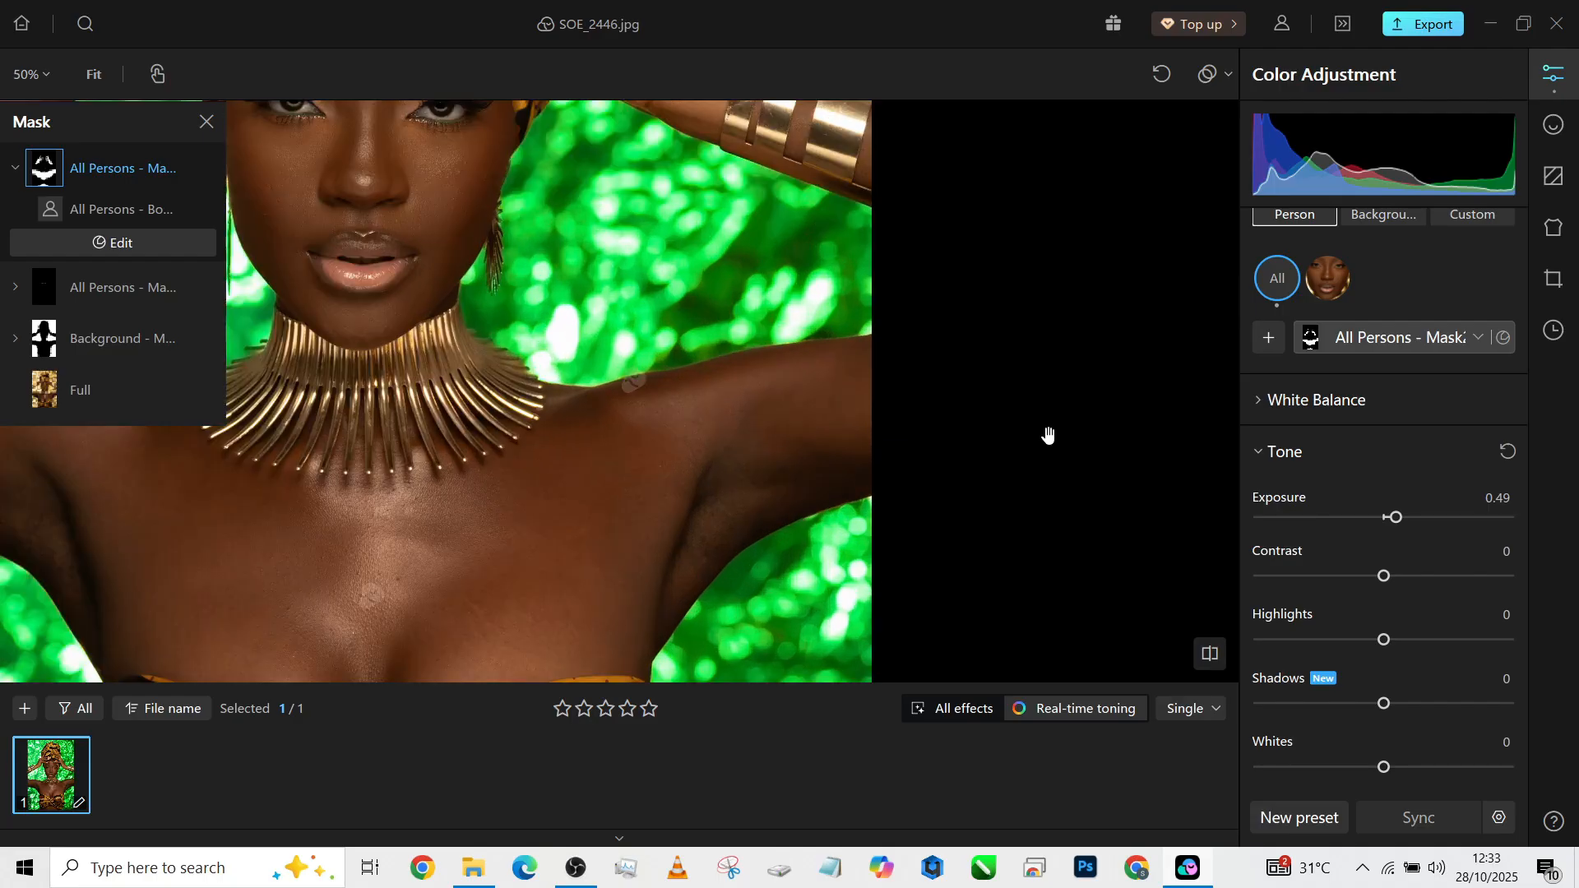
scroll(828, 586, up, 1)
drag(829, 504, 827, 477)
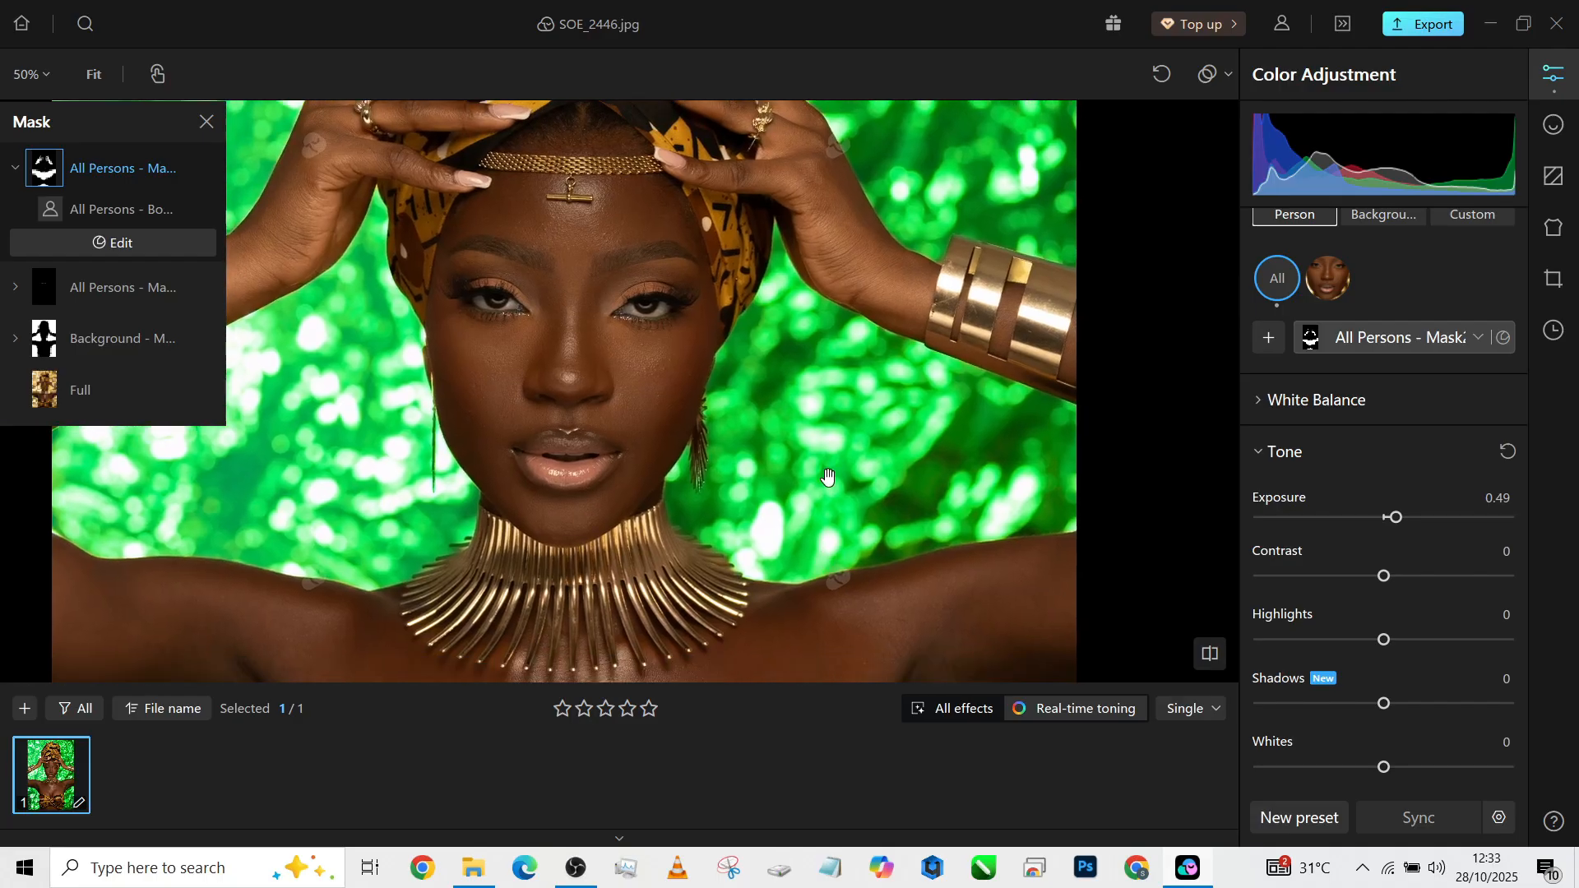
scroll(828, 477, down, 3)
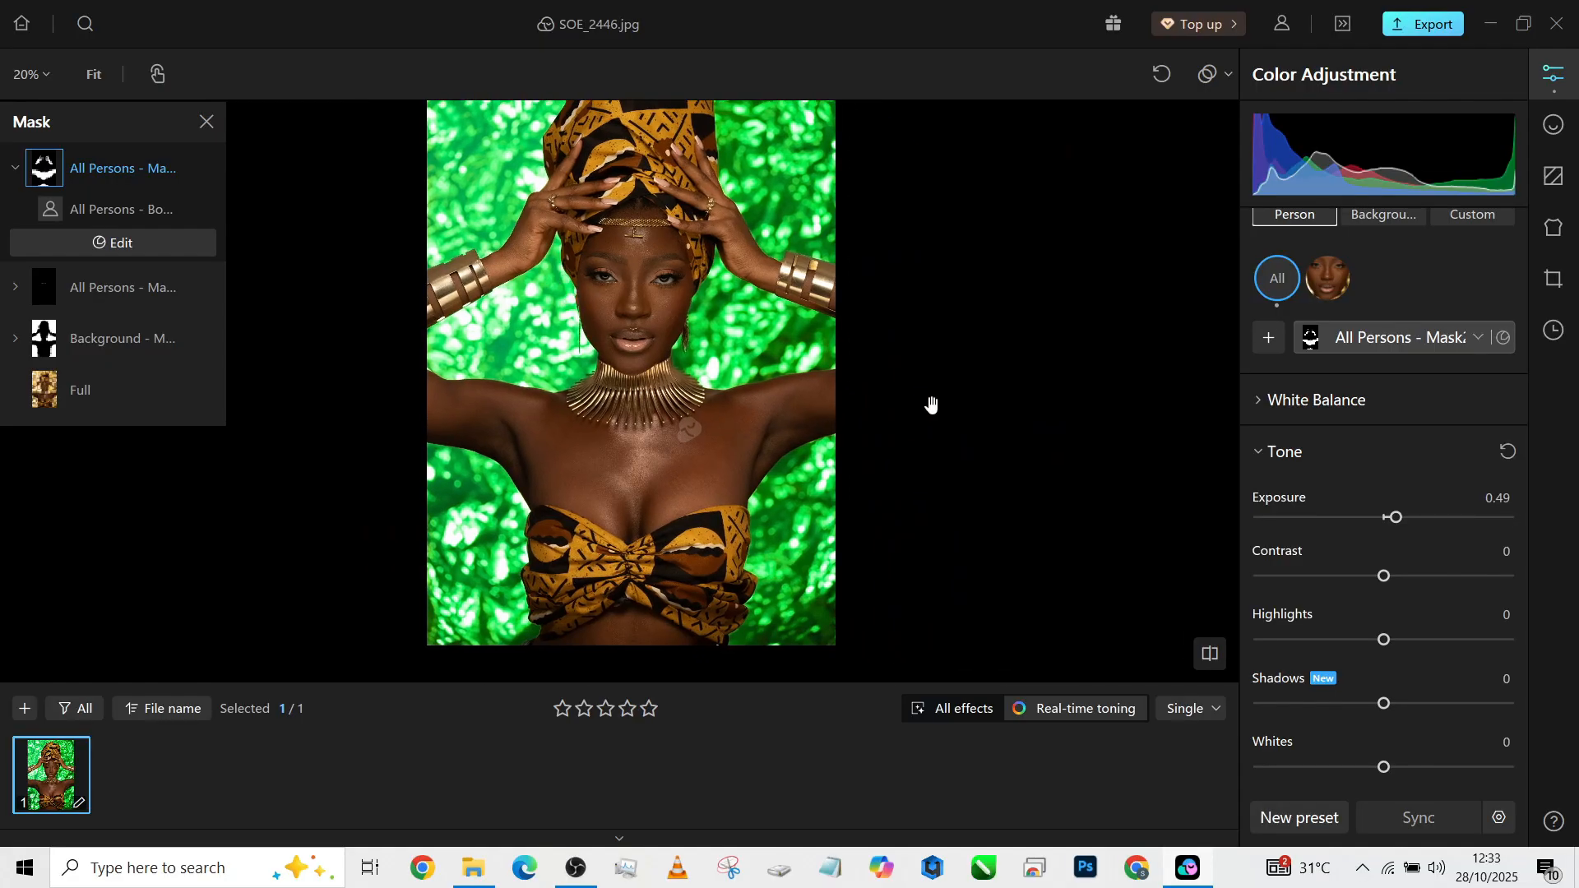
Create a local person mask that combines Clothes and Others for all persons
click(1272, 336)
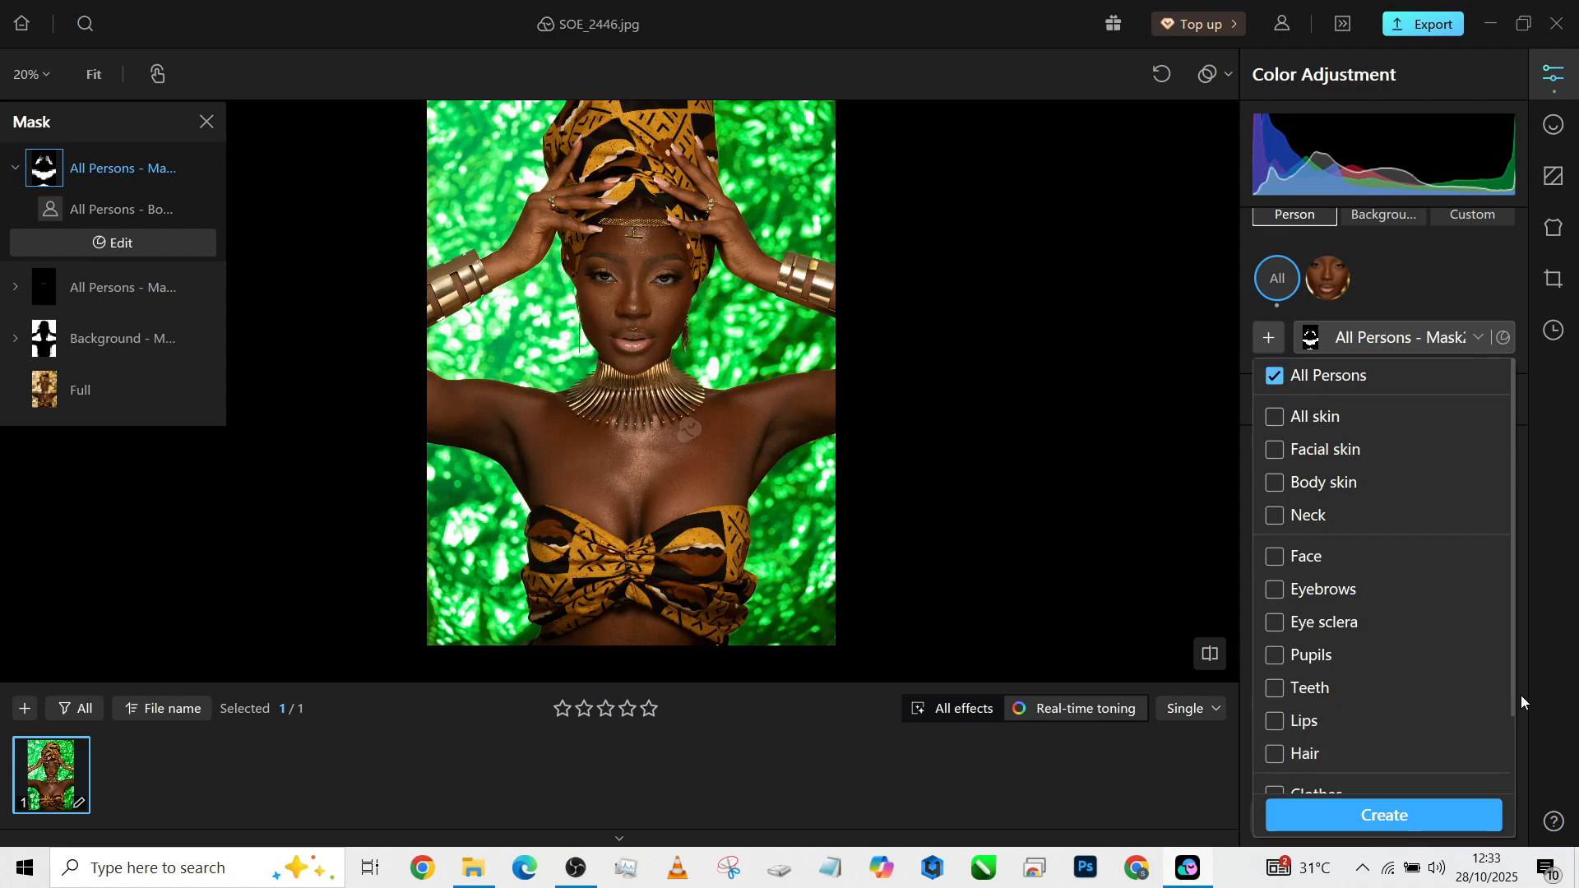
drag(1511, 683, 1511, 737)
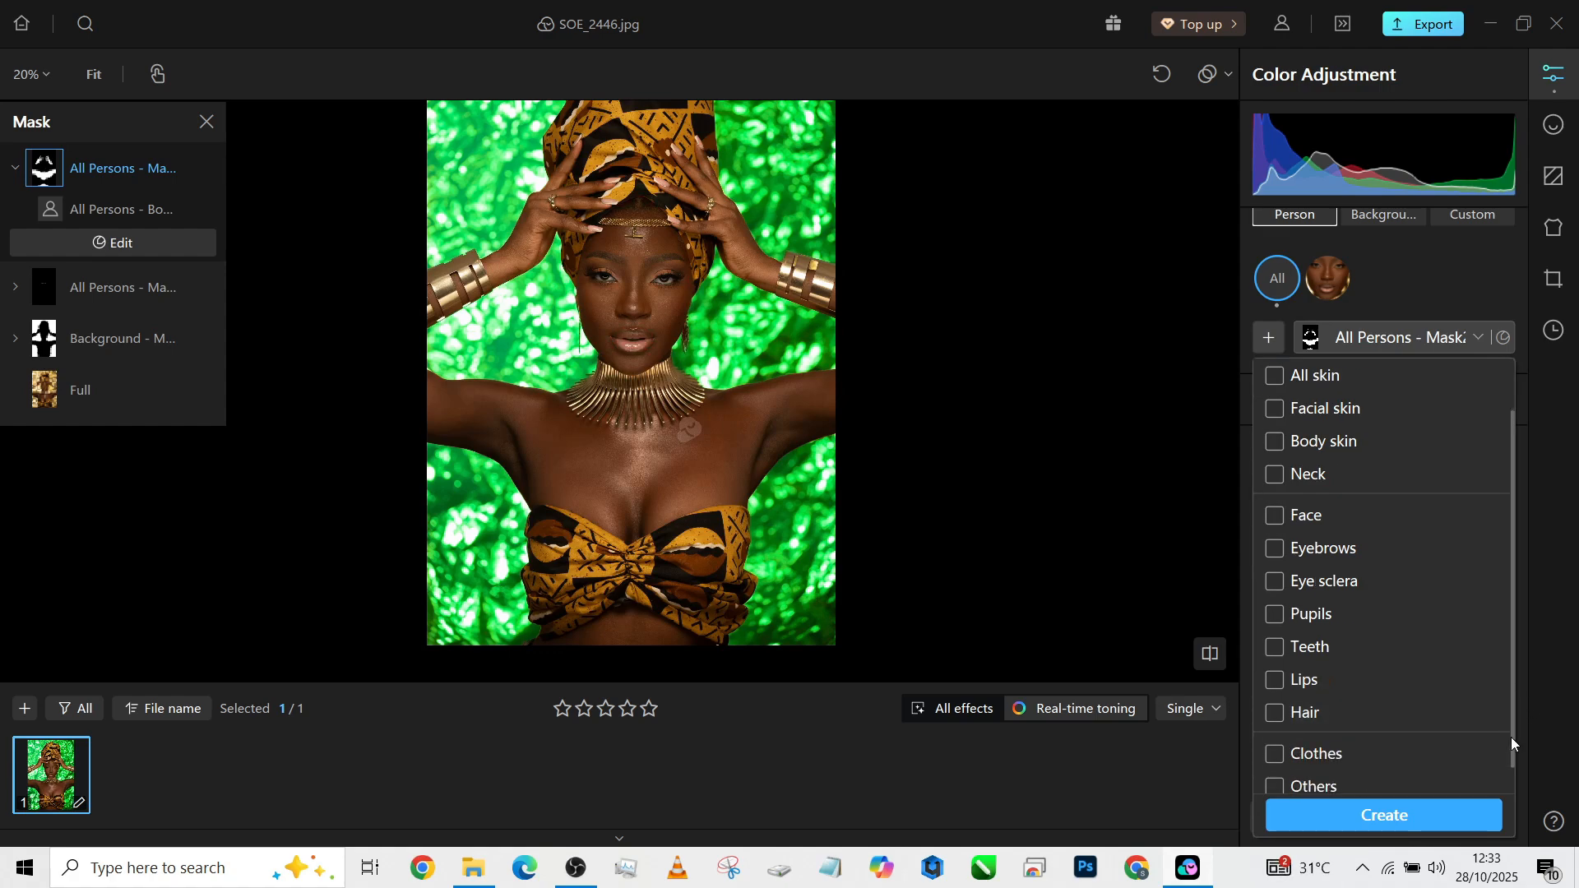
click(1343, 754)
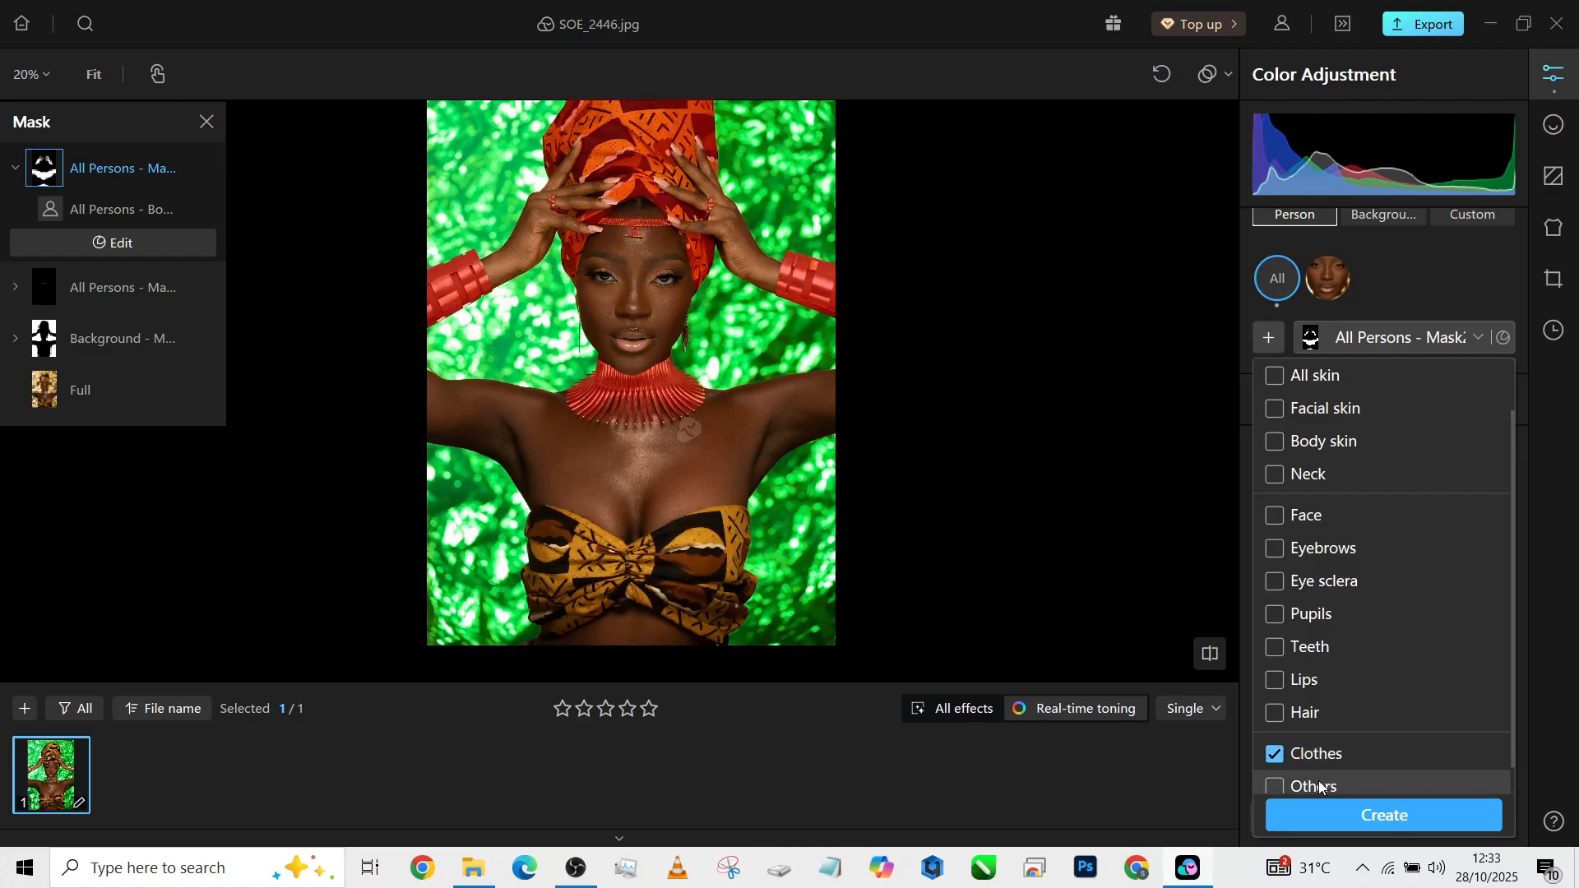
click(1281, 784)
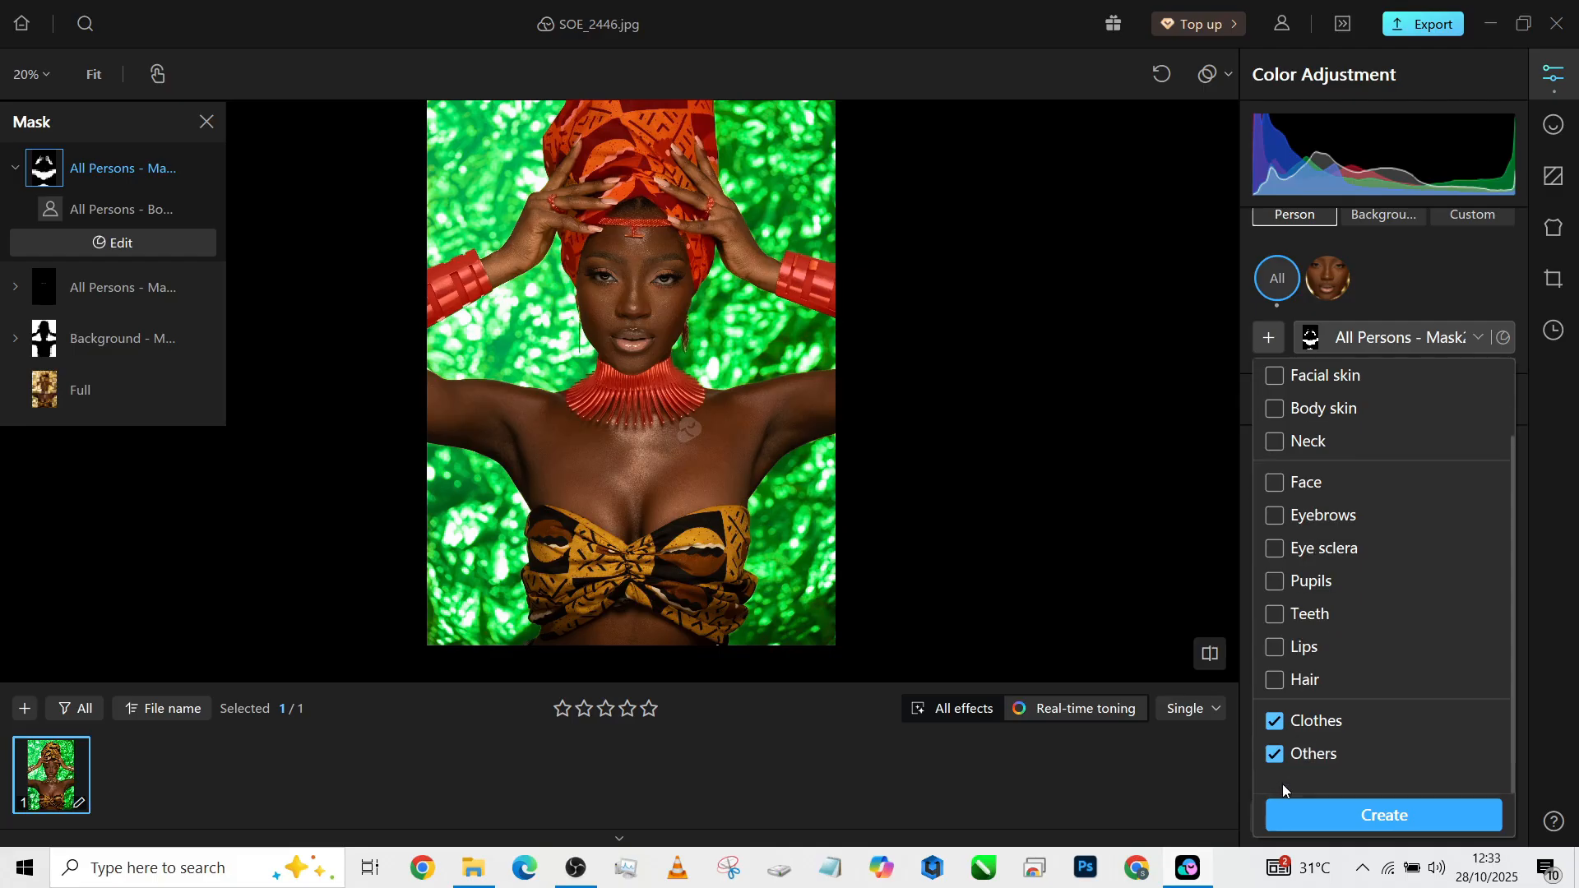
click(1352, 826)
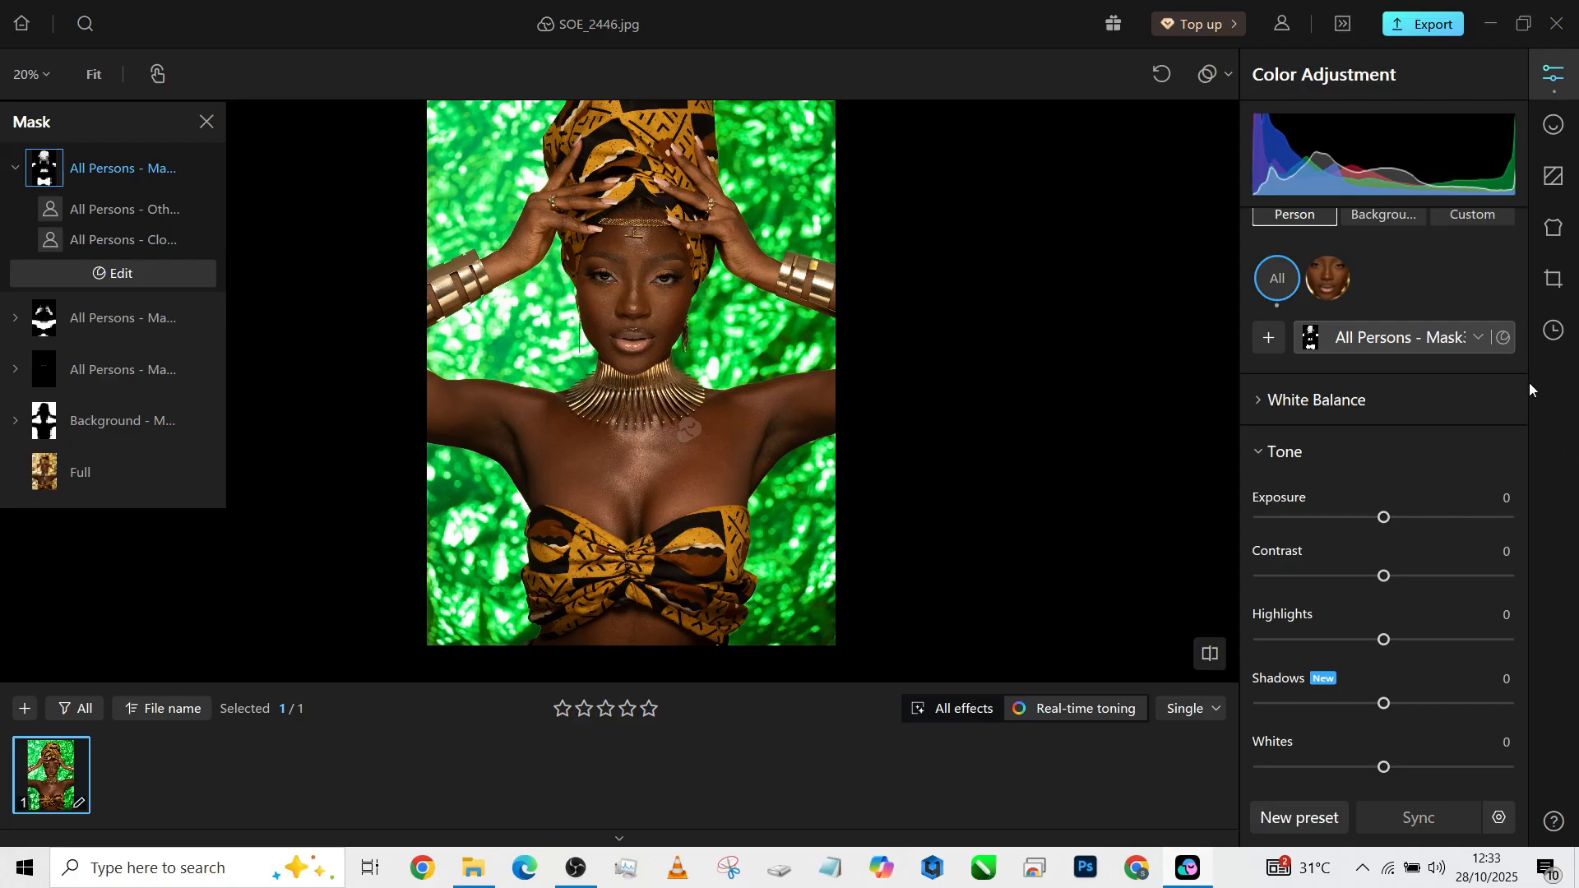
Set the clothes and accessories mask's saturation to 31 and its exposure to 0.61
drag(1526, 381, 1521, 526)
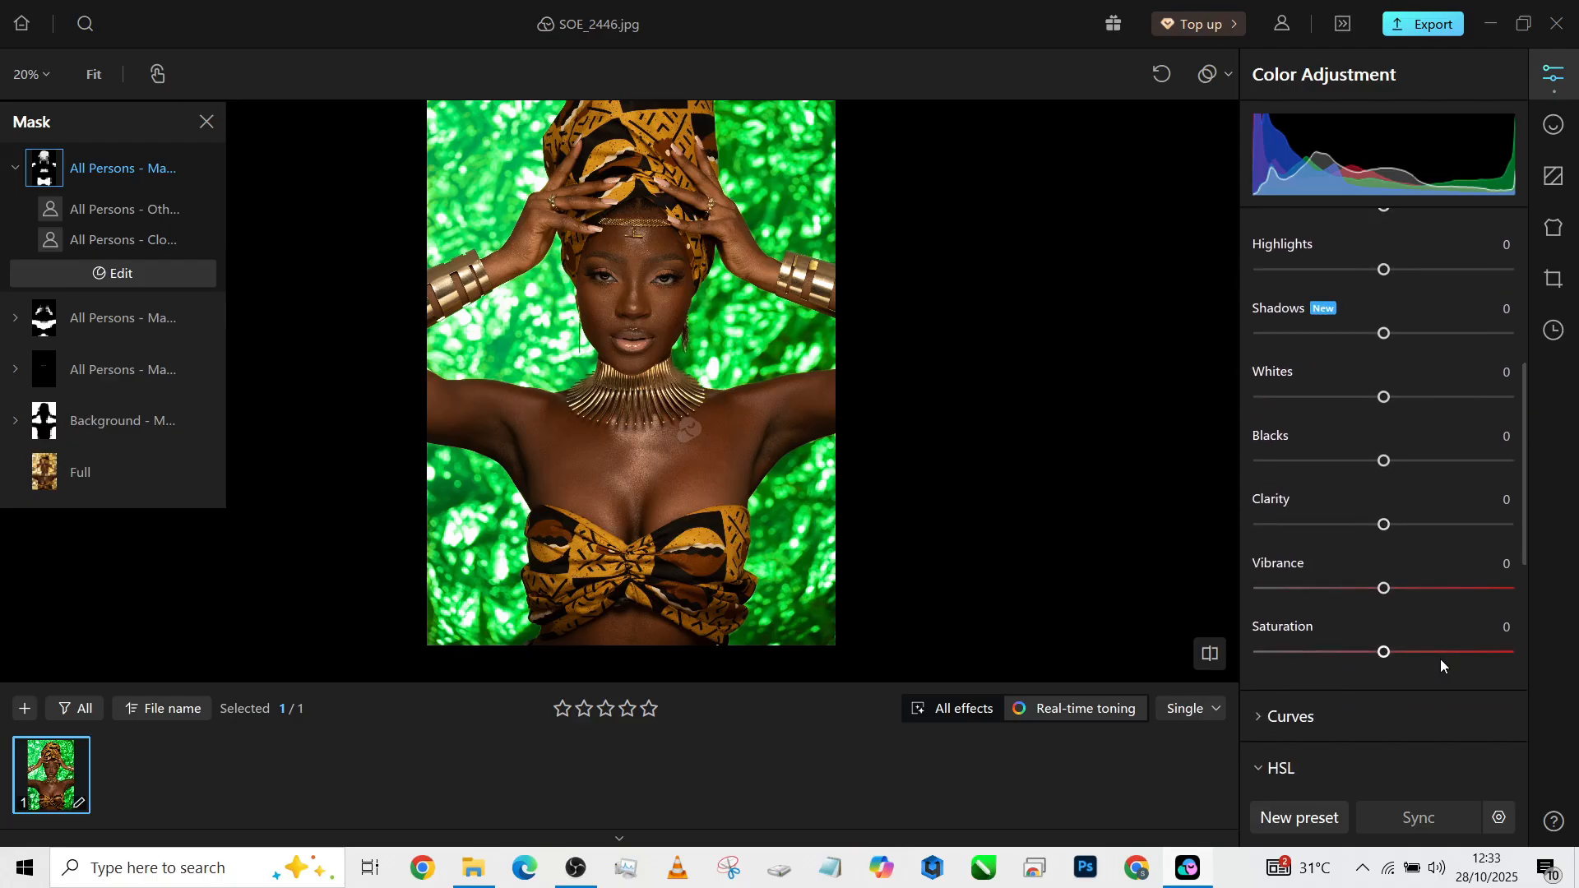
drag(1439, 659, 1549, 667)
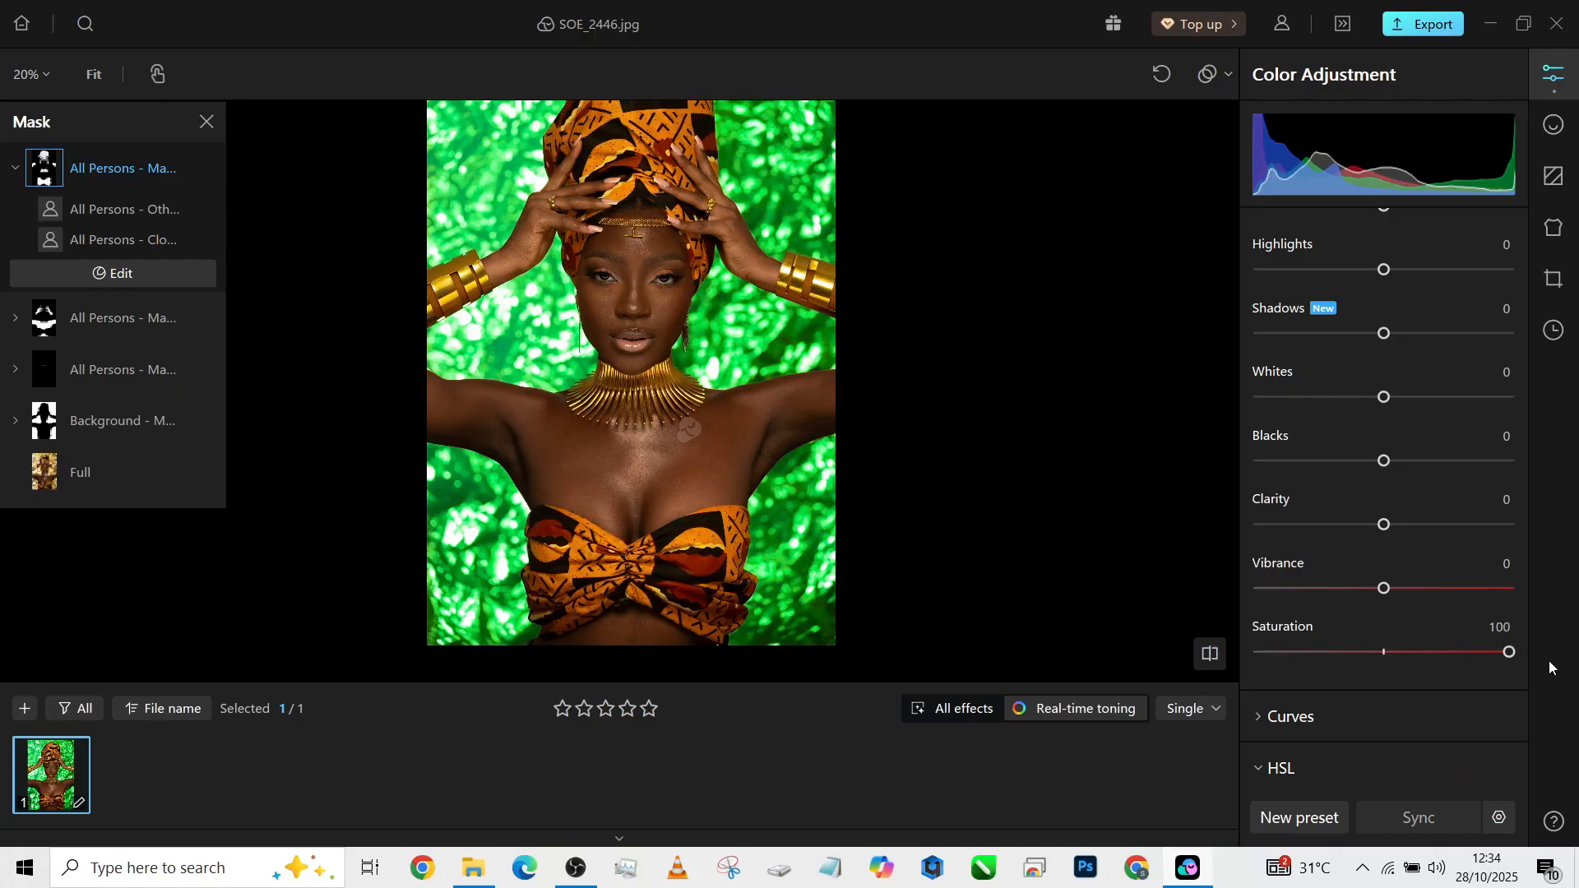
drag(1508, 651, 1422, 653)
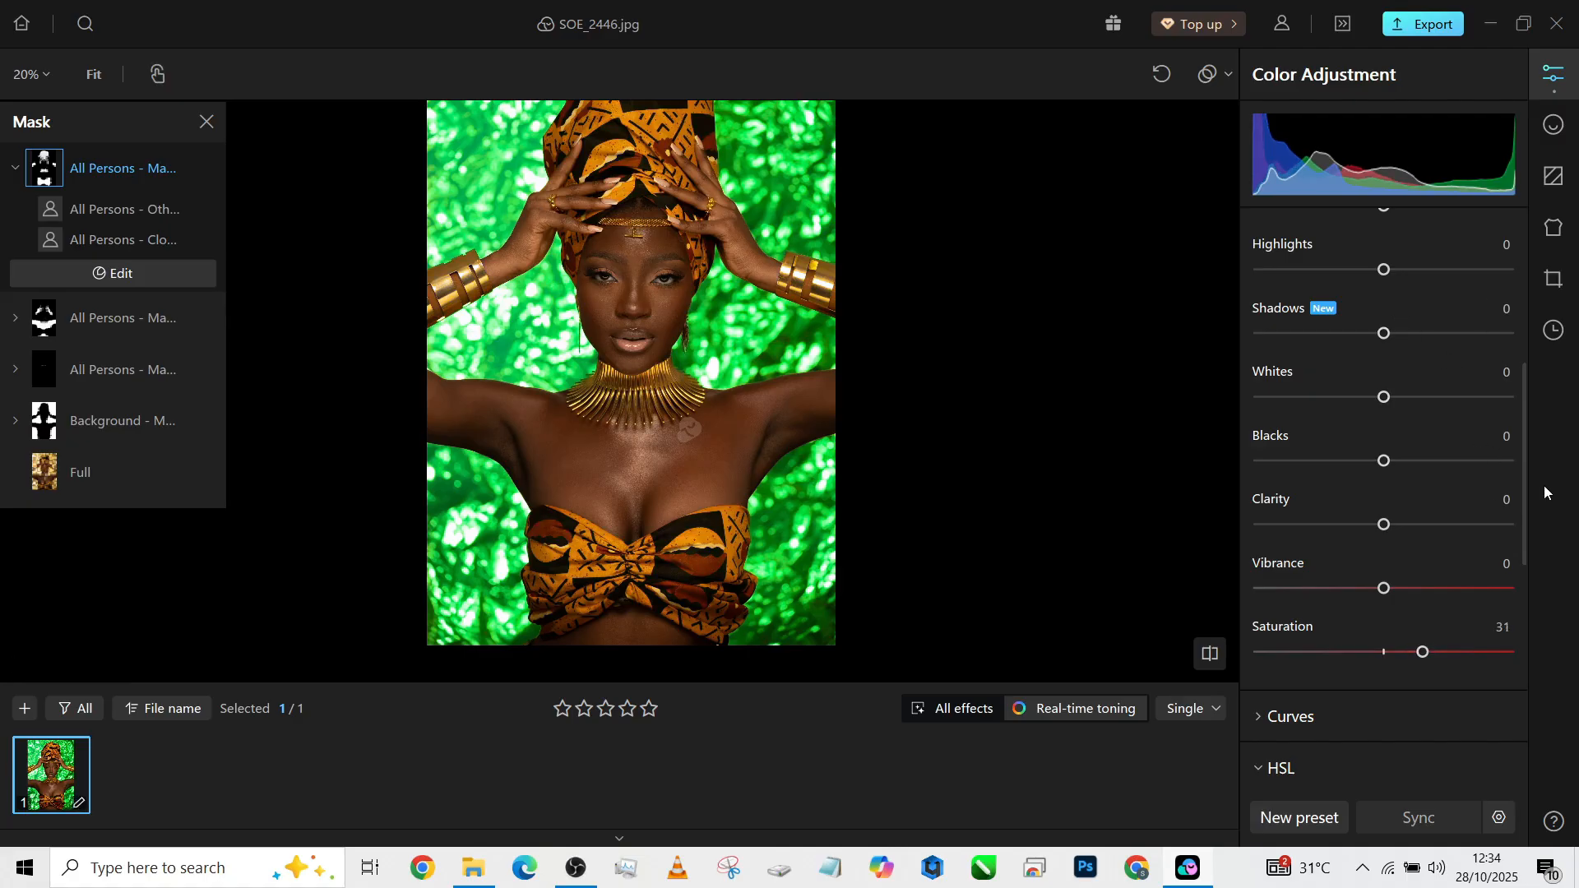
drag(1523, 478, 1522, 444)
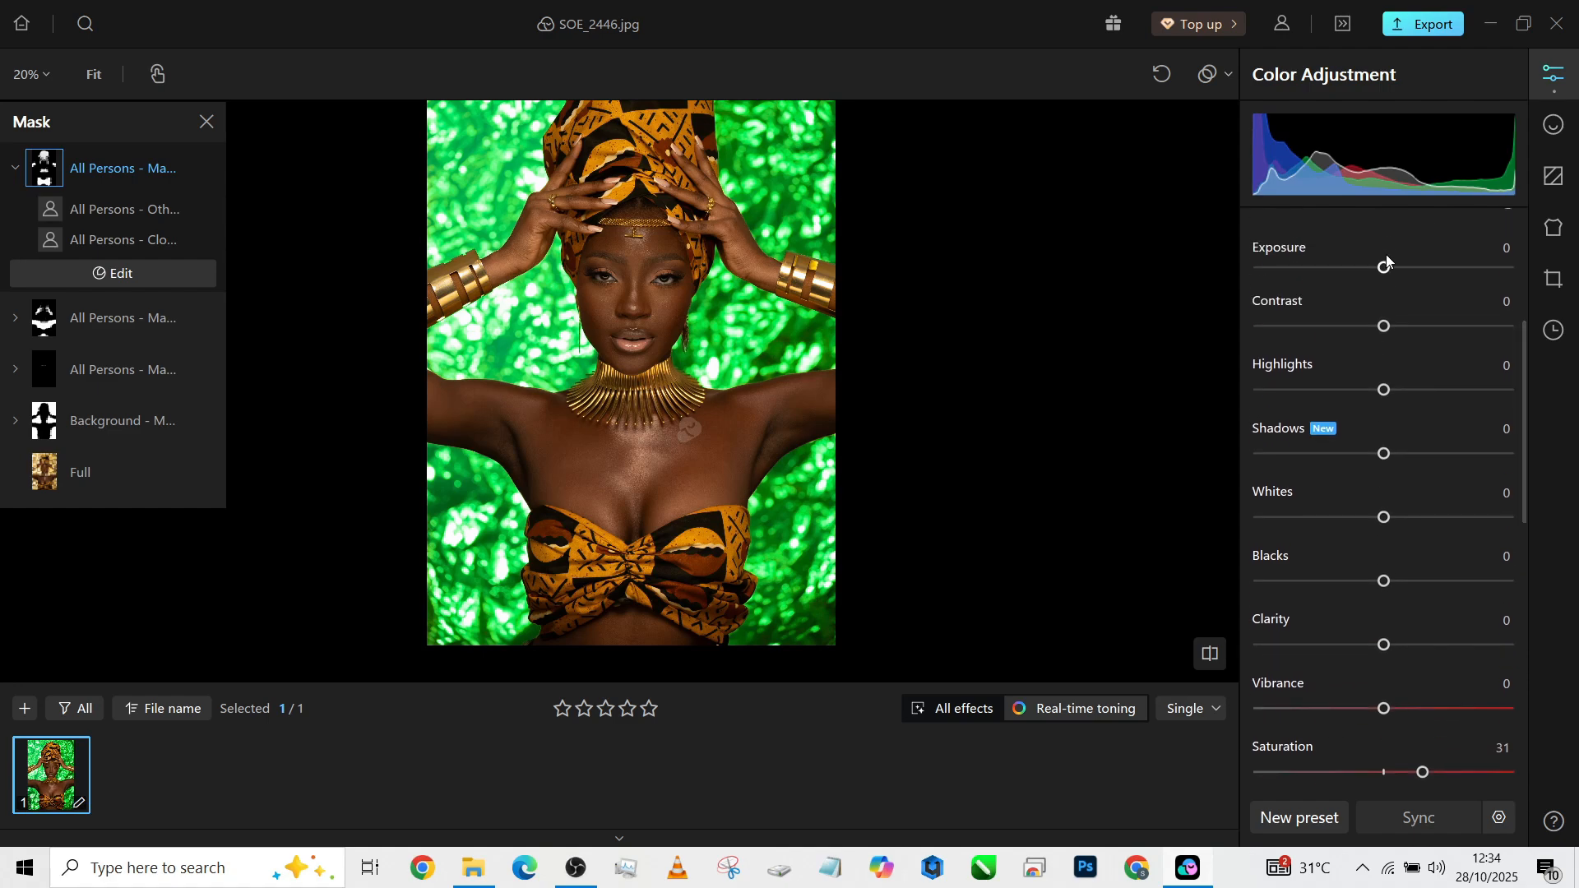
drag(1383, 267, 1398, 273)
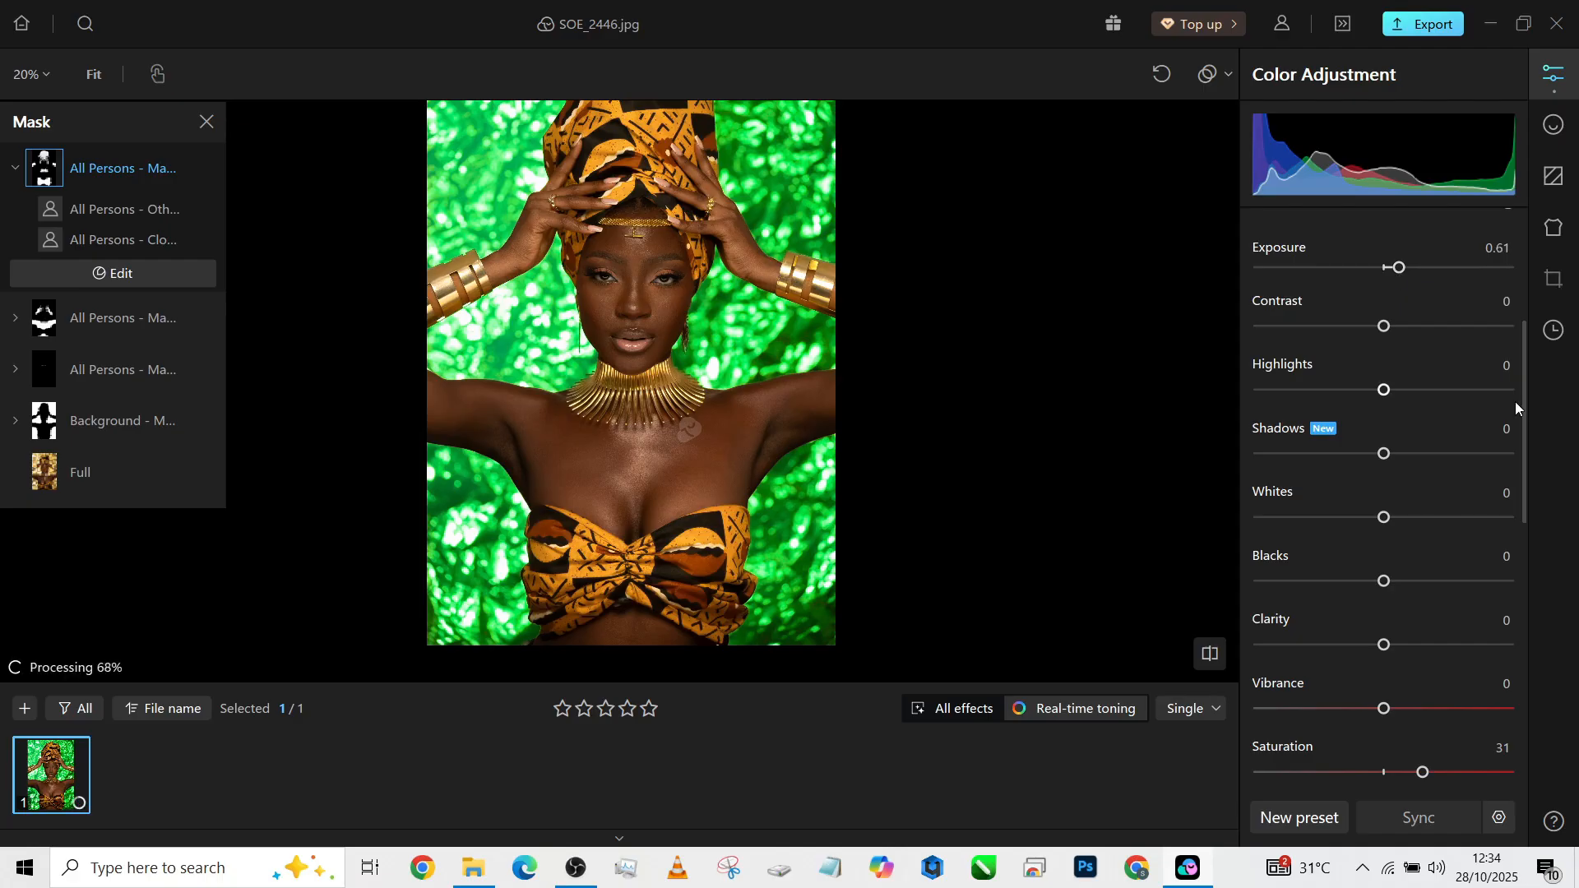
In the global tone adjustments, set highlights to -66, contrast to 6 and exposure to 0.57, and inspect the portrait
drag(1523, 417, 1528, 285)
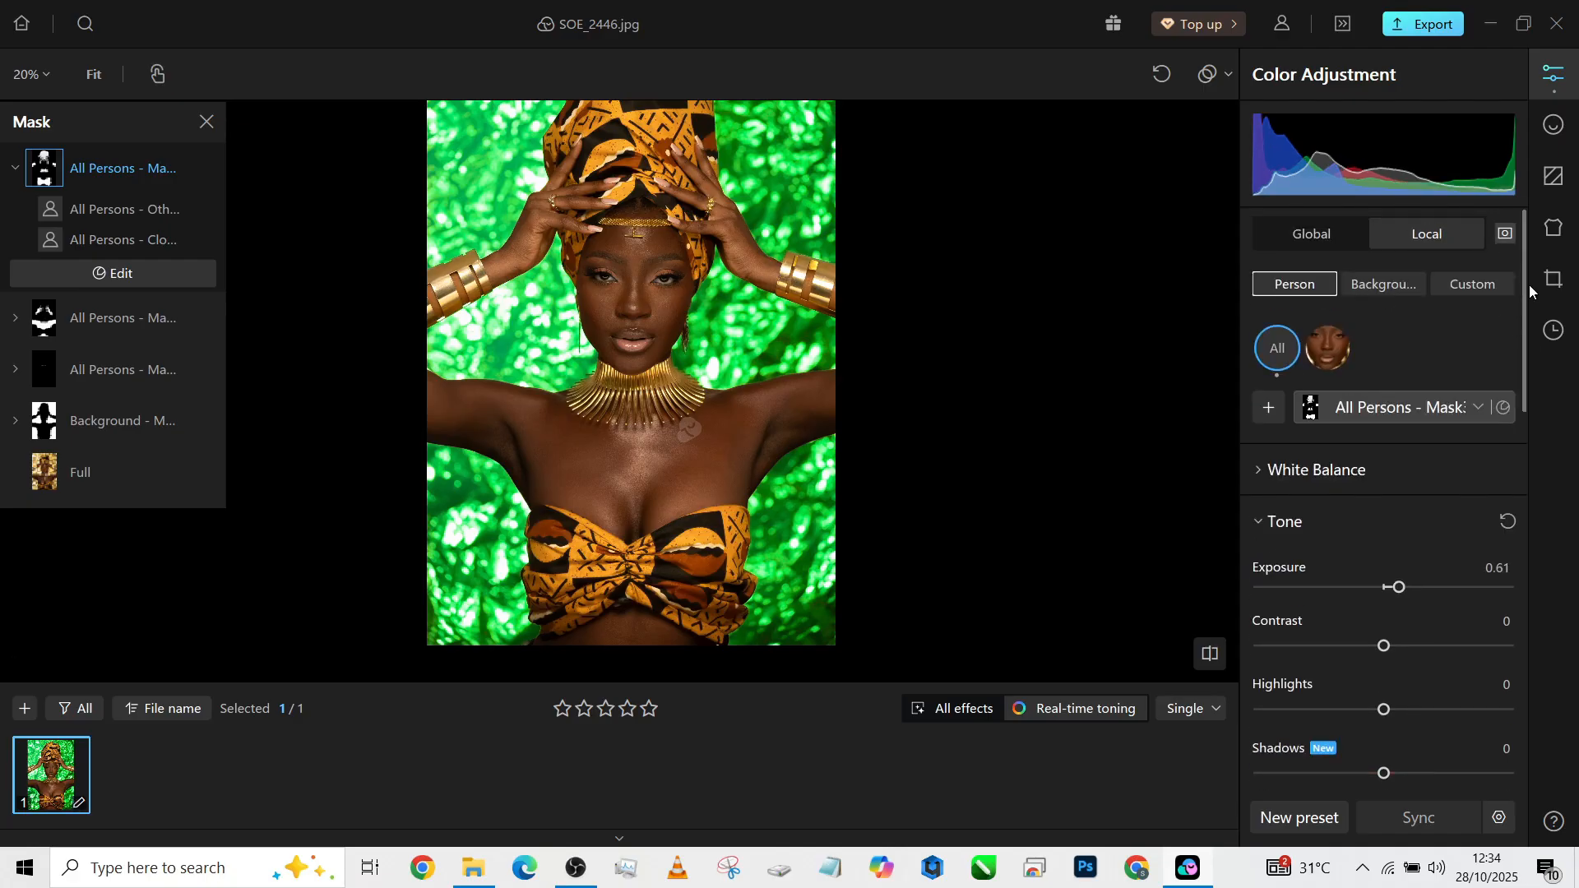
click(1319, 232)
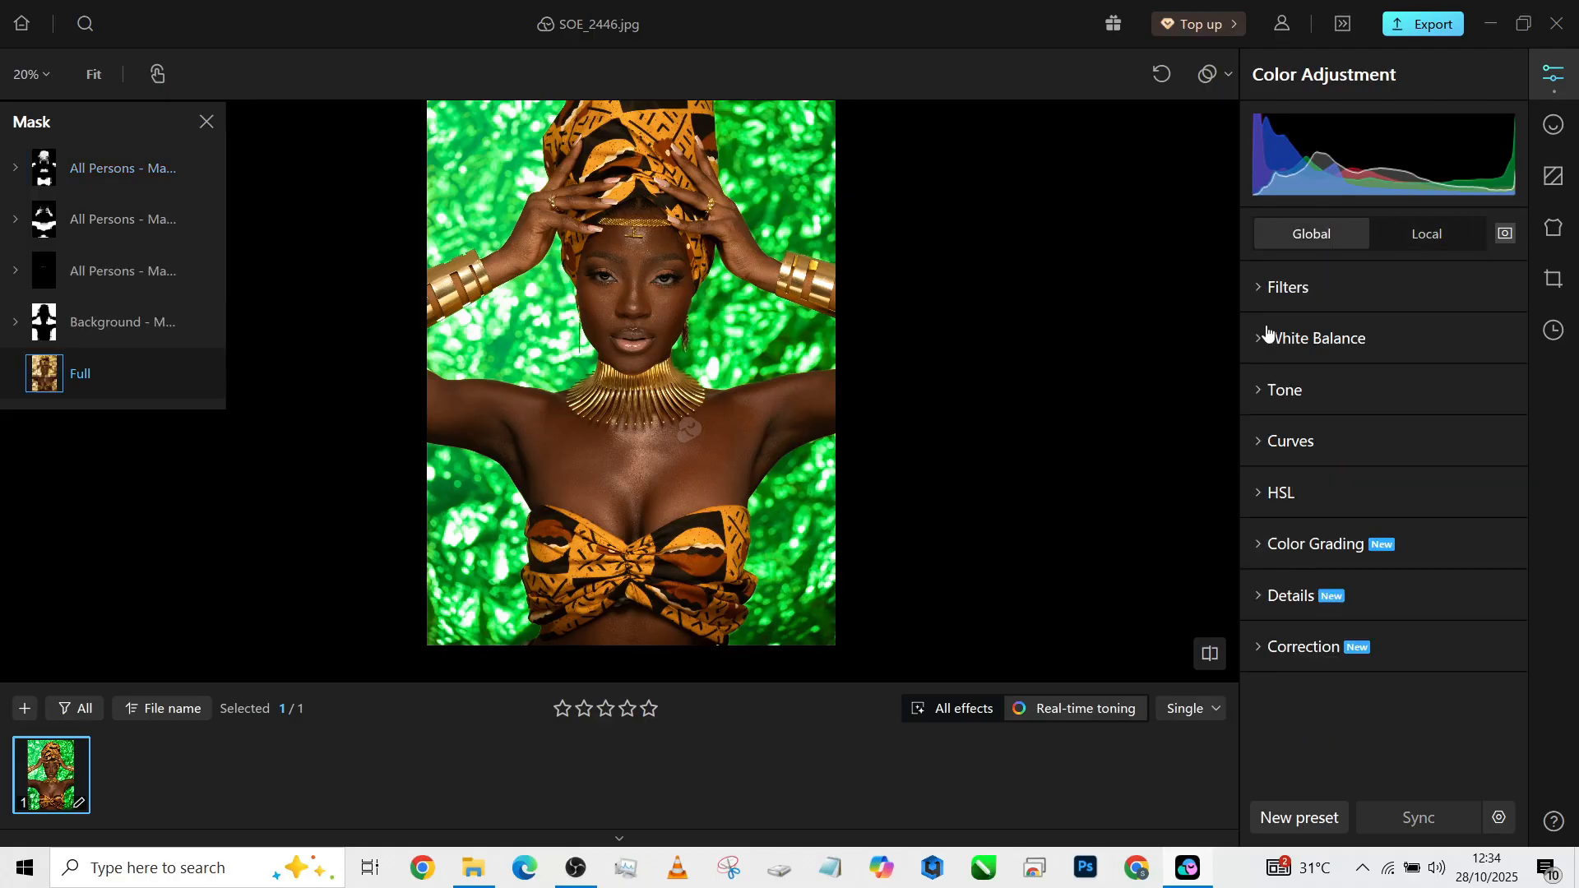
scroll(915, 280, down, 2)
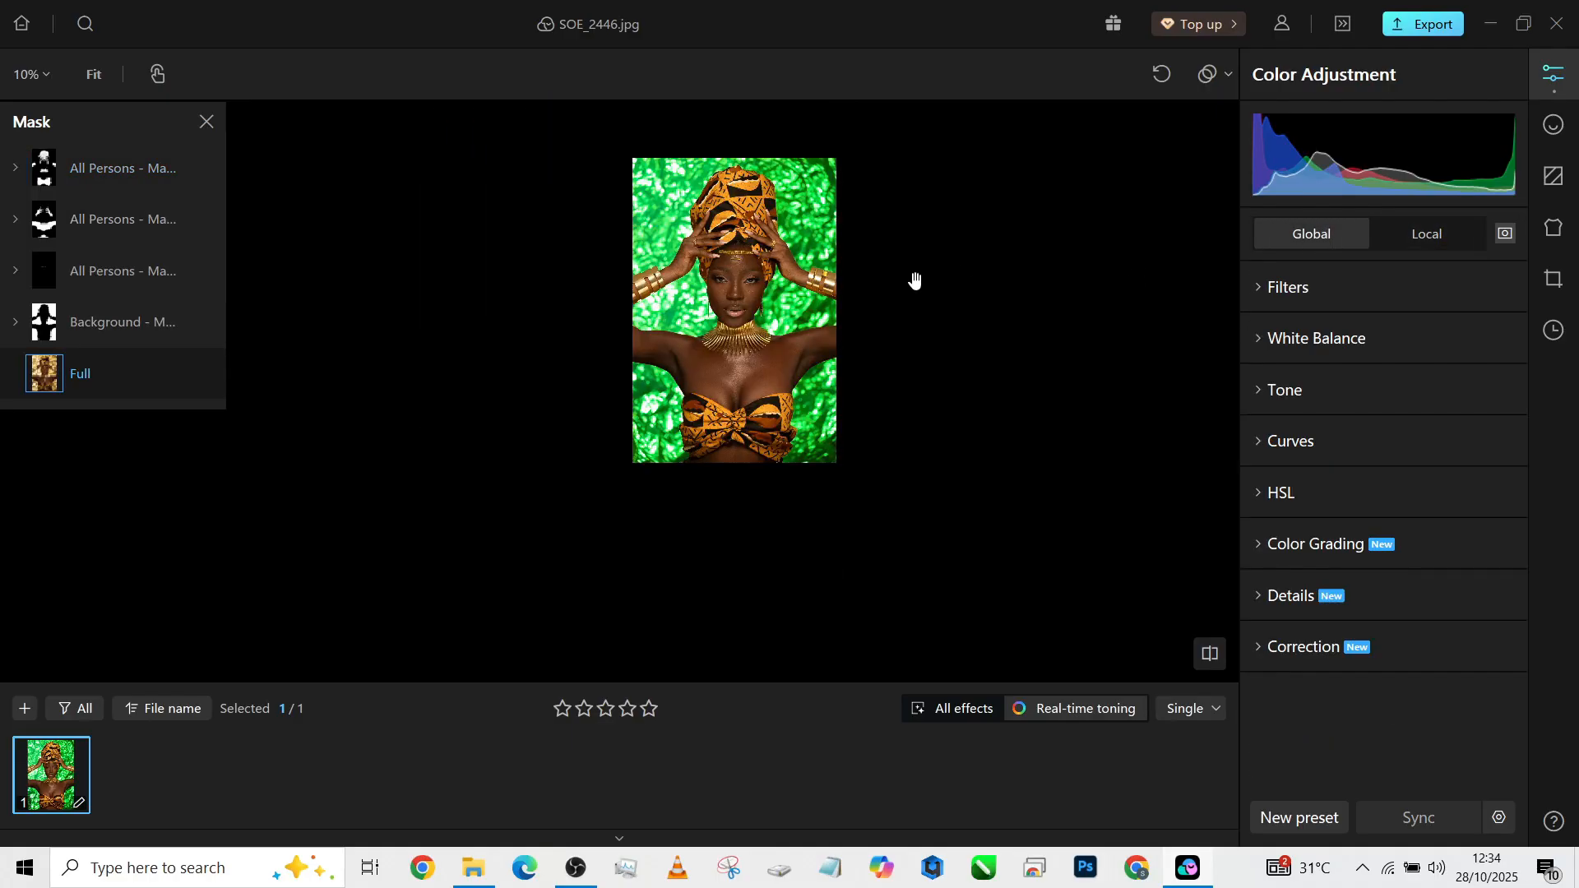
scroll(916, 281, up, 2)
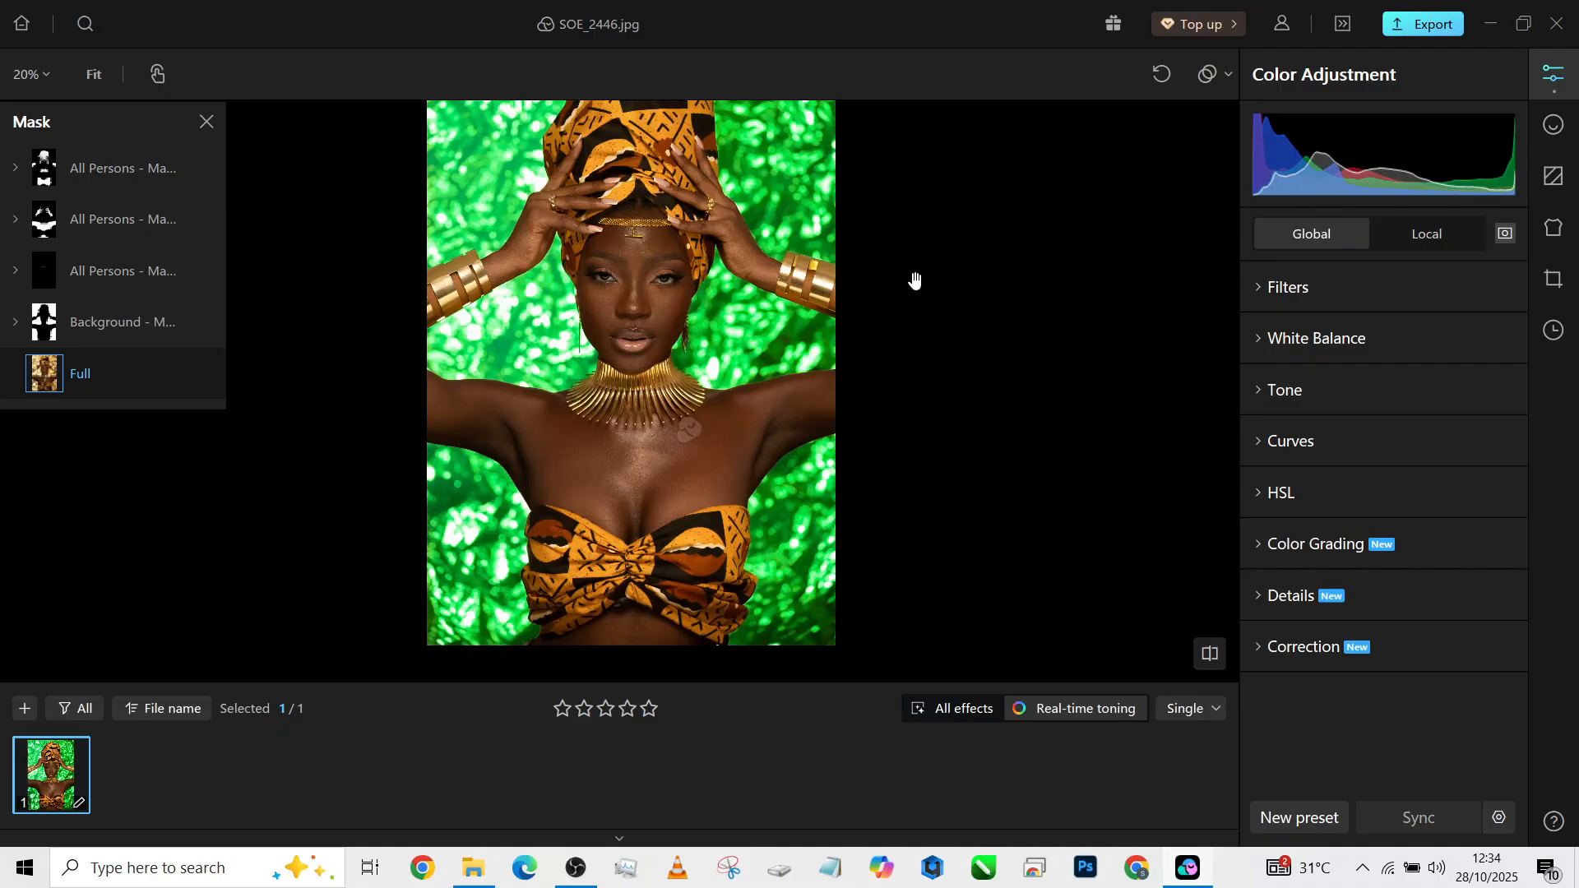
click(1299, 410)
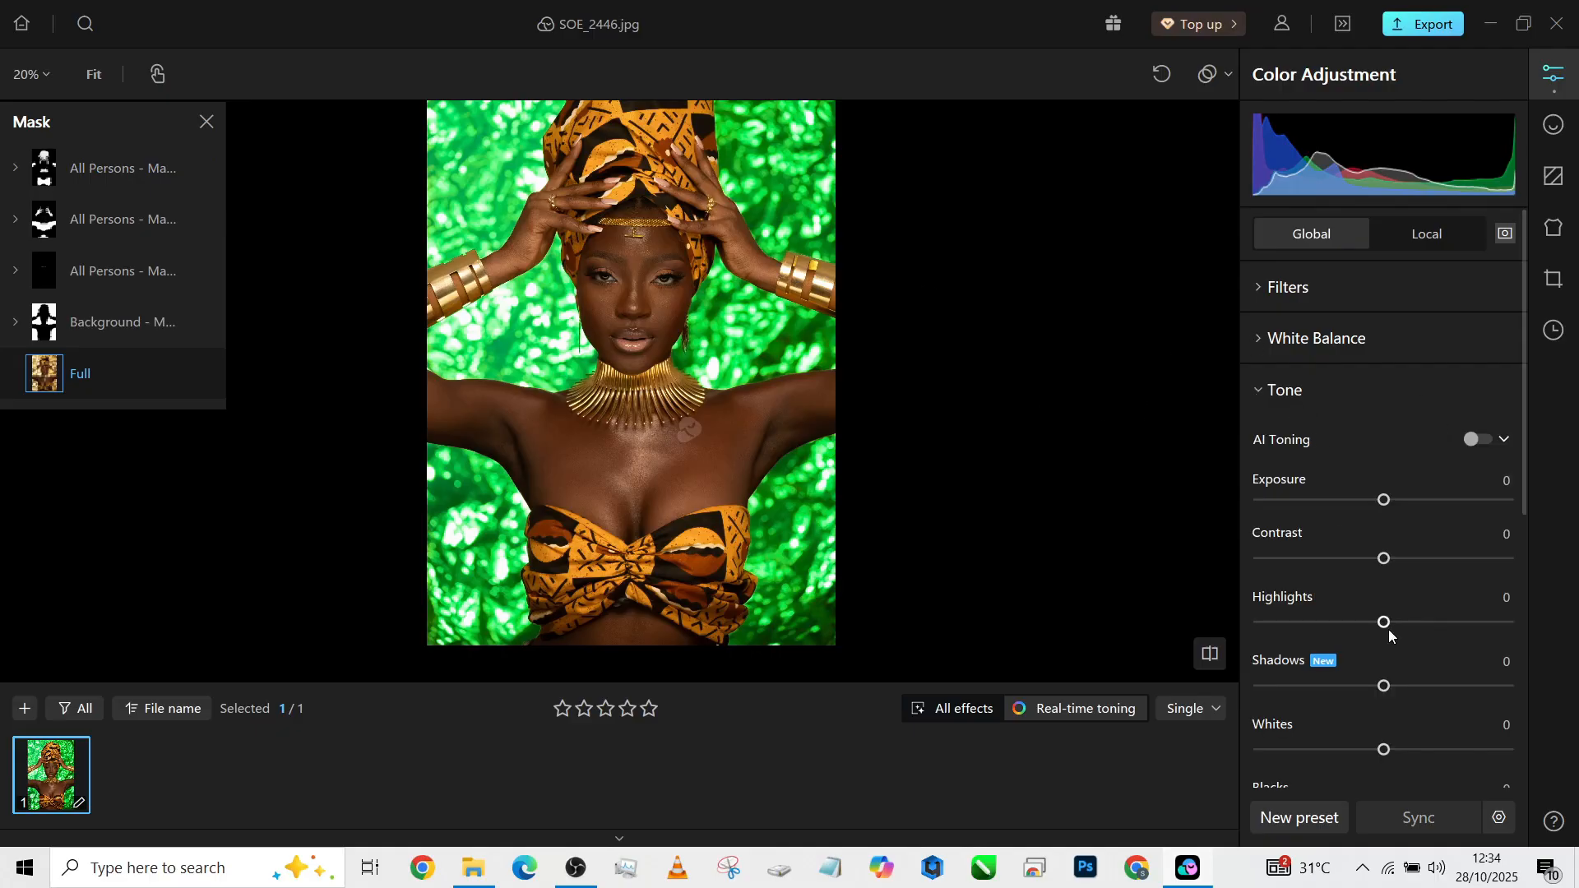
drag(1353, 634, 1300, 624)
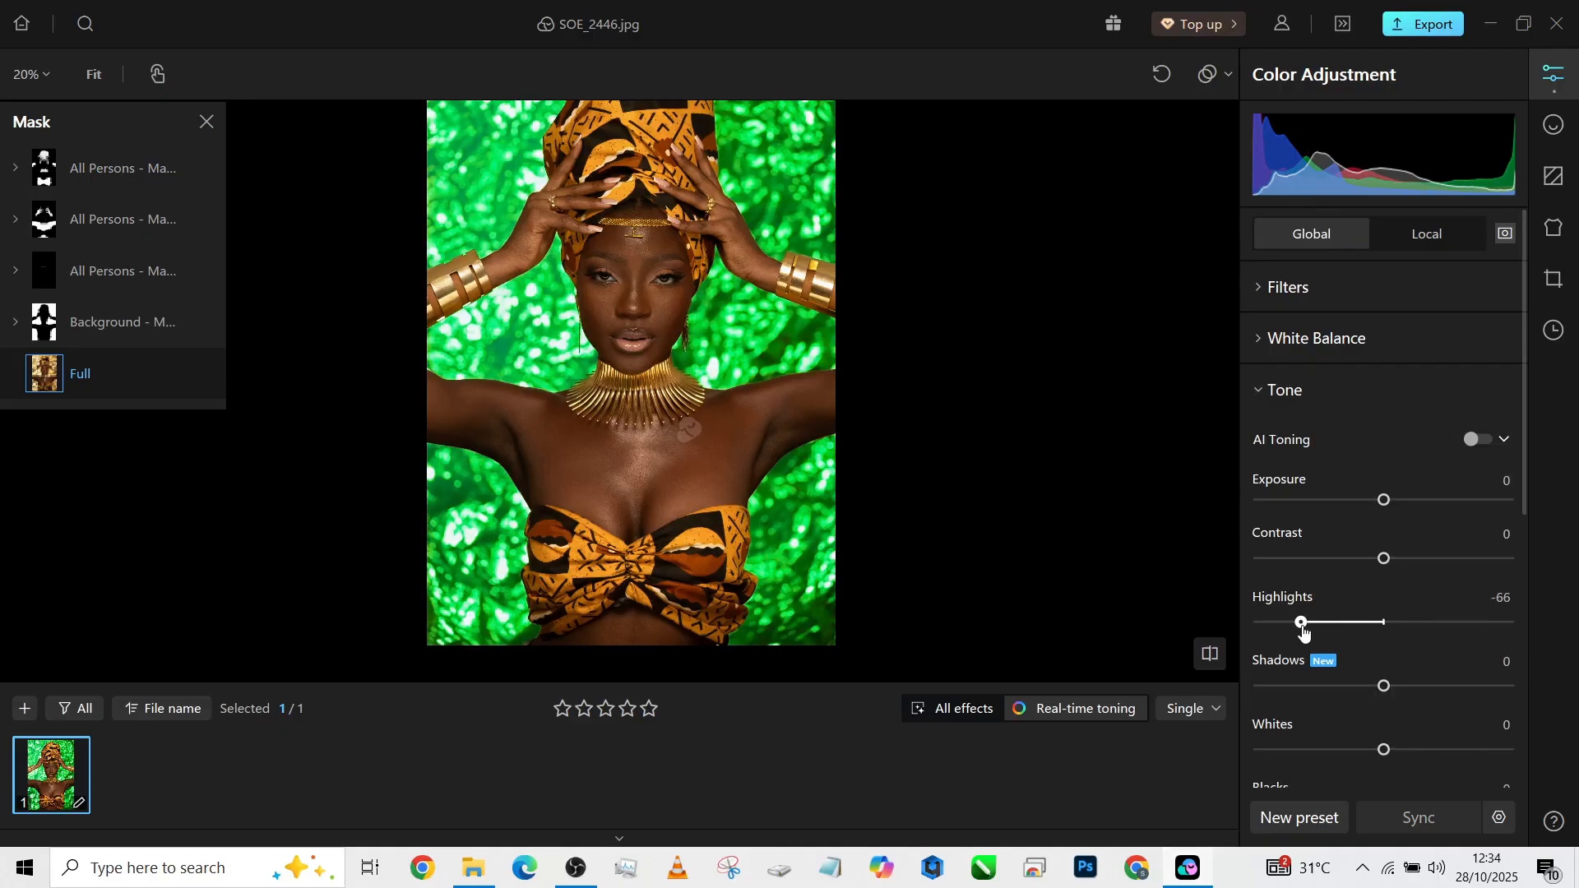
click(1392, 565)
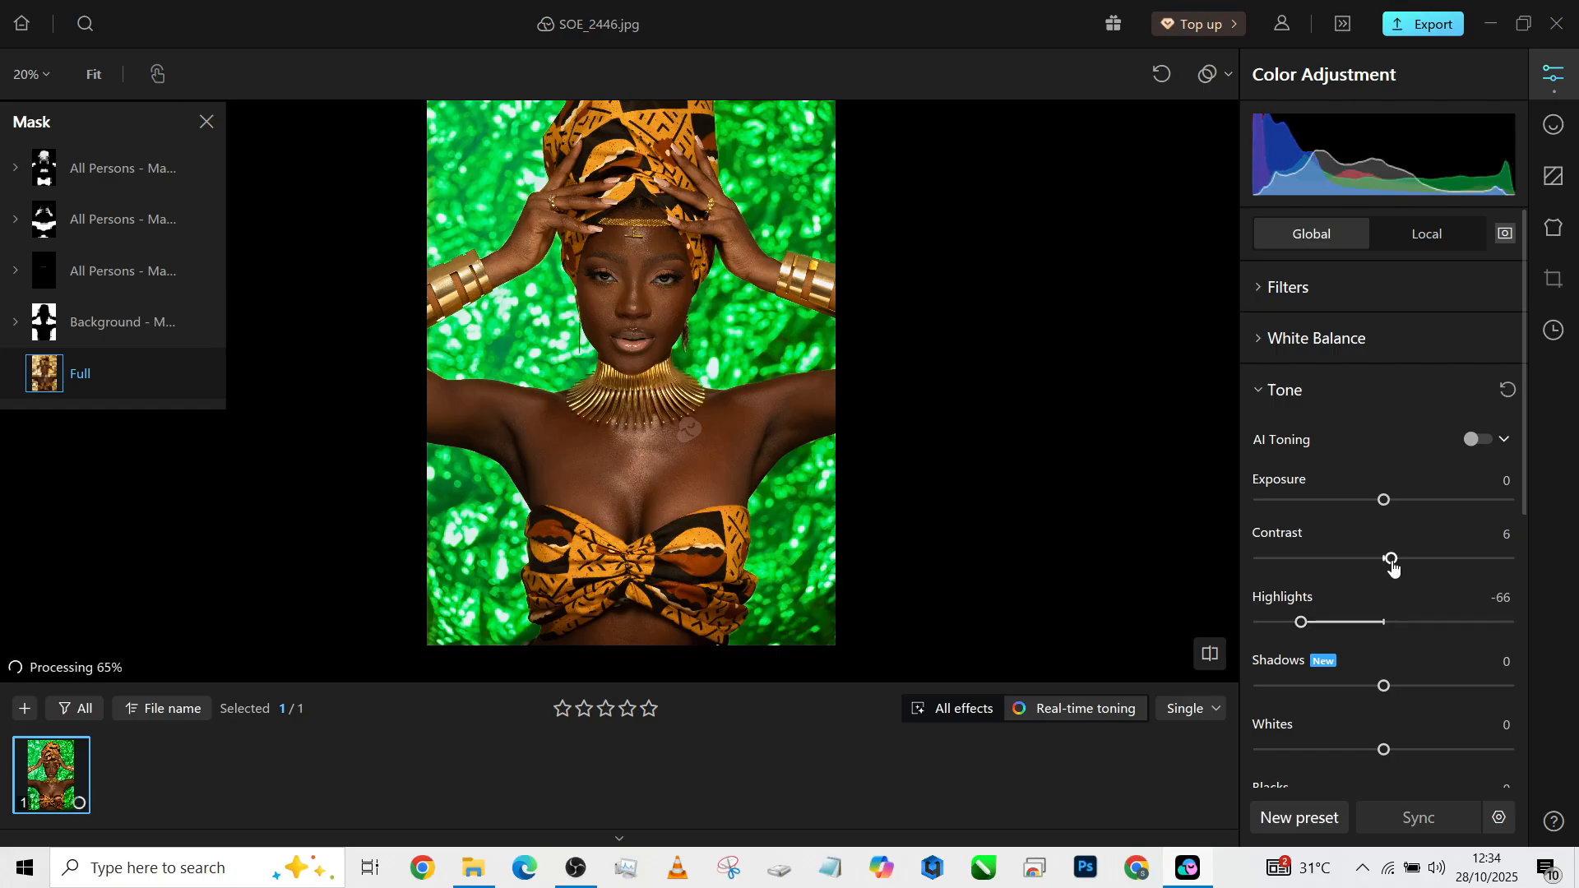
drag(1386, 507, 1396, 508)
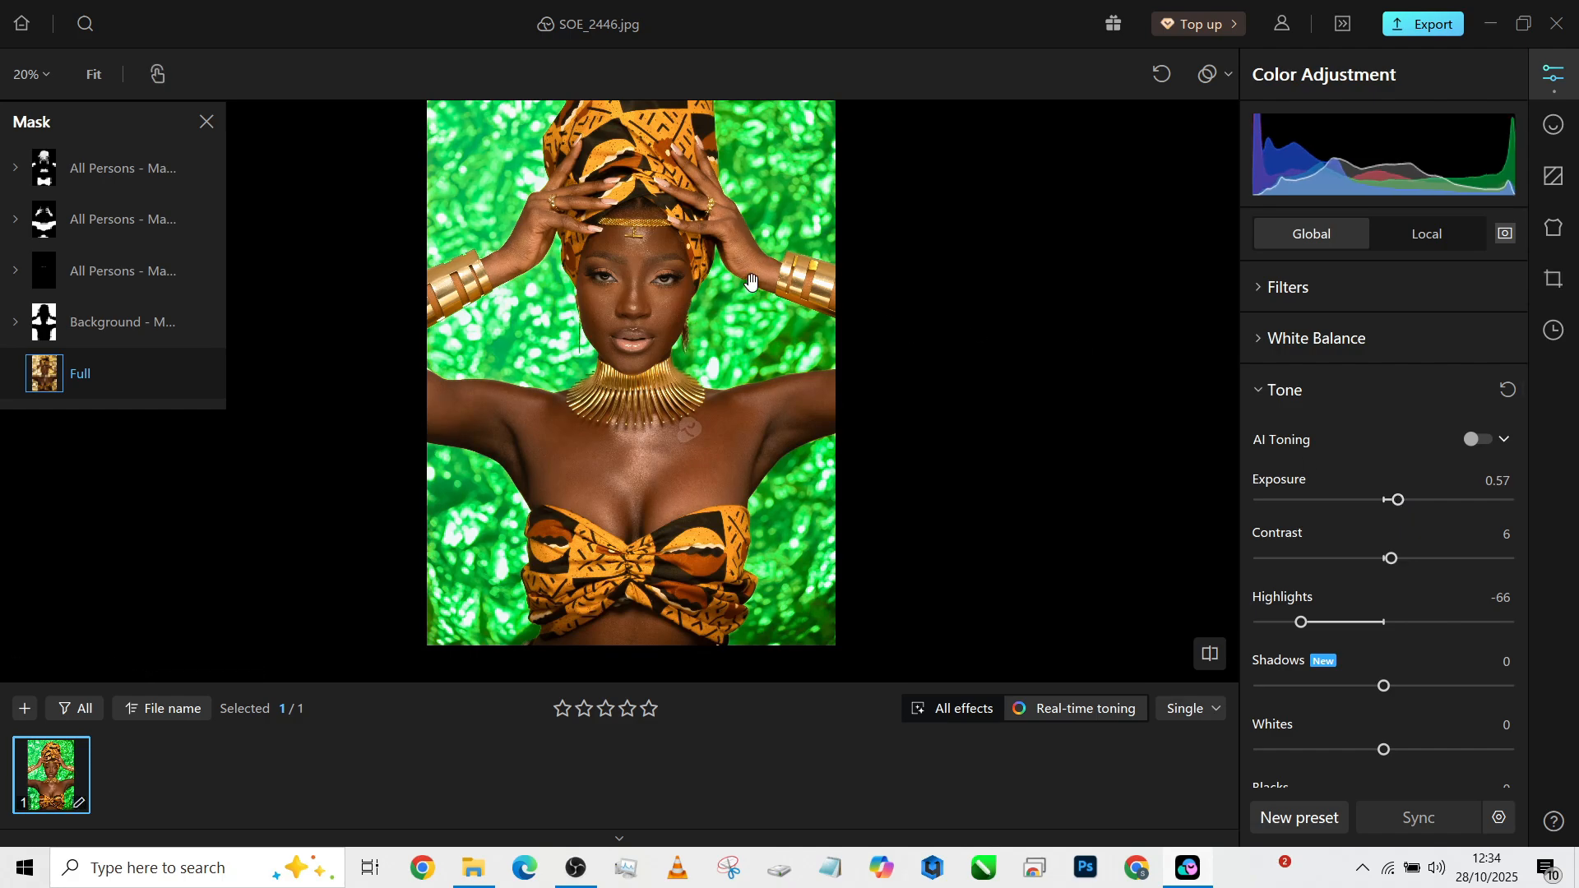
scroll(747, 282, up, 3)
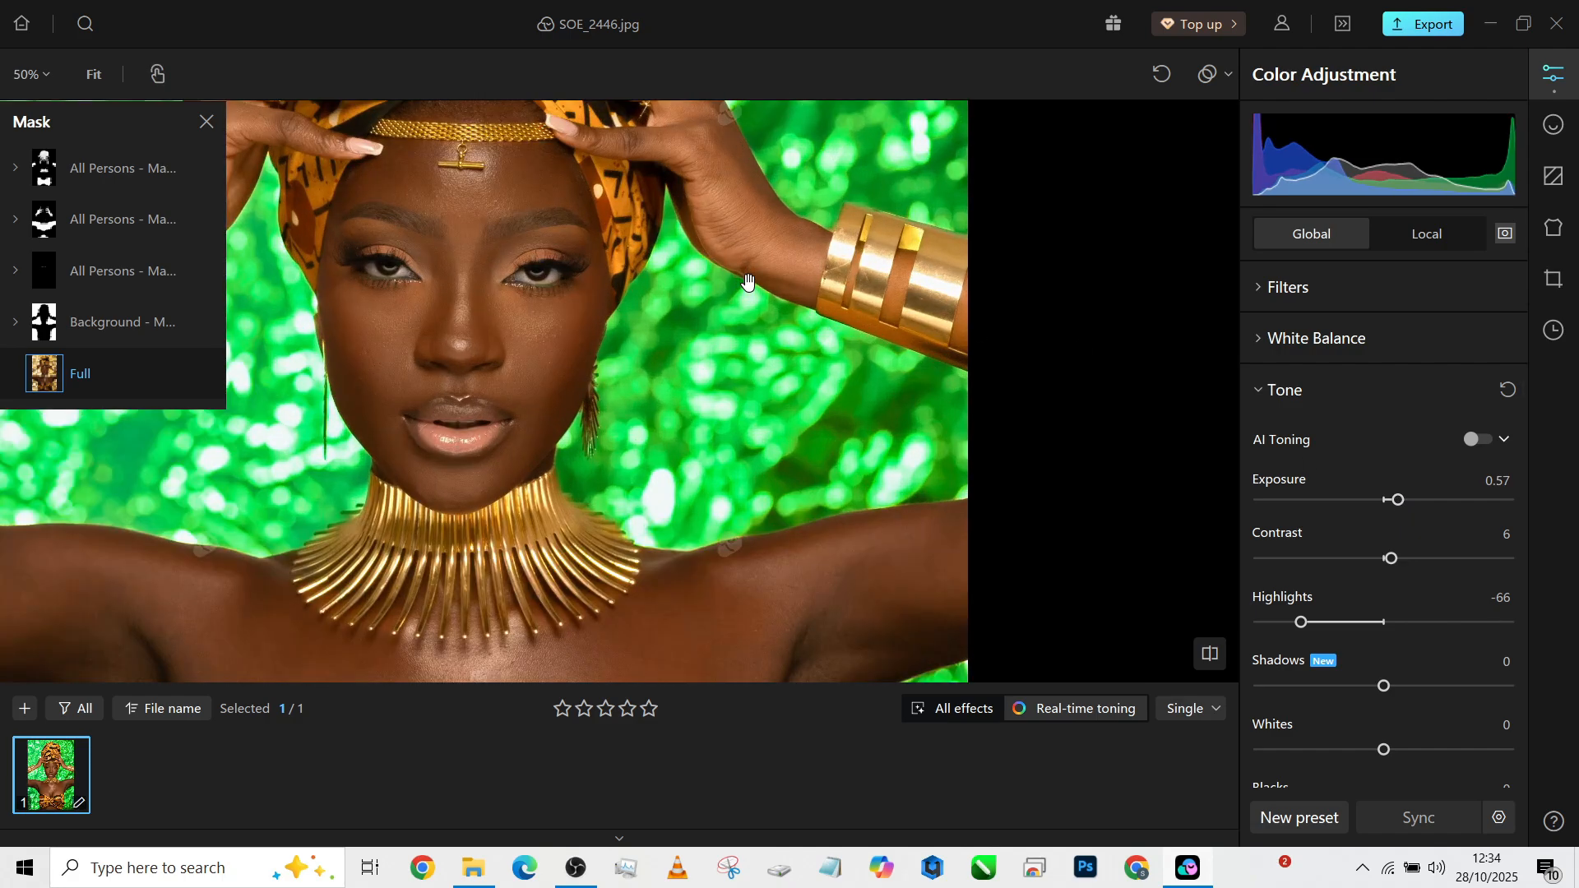
scroll(747, 282, down, 1)
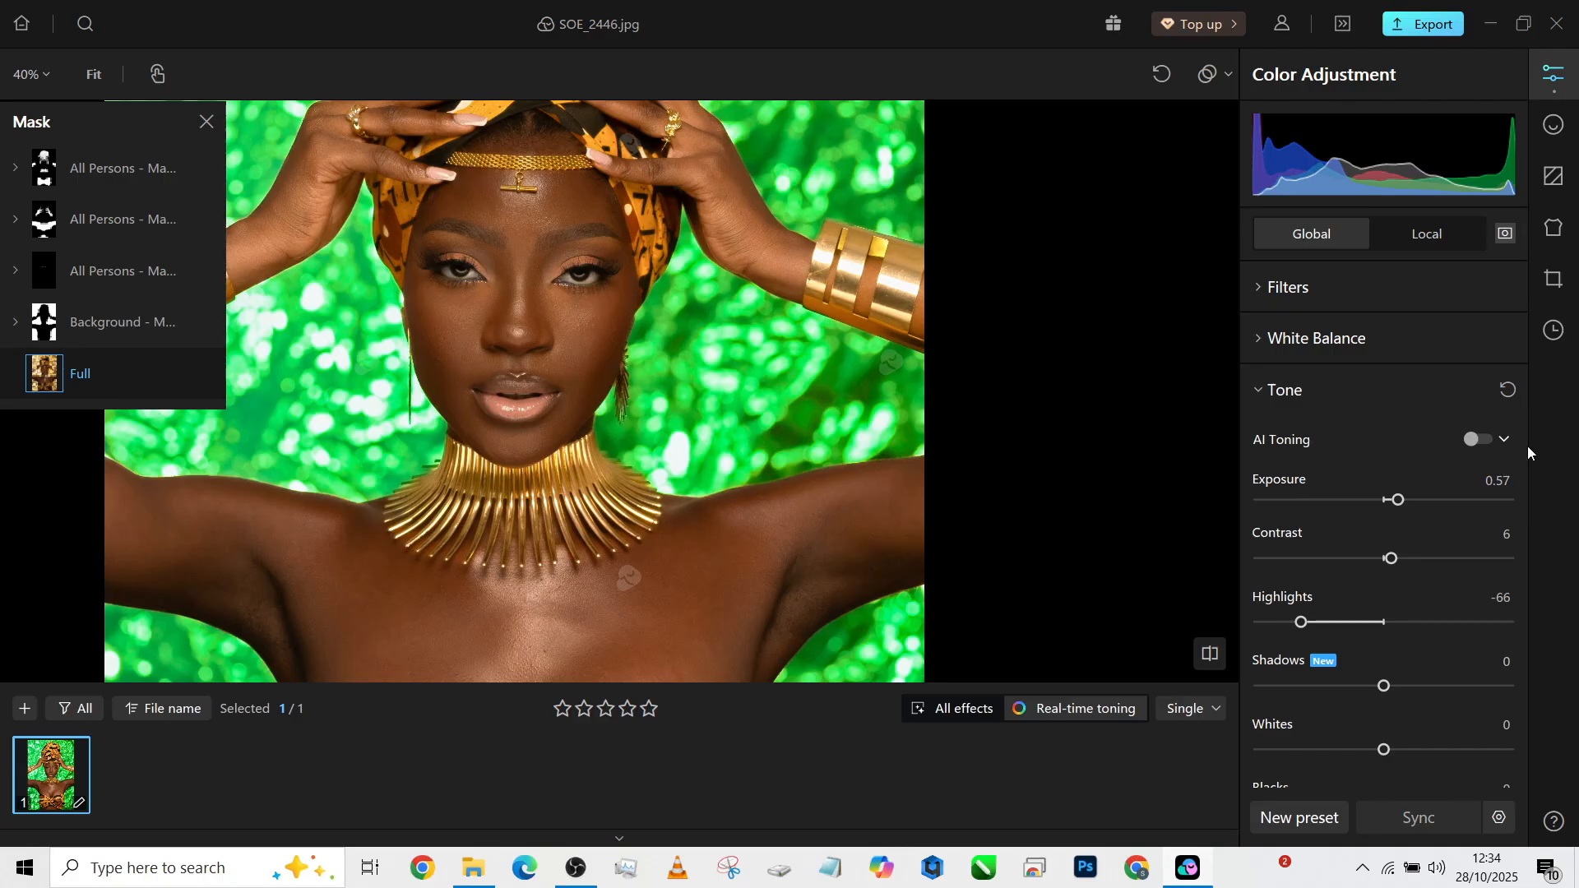
Set the global white balance temperature to -12, exposure to 0.4 and contrast to 16, and inspect the portrait
click(1406, 346)
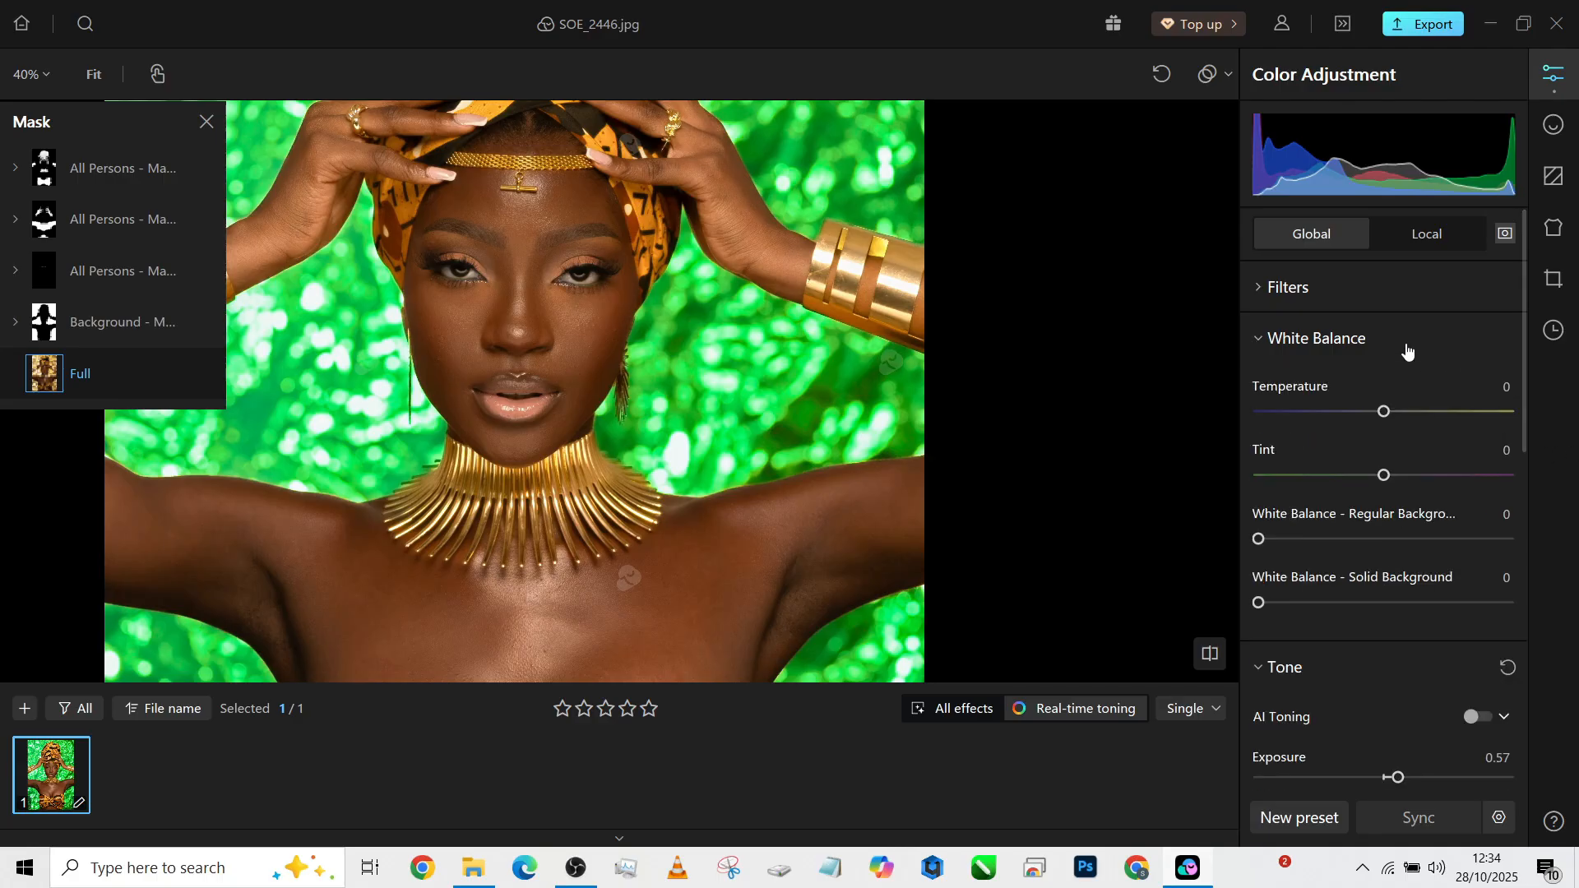
drag(1380, 415, 1369, 414)
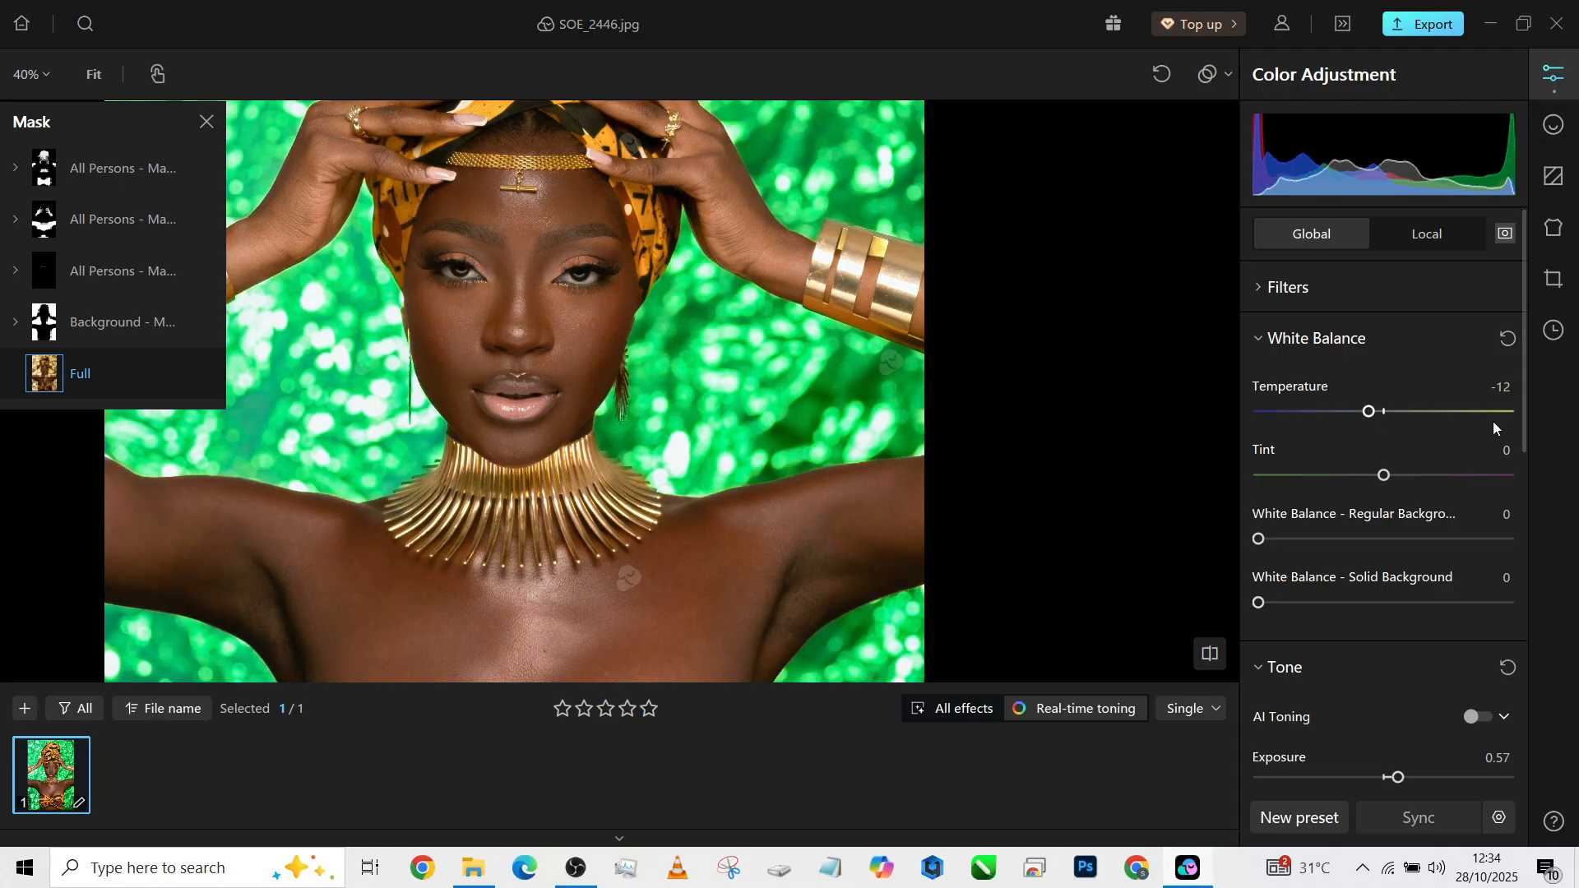
drag(1523, 445, 1523, 520)
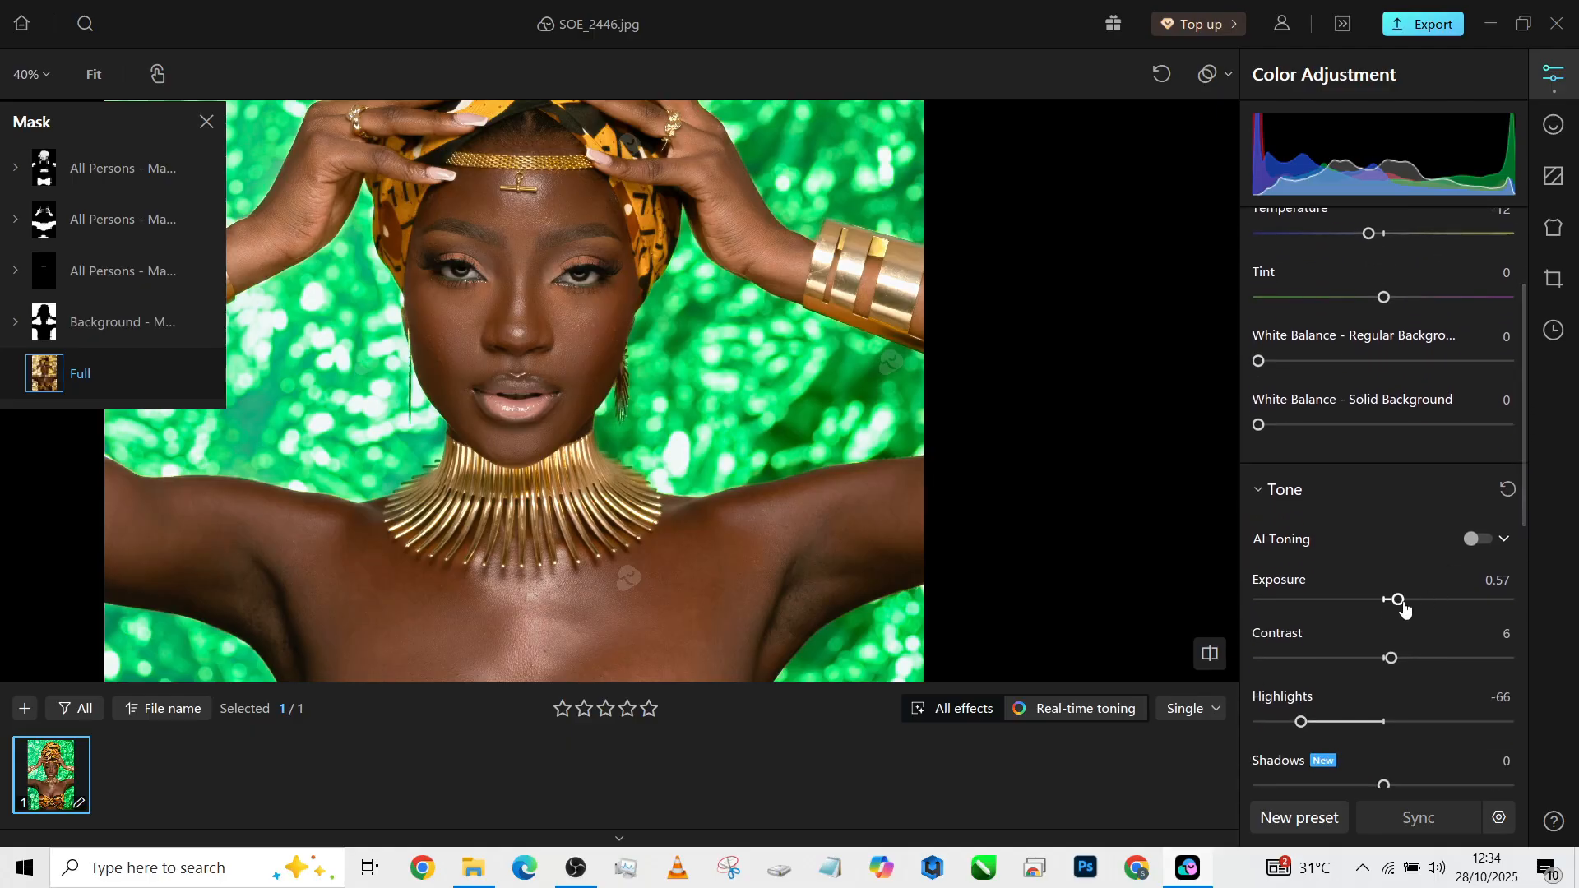
drag(1398, 601, 1393, 605)
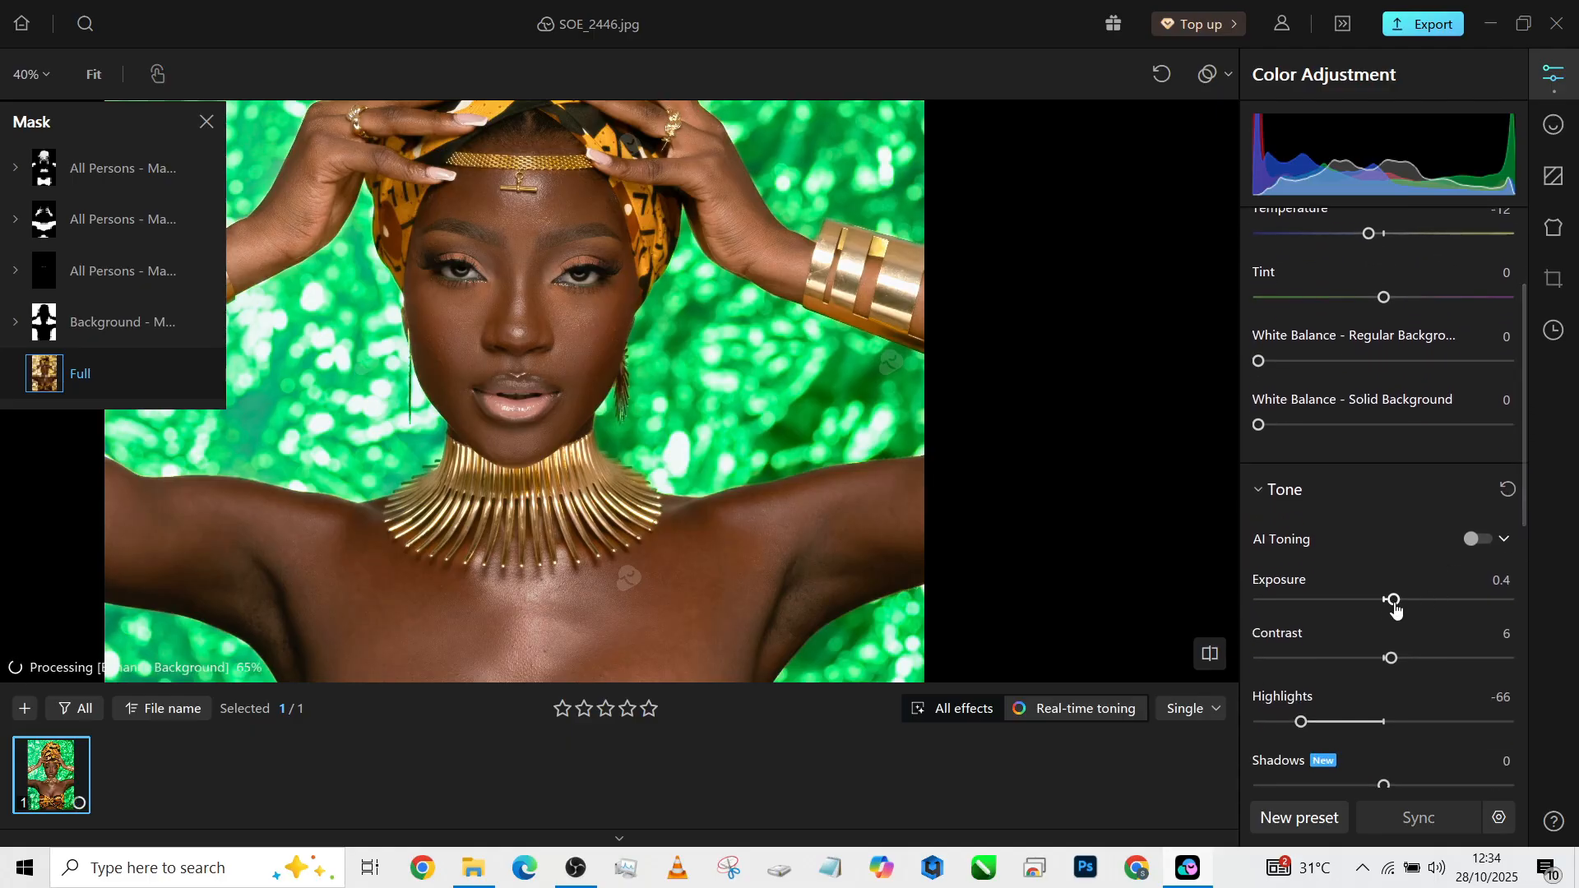
click(1405, 659)
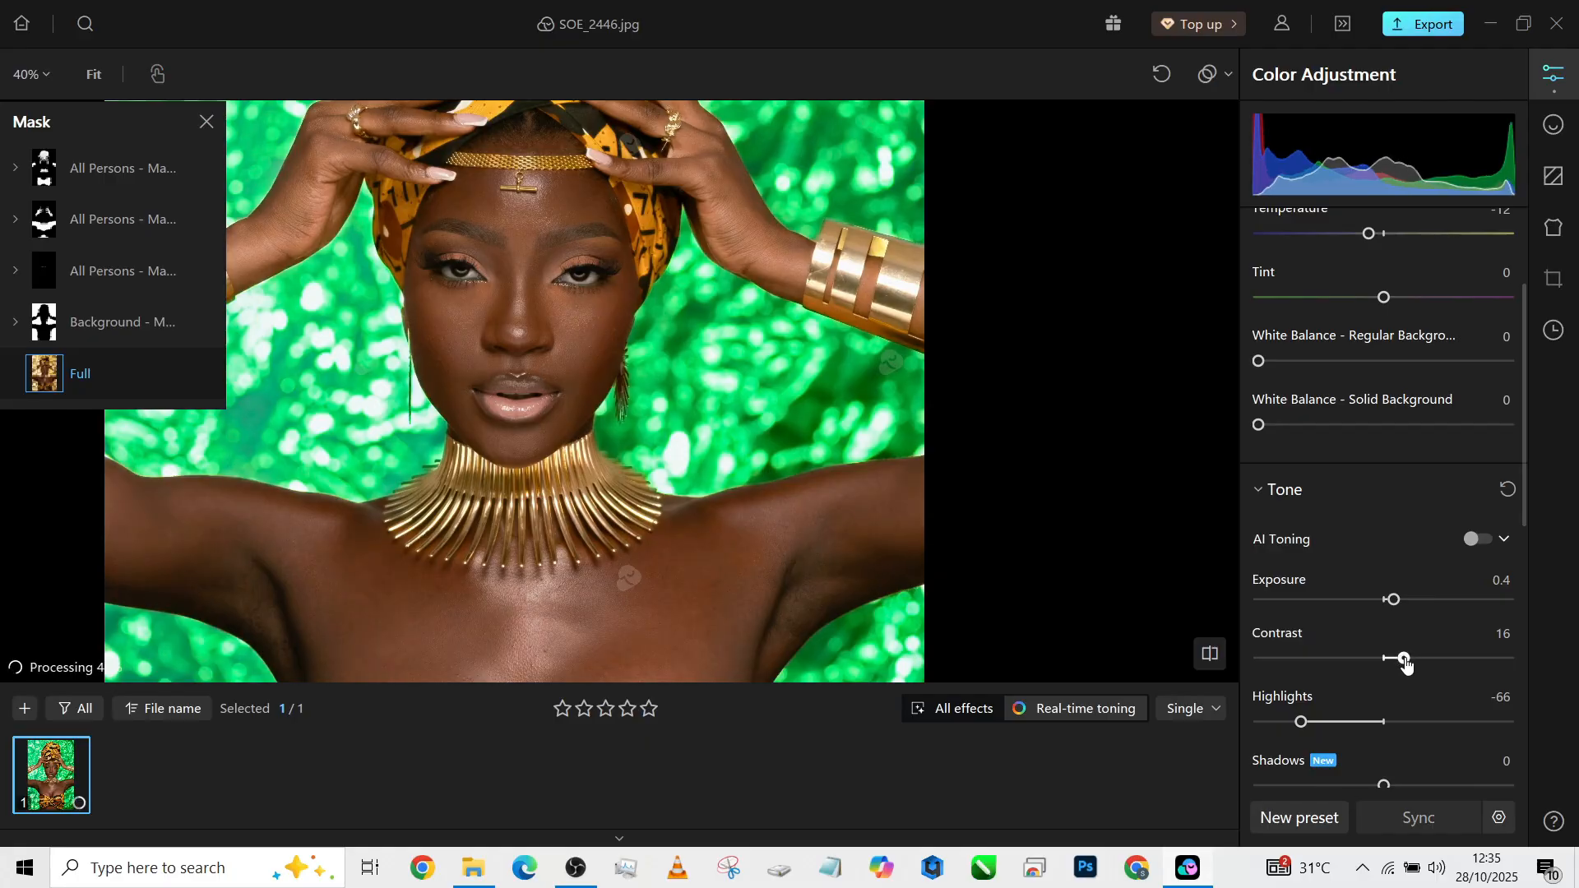
scroll(860, 485, down, 2)
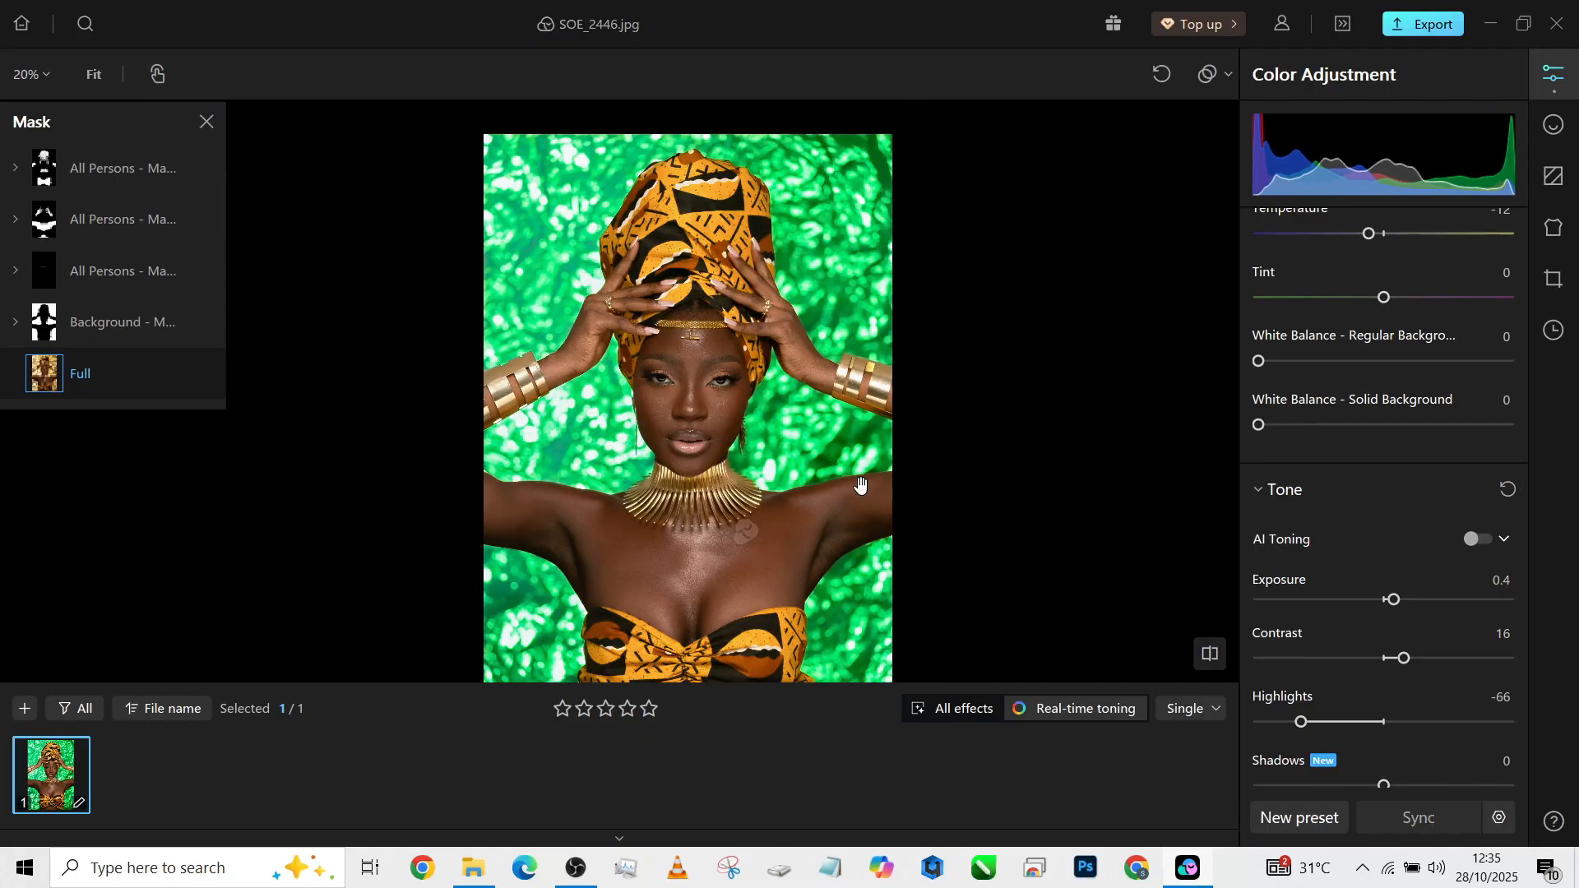
drag(850, 488, 811, 417)
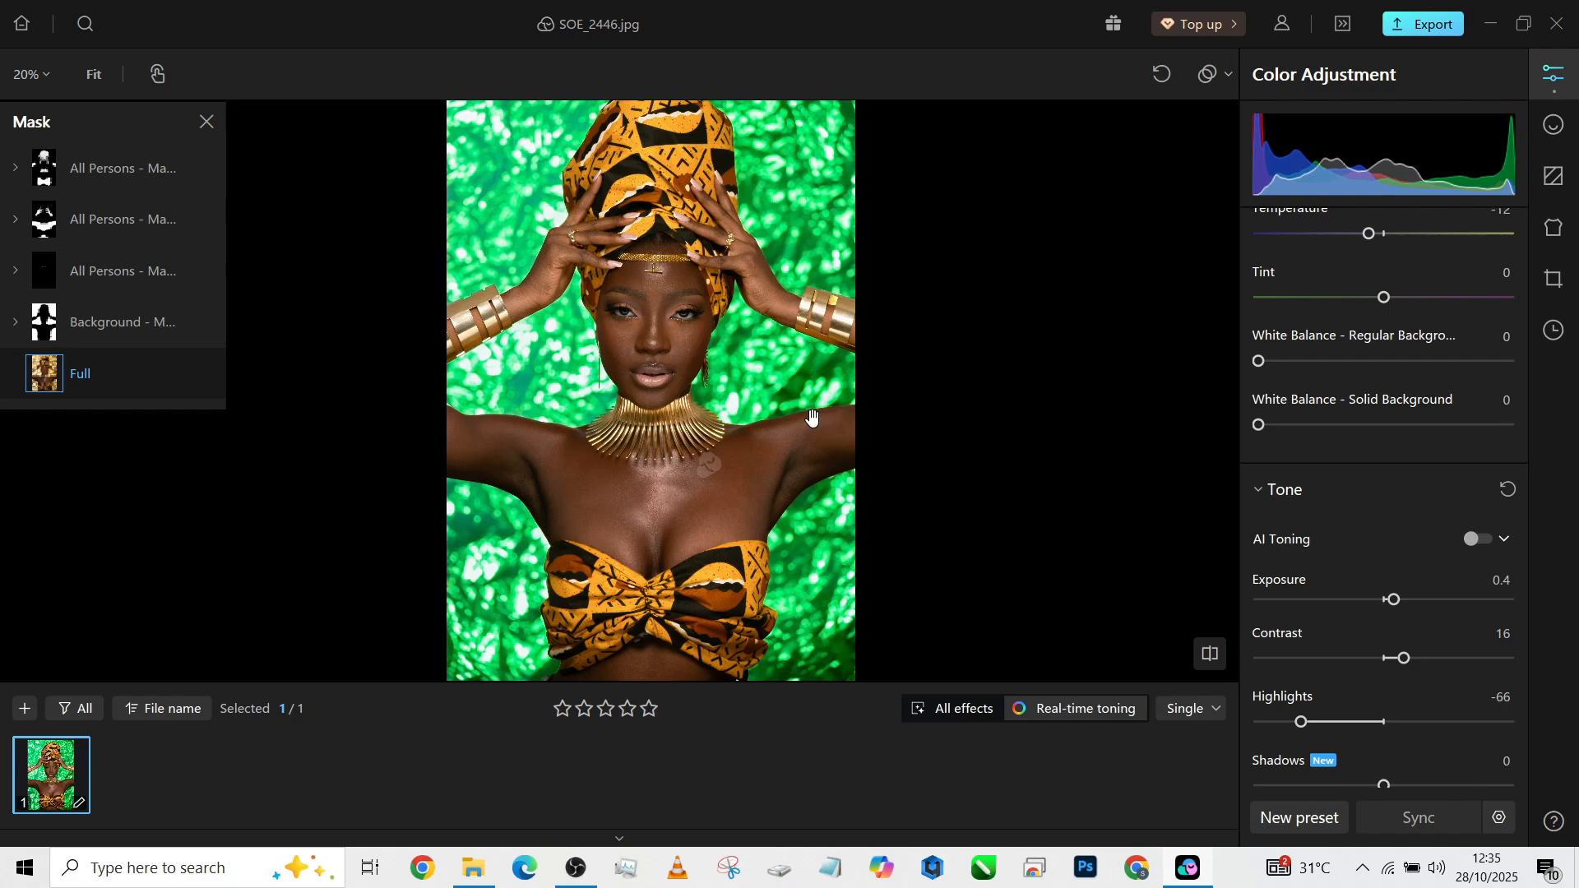
scroll(812, 418, up, 3)
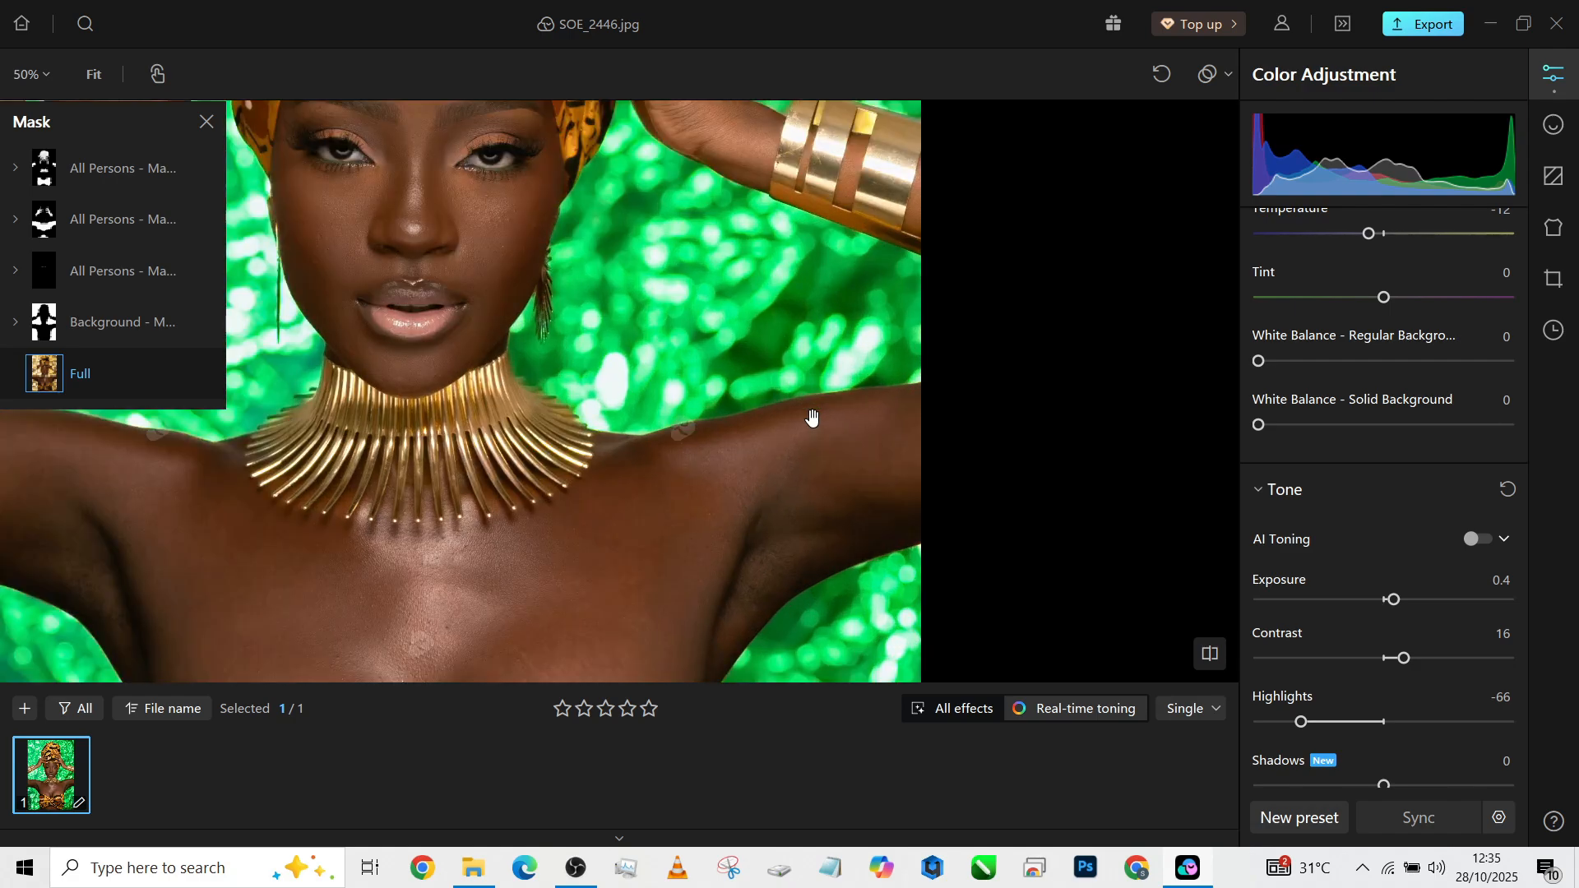
drag(487, 319, 669, 499)
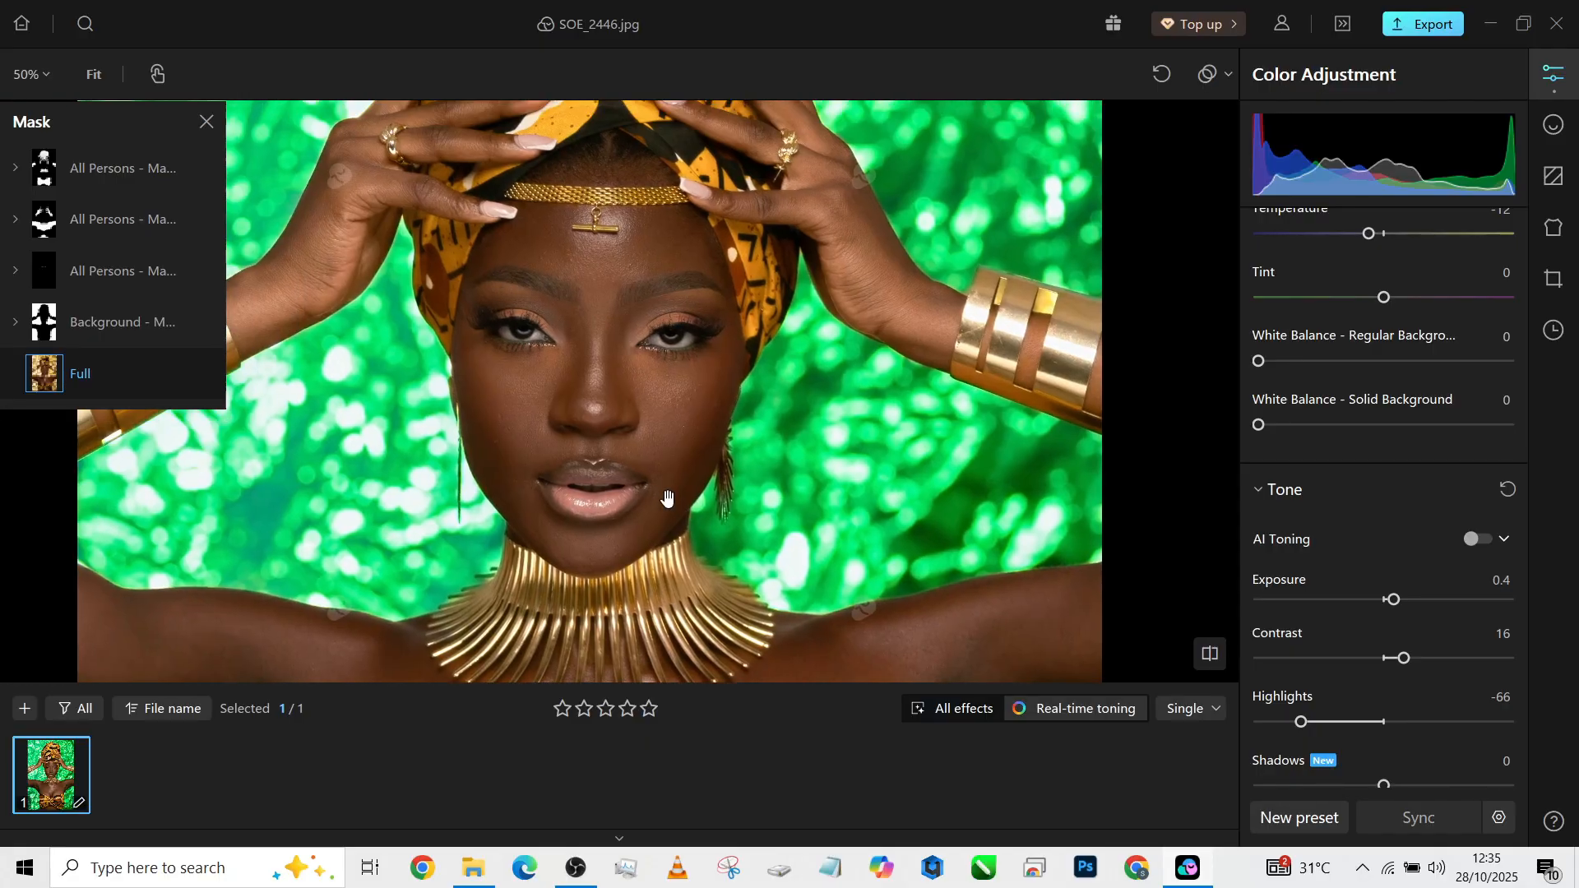
In the woman retouch settings, set face acne, body acne, body blemishes and forehead wrinkles to 100, and enable facial mole removal
click(1549, 130)
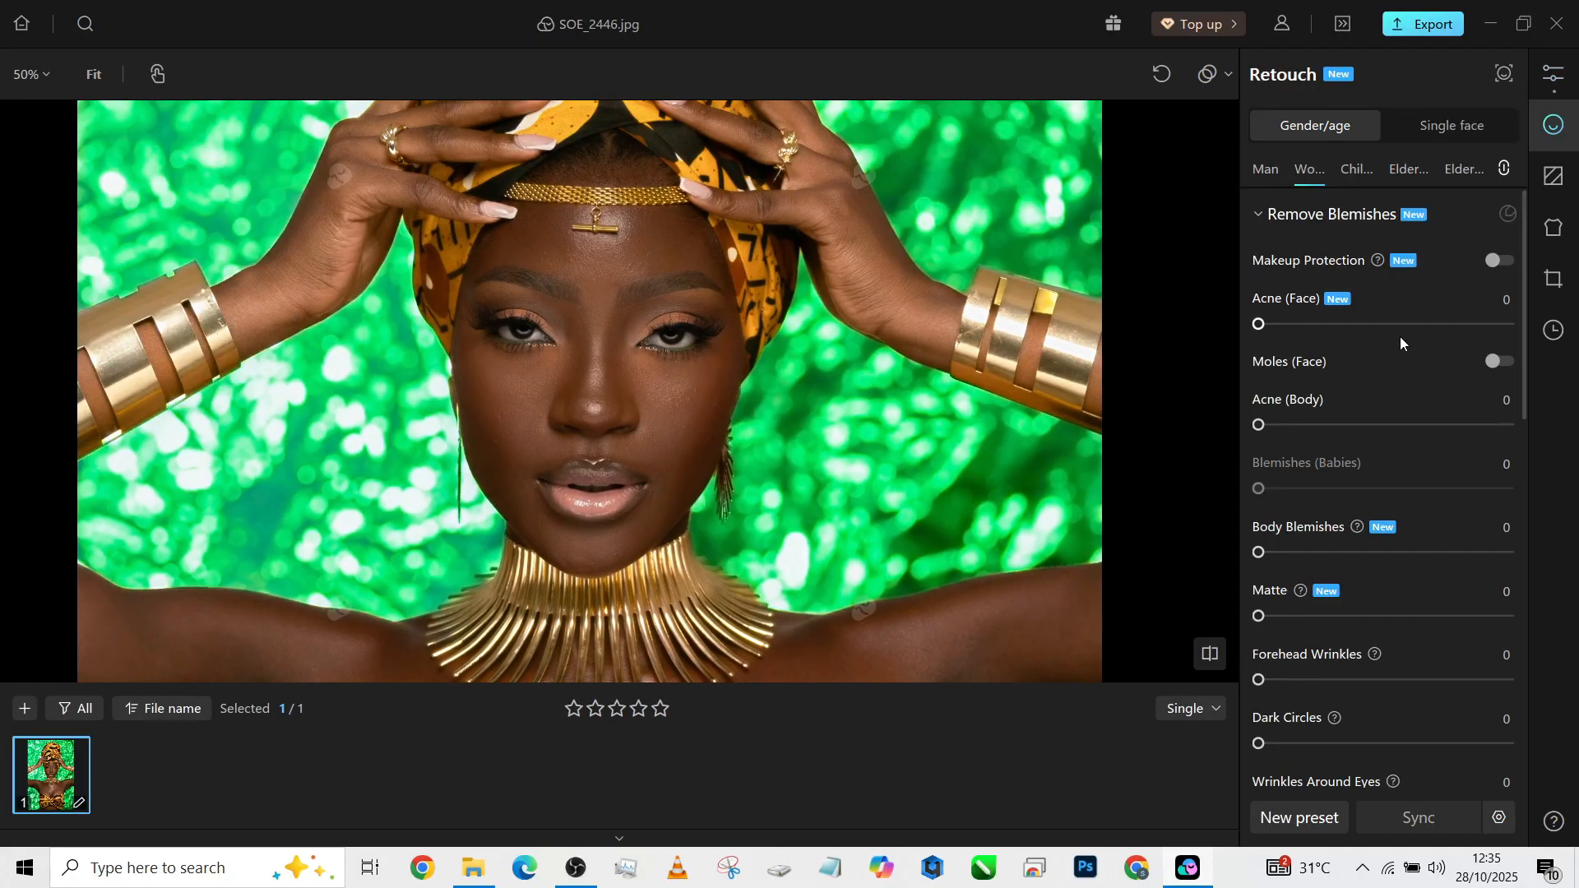
drag(1400, 325, 1517, 324)
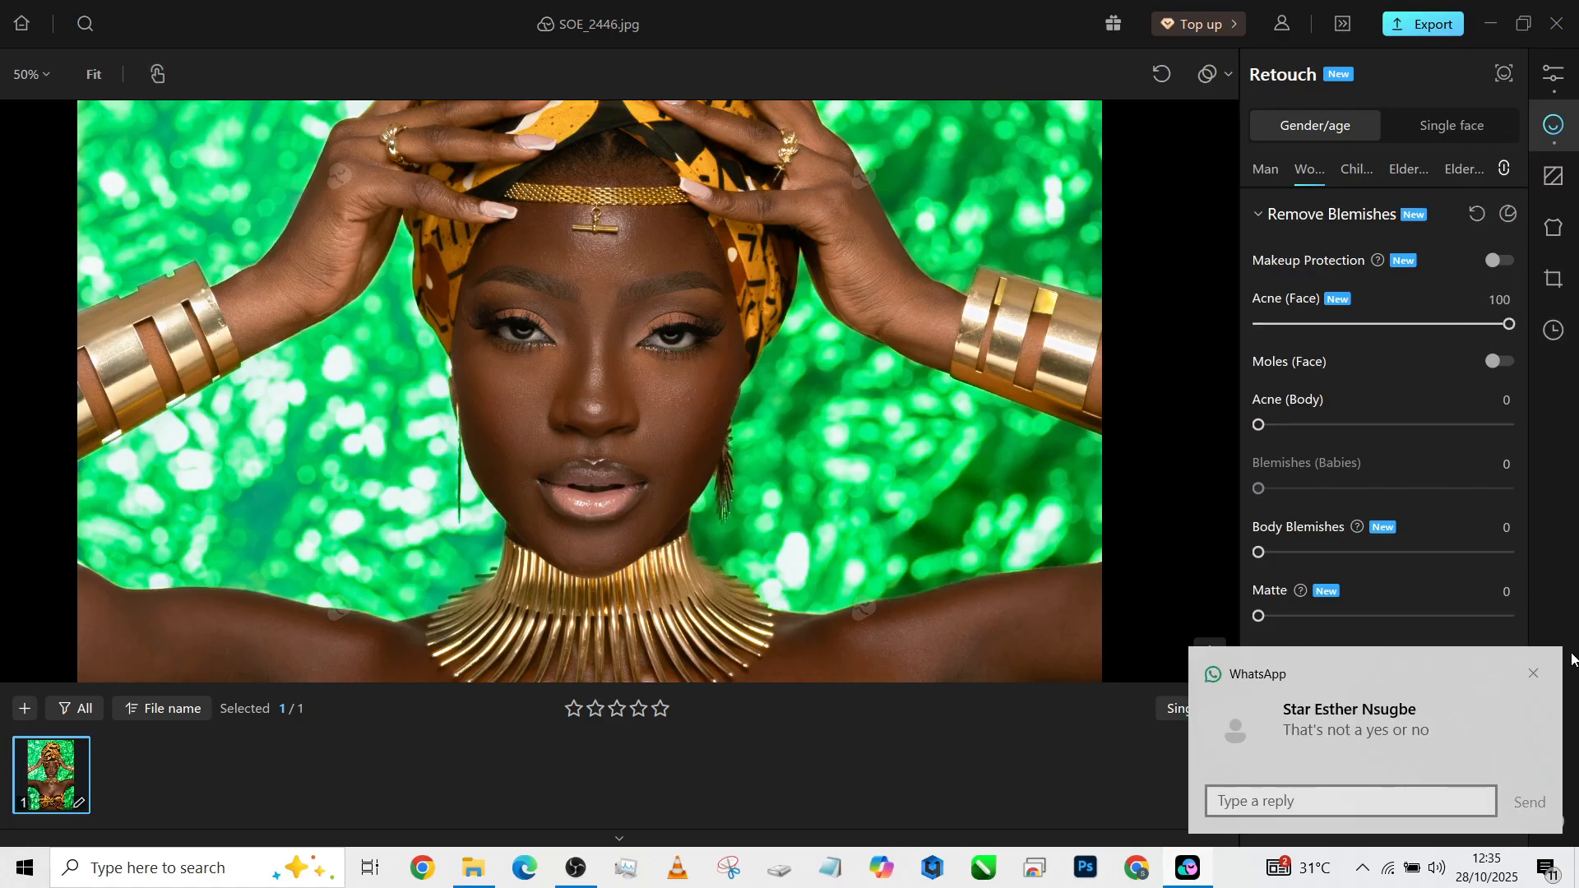
click(1532, 672)
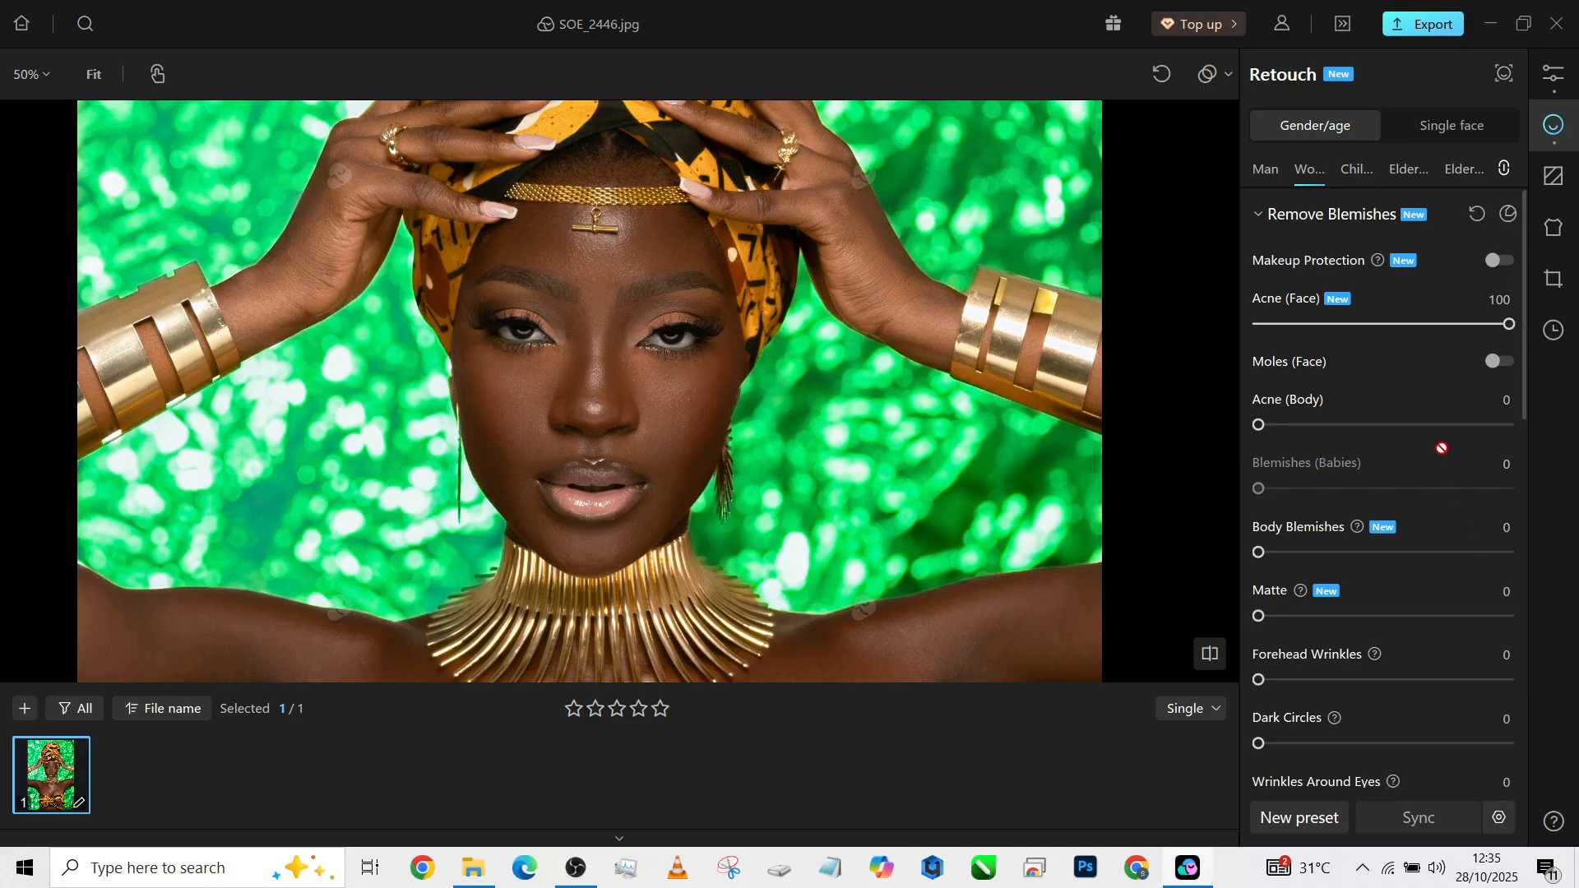
drag(1469, 432, 1534, 436)
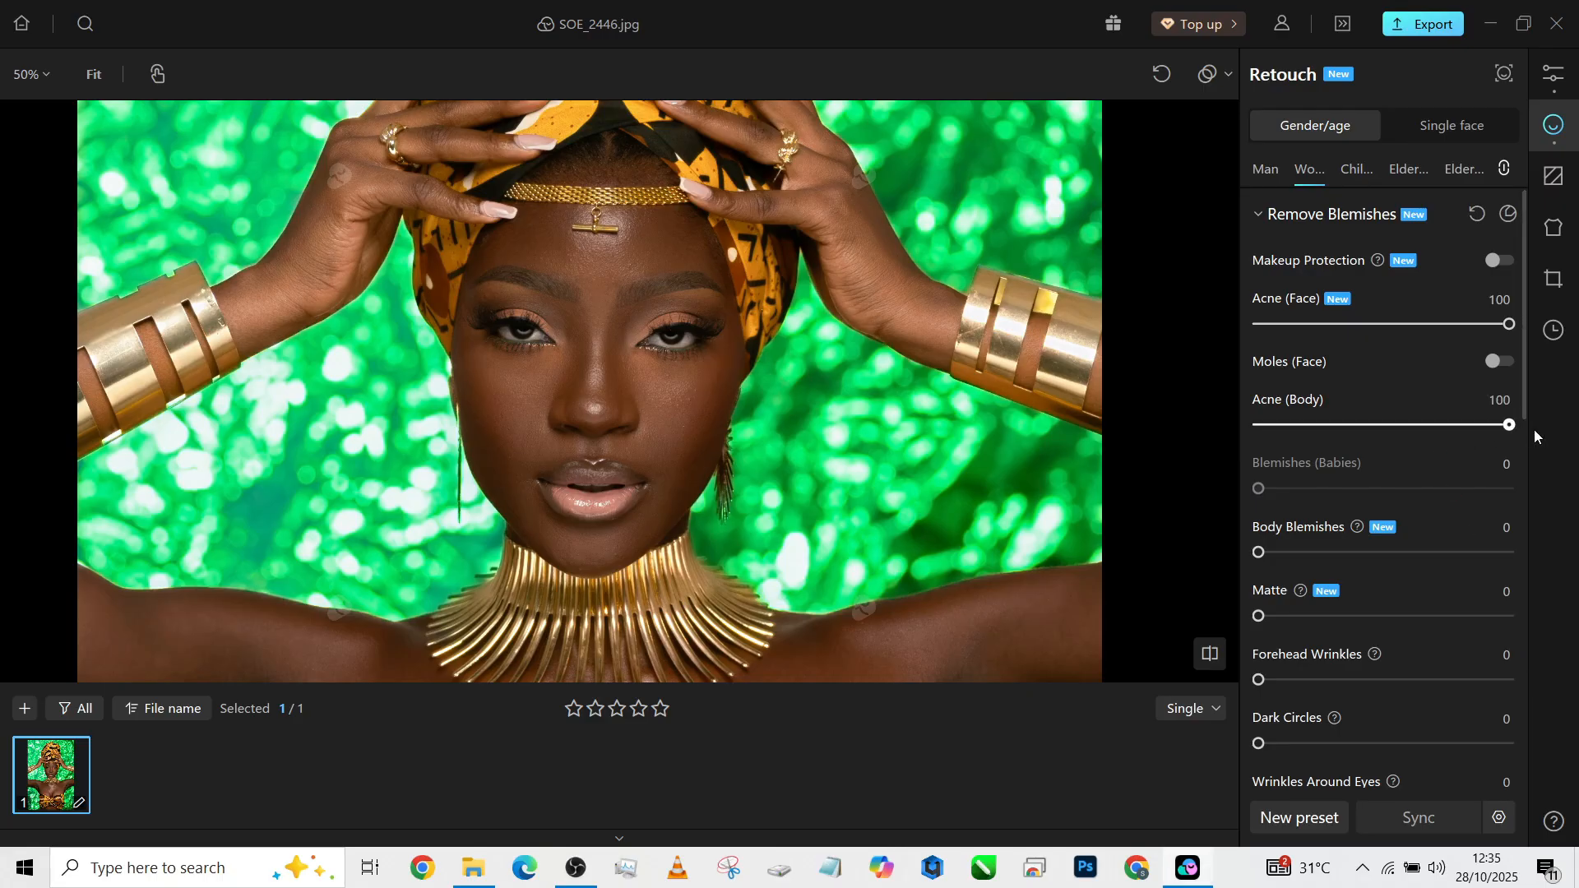
drag(1480, 552, 1535, 555)
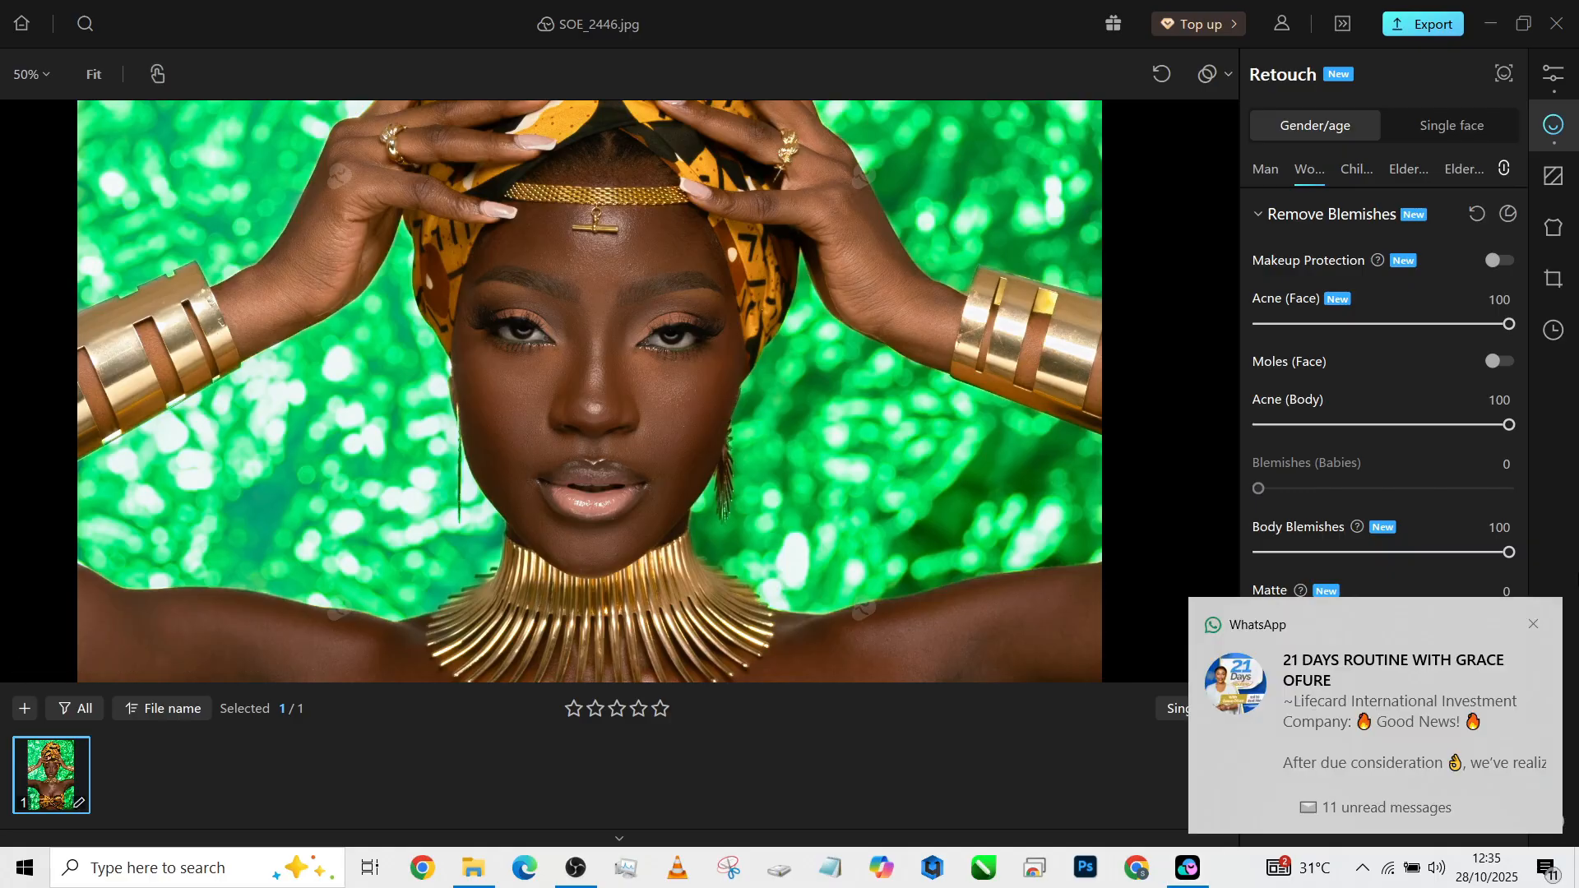
click(1531, 624)
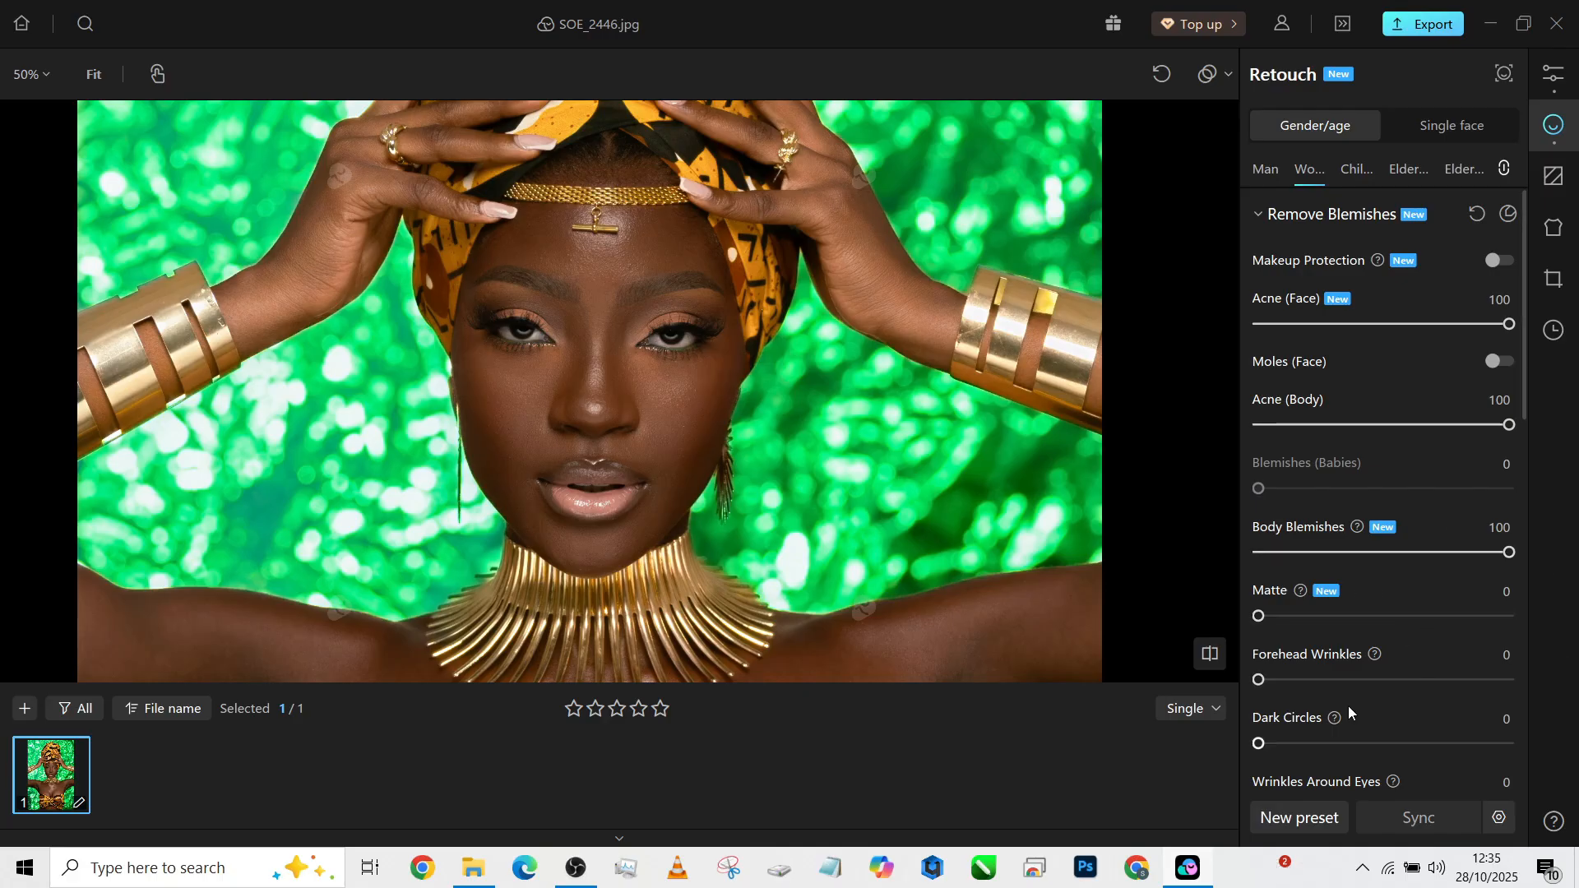
drag(1356, 681, 1557, 703)
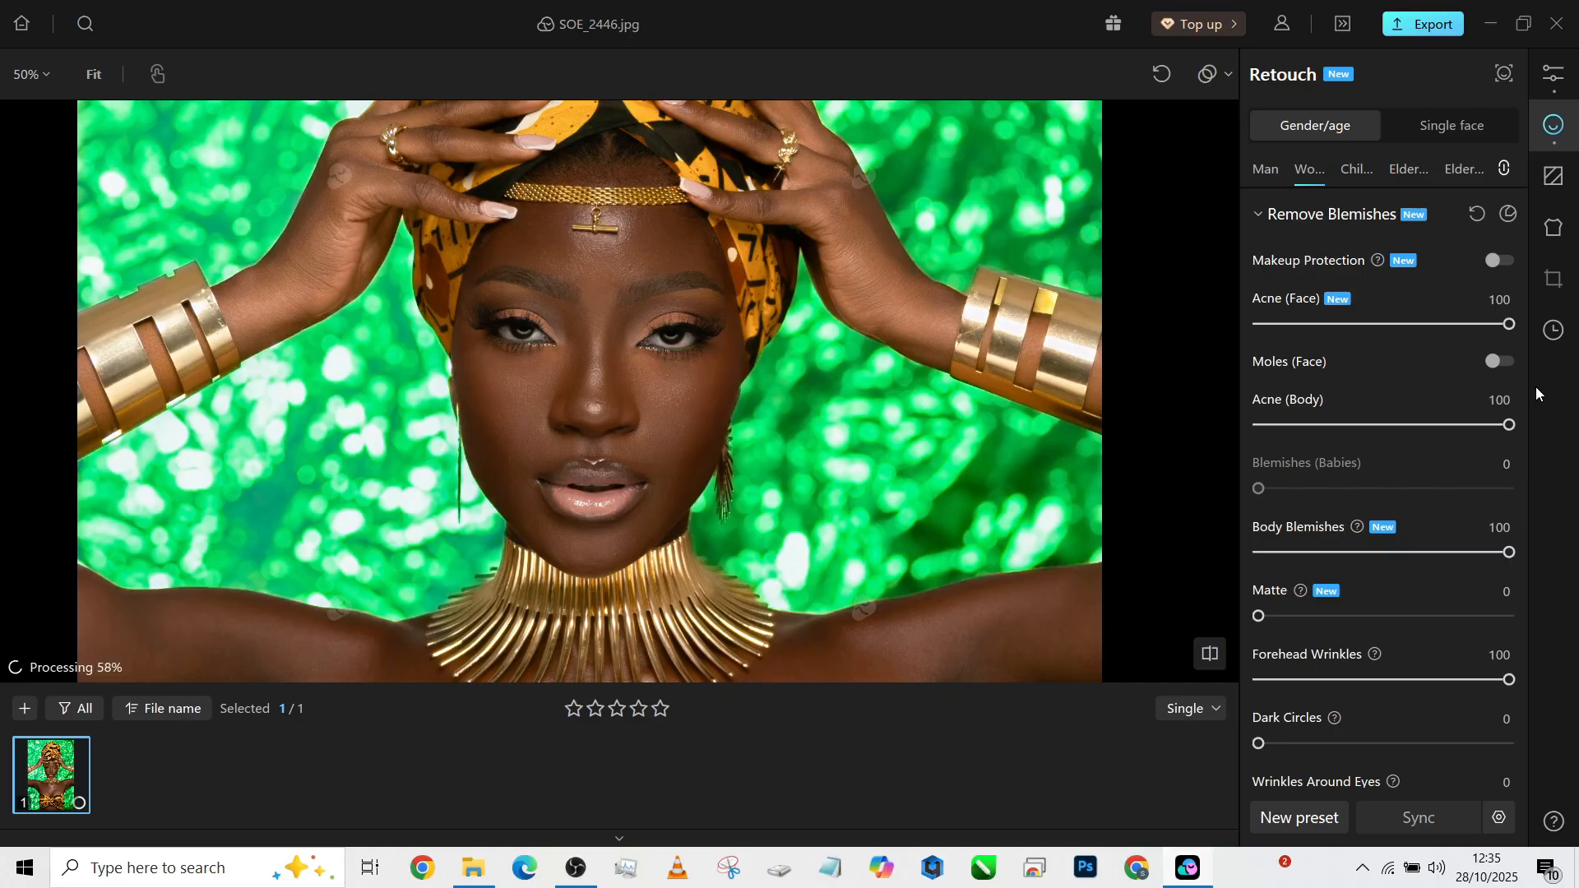
click(1495, 363)
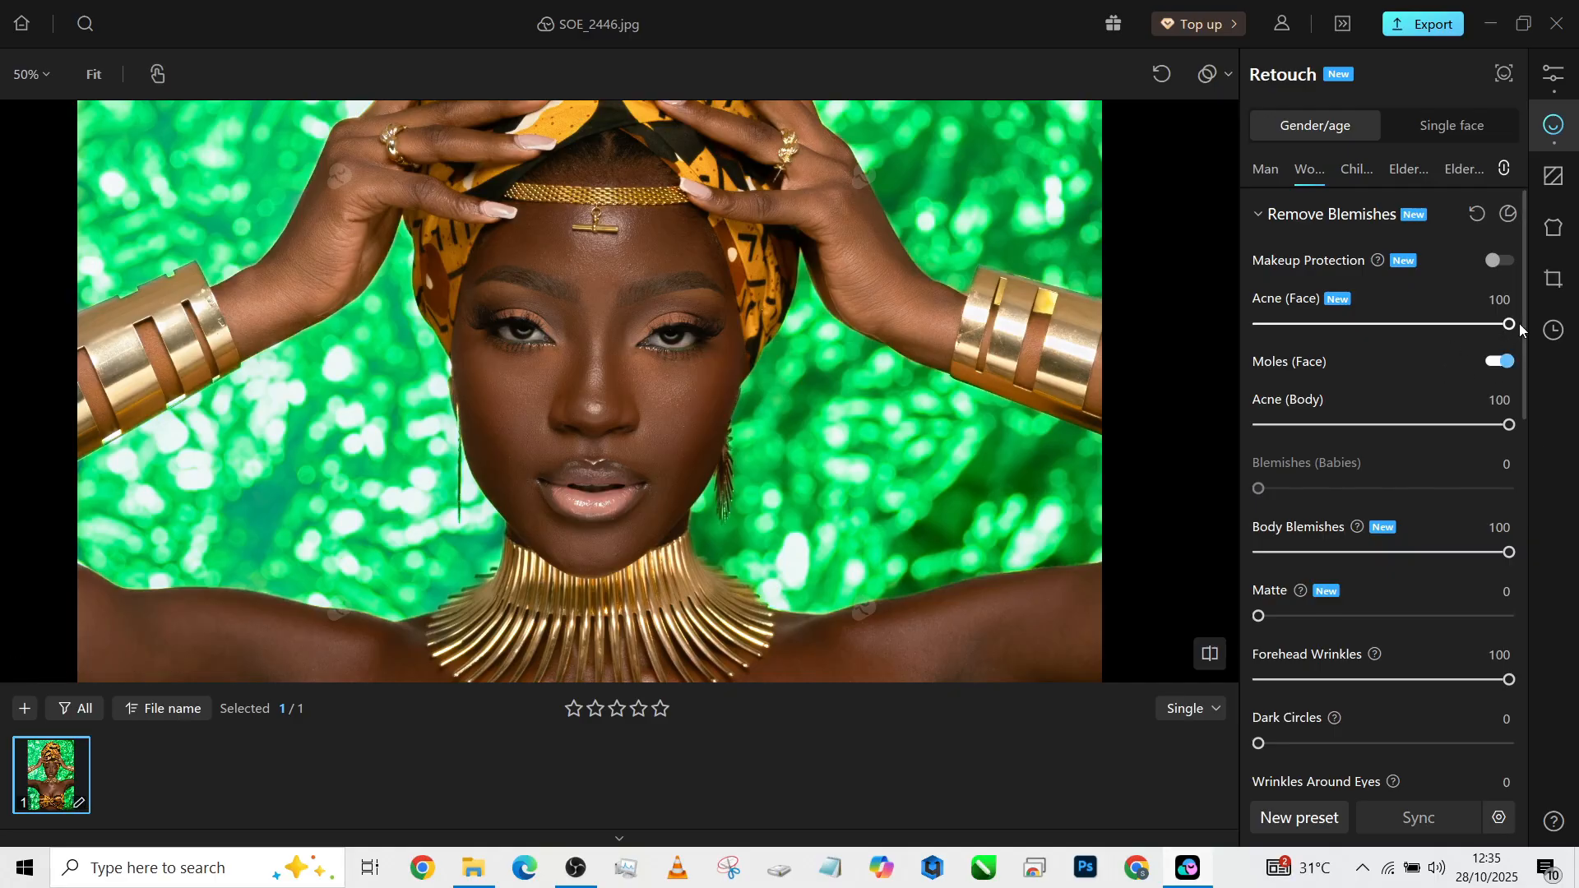
Set the wrinkles around the eyes retouch to 33, inspect the whole portrait and return to the color adjustments
drag(1522, 322, 1523, 452)
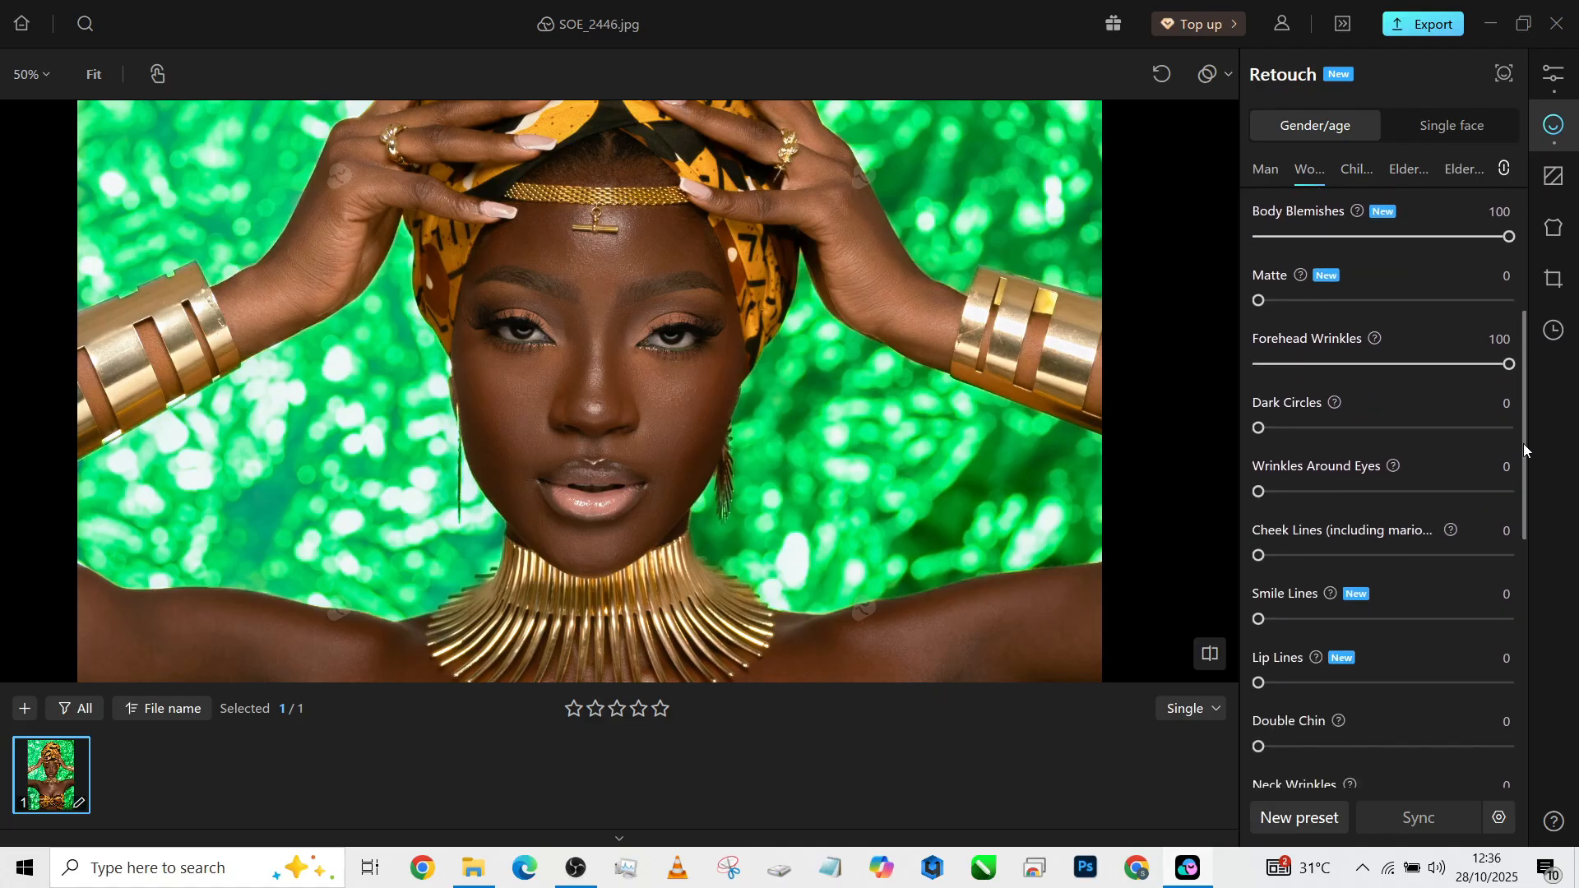
click(1337, 495)
drag(1337, 496, 1342, 496)
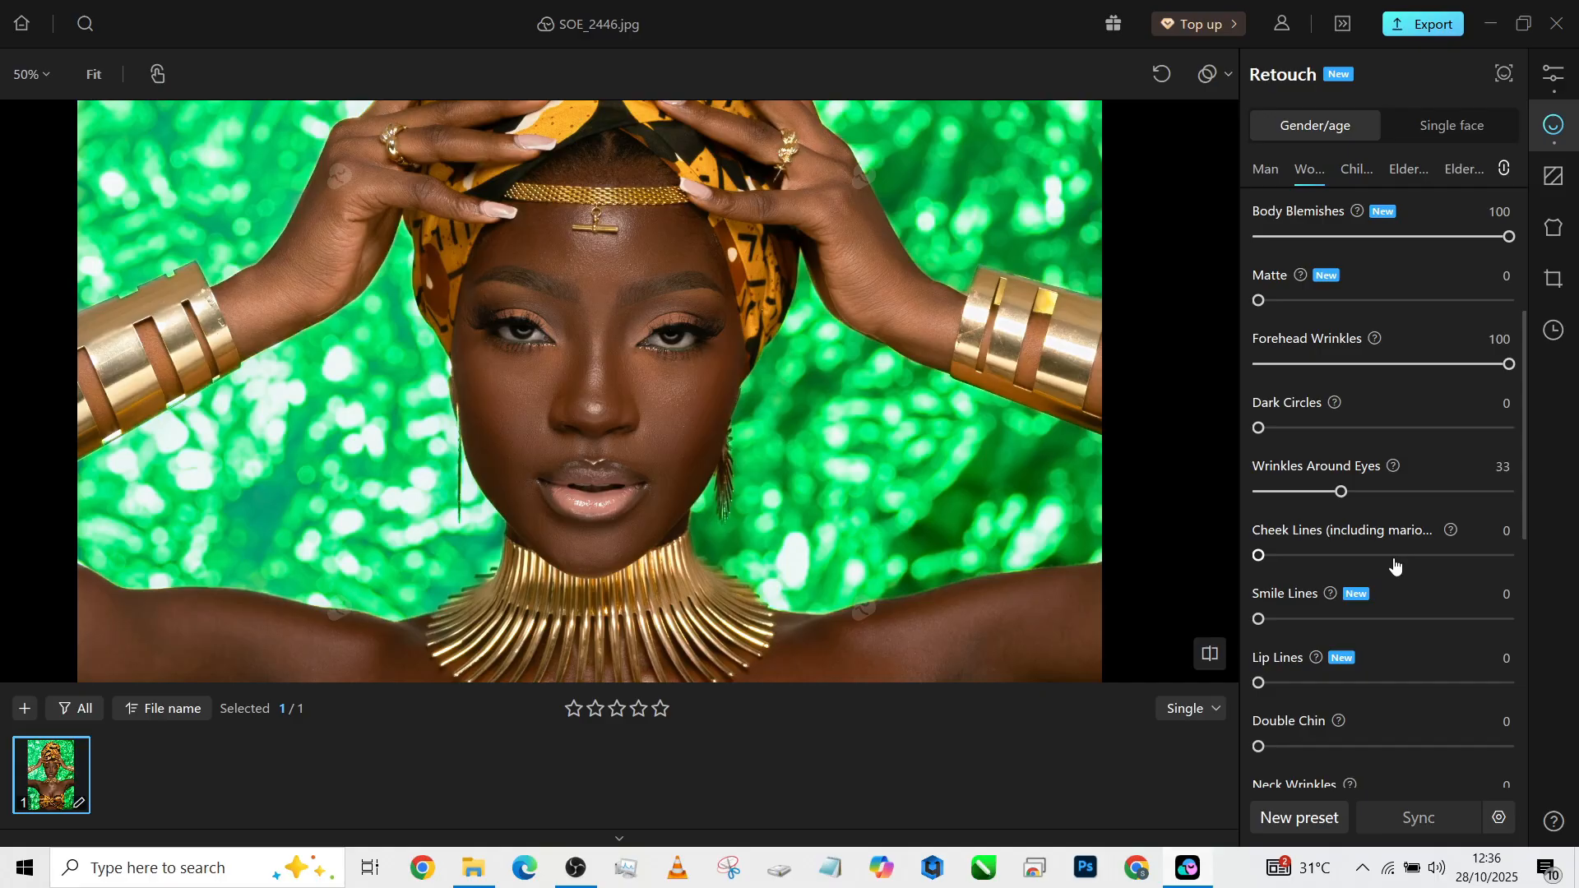
drag(1523, 487, 1531, 565)
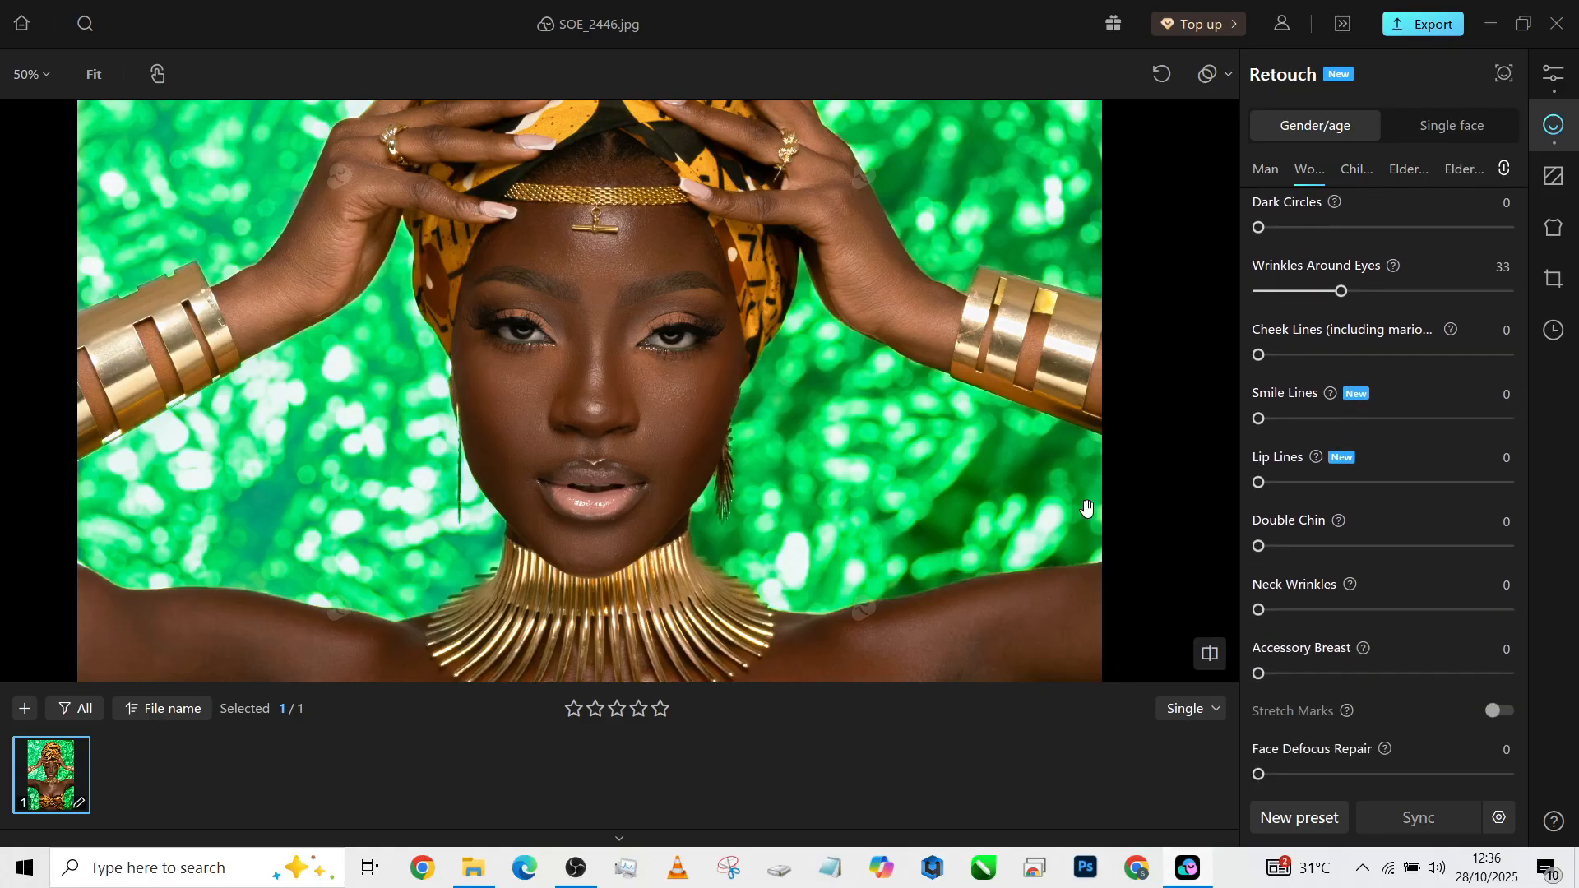
scroll(1086, 507, down, 2)
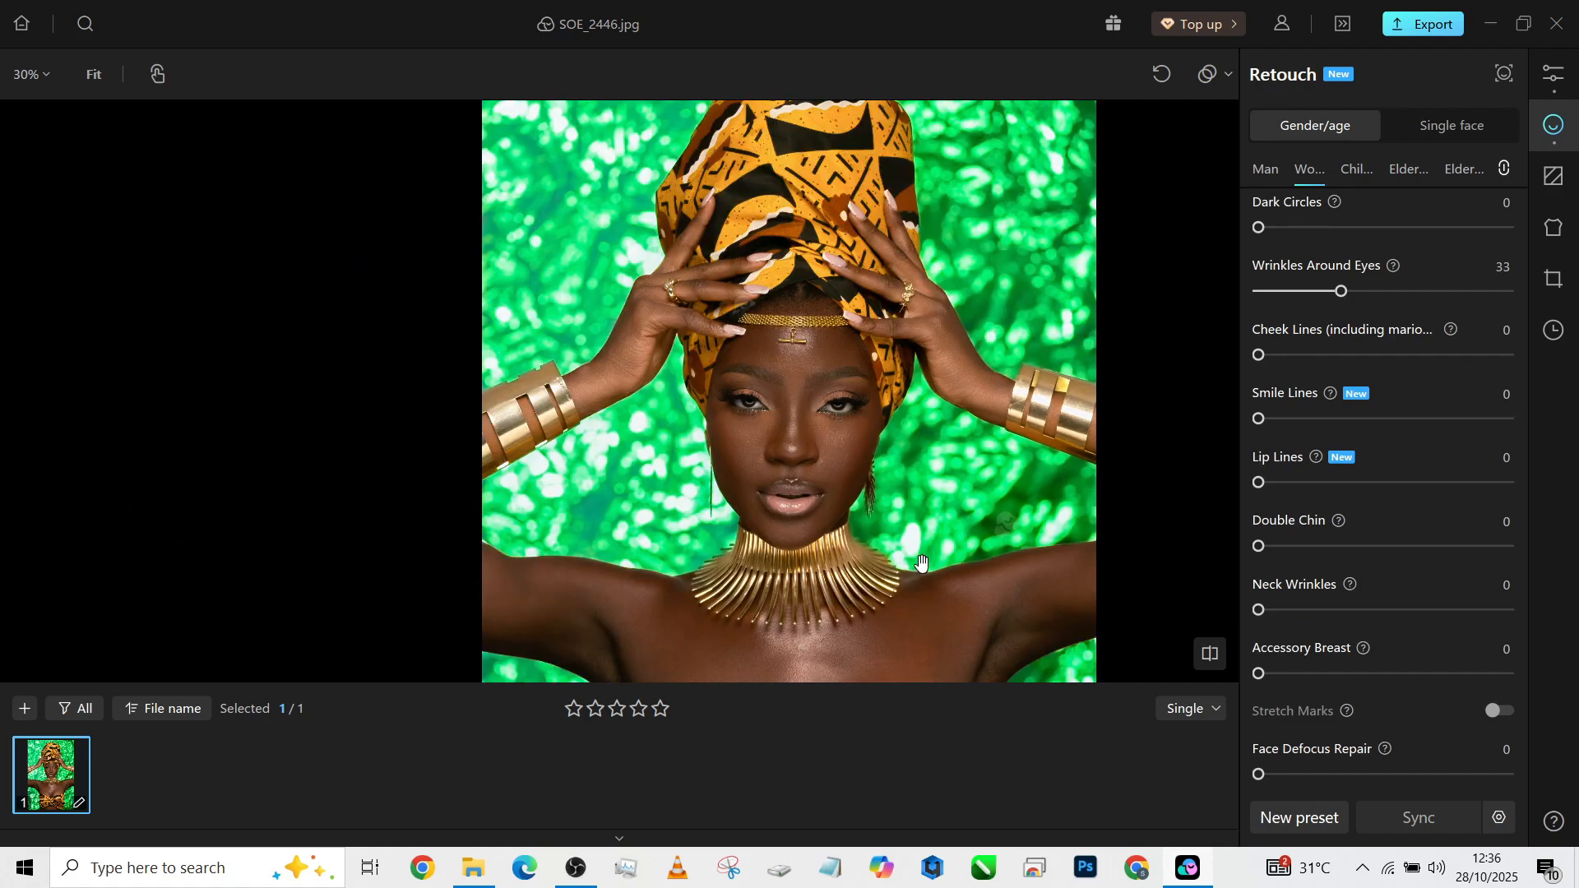
drag(921, 562, 833, 482)
scroll(834, 482, down, 1)
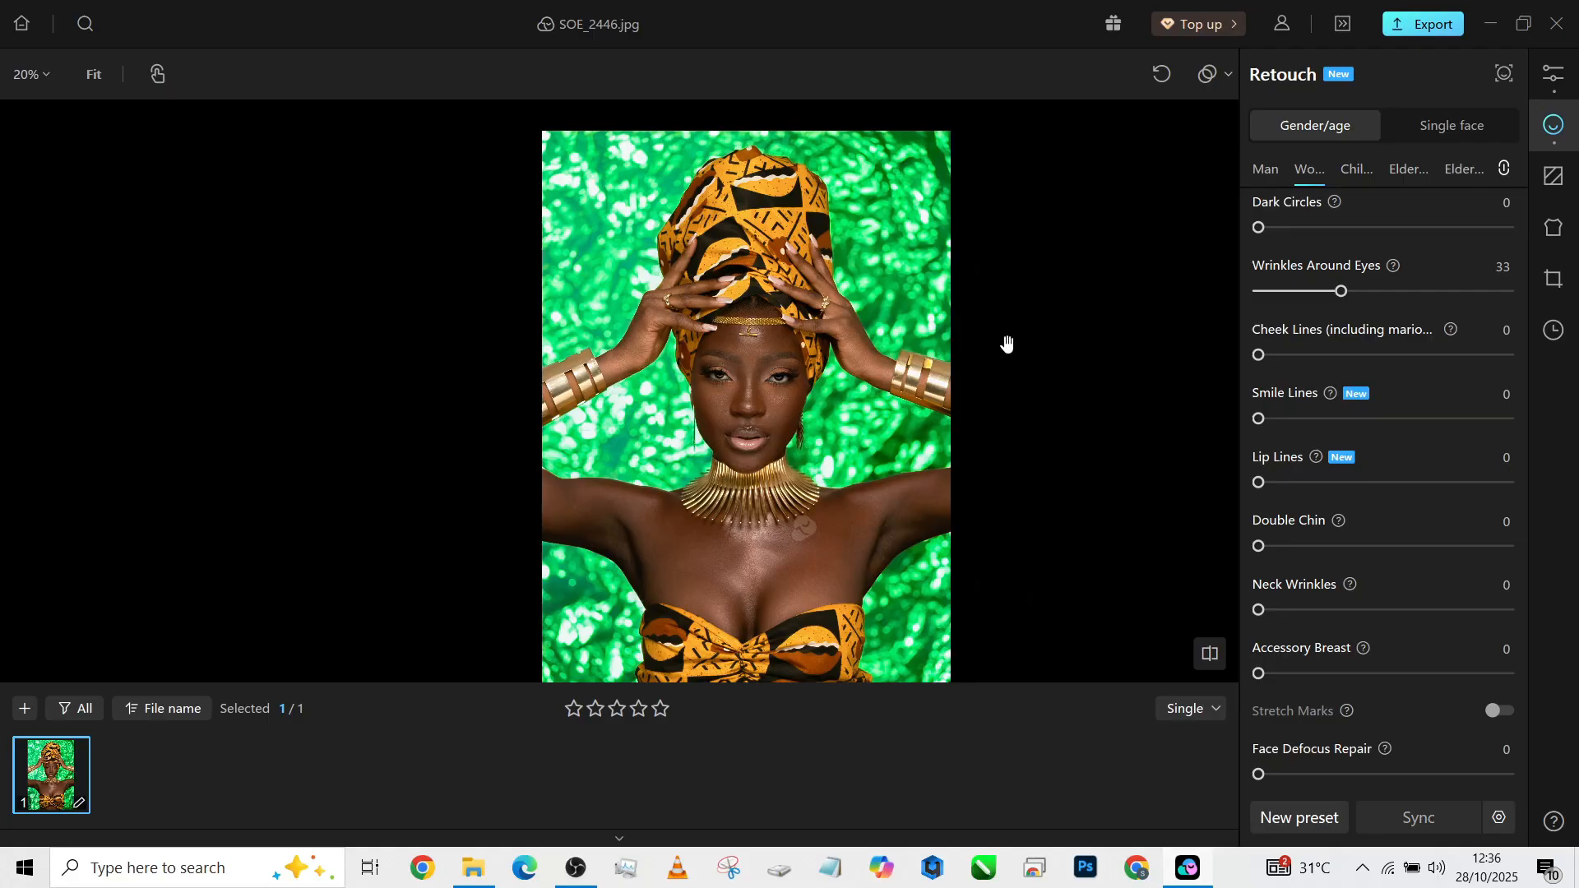
click(1566, 95)
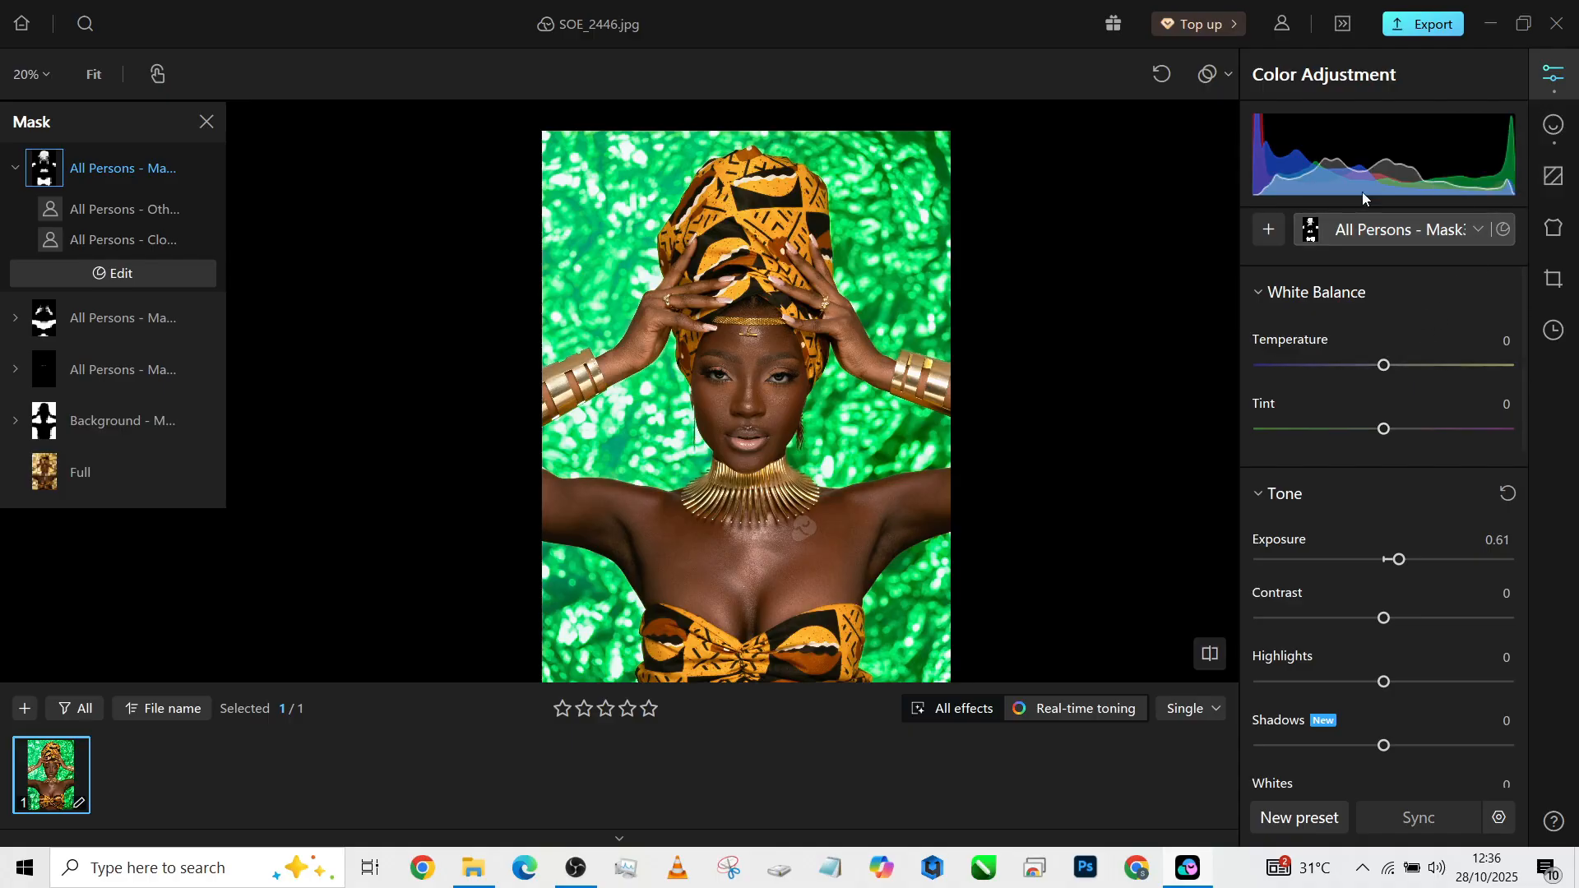
click(1274, 237)
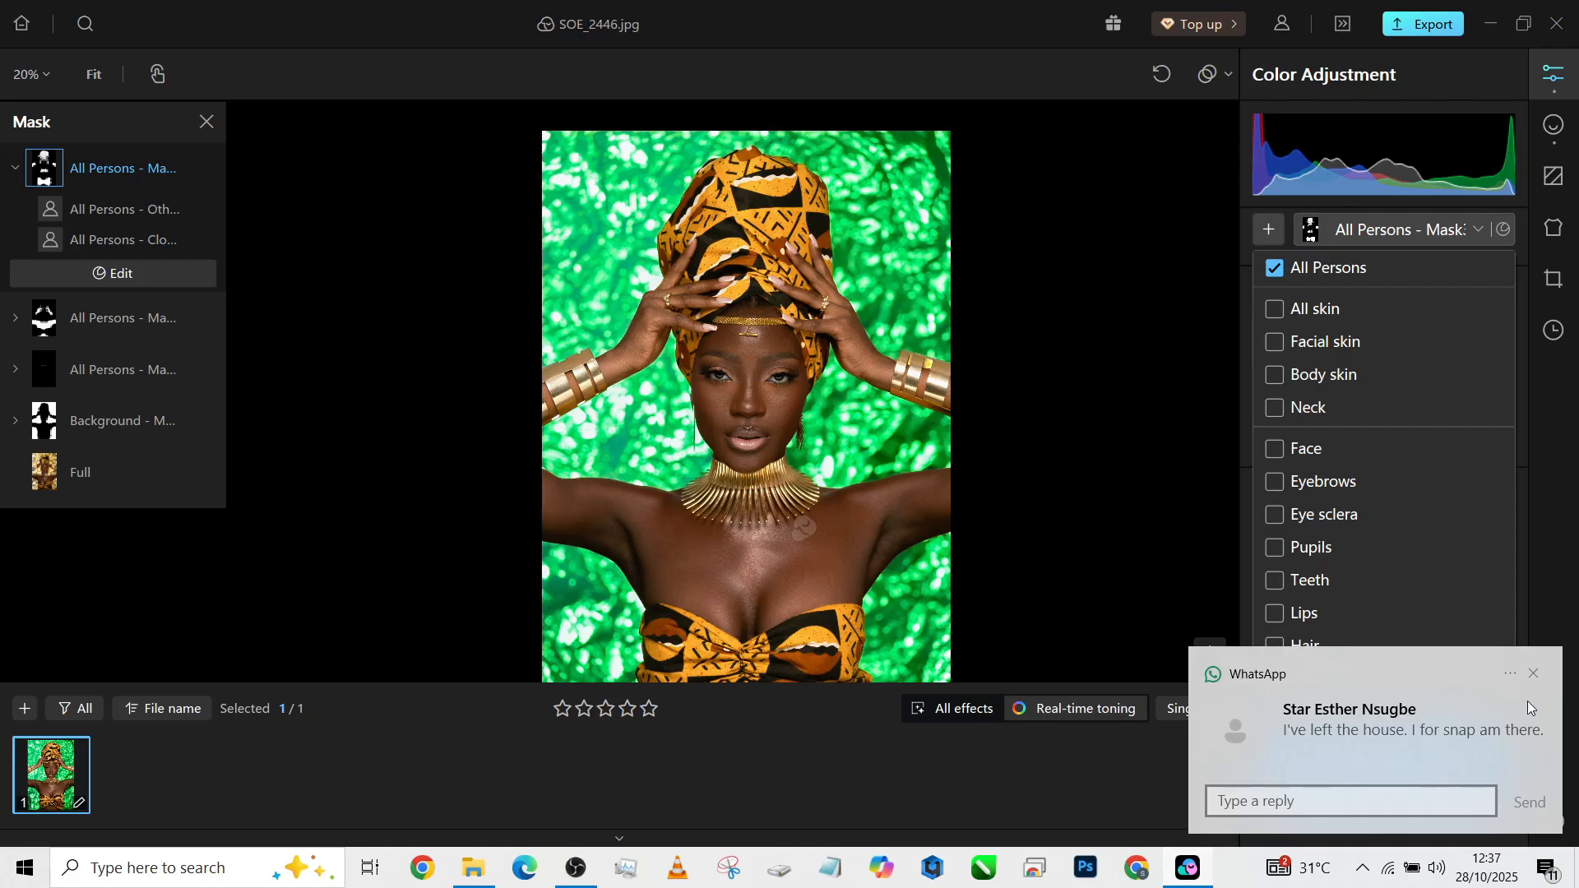
click(1533, 673)
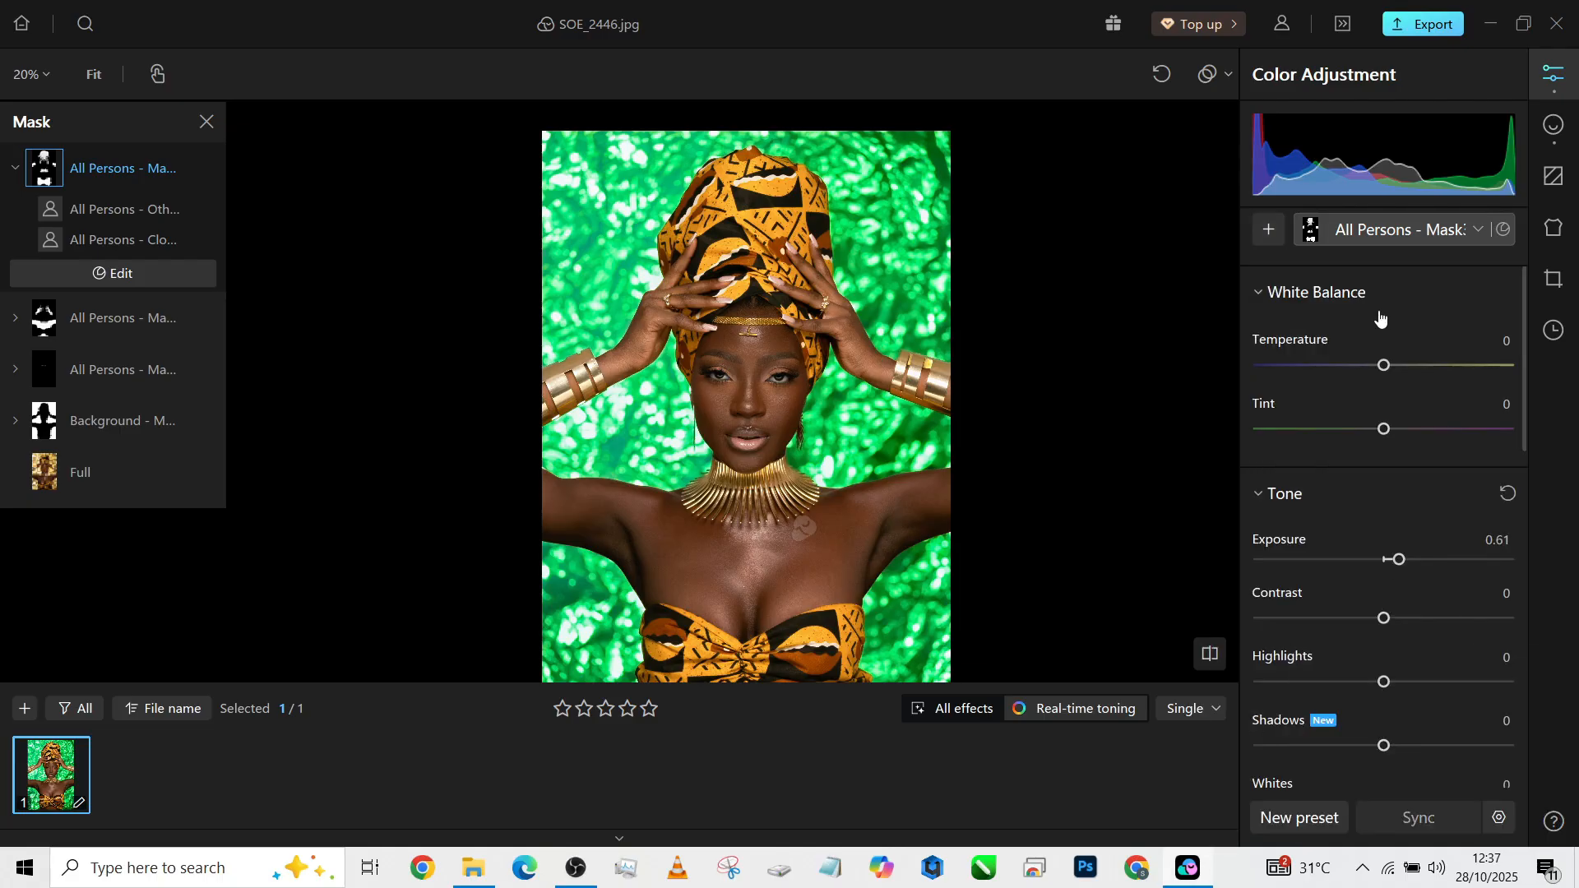
click(1270, 232)
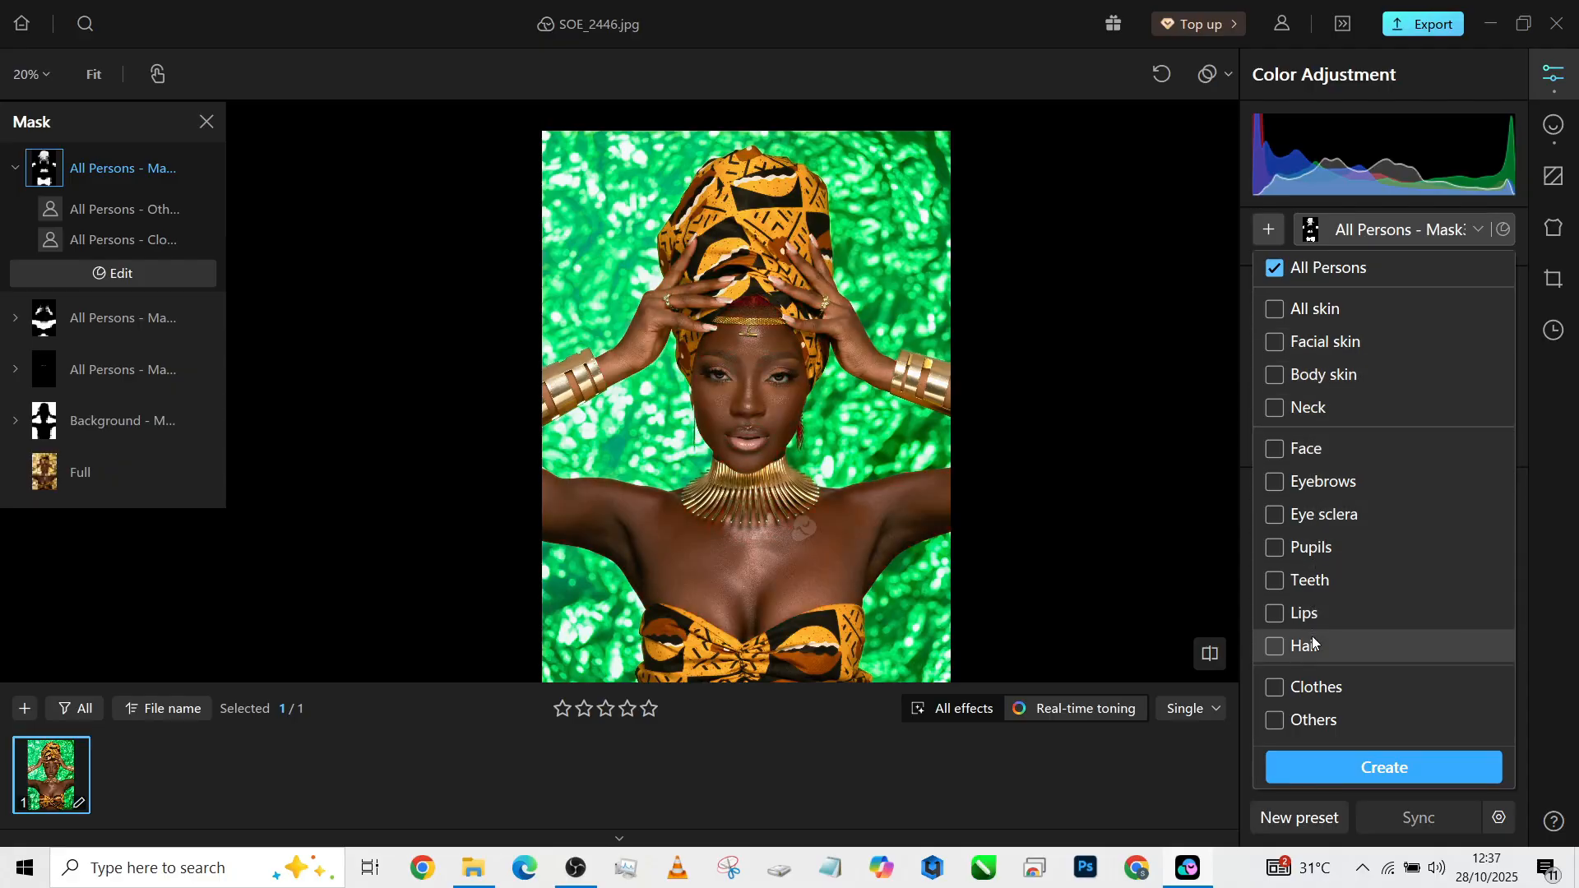
click(1339, 382)
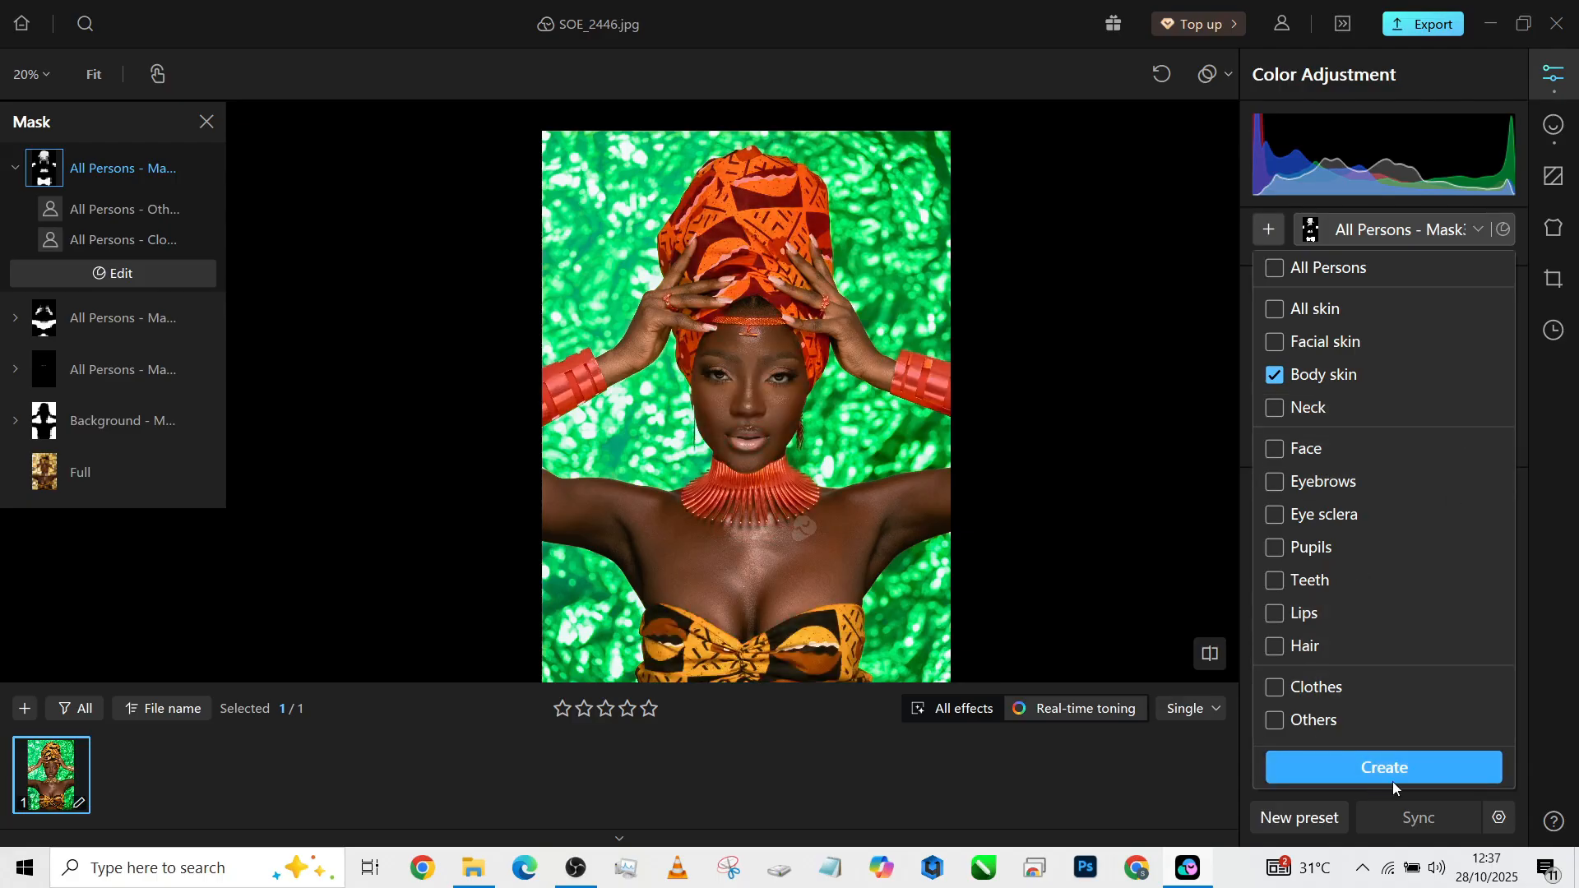
click(1178, 767)
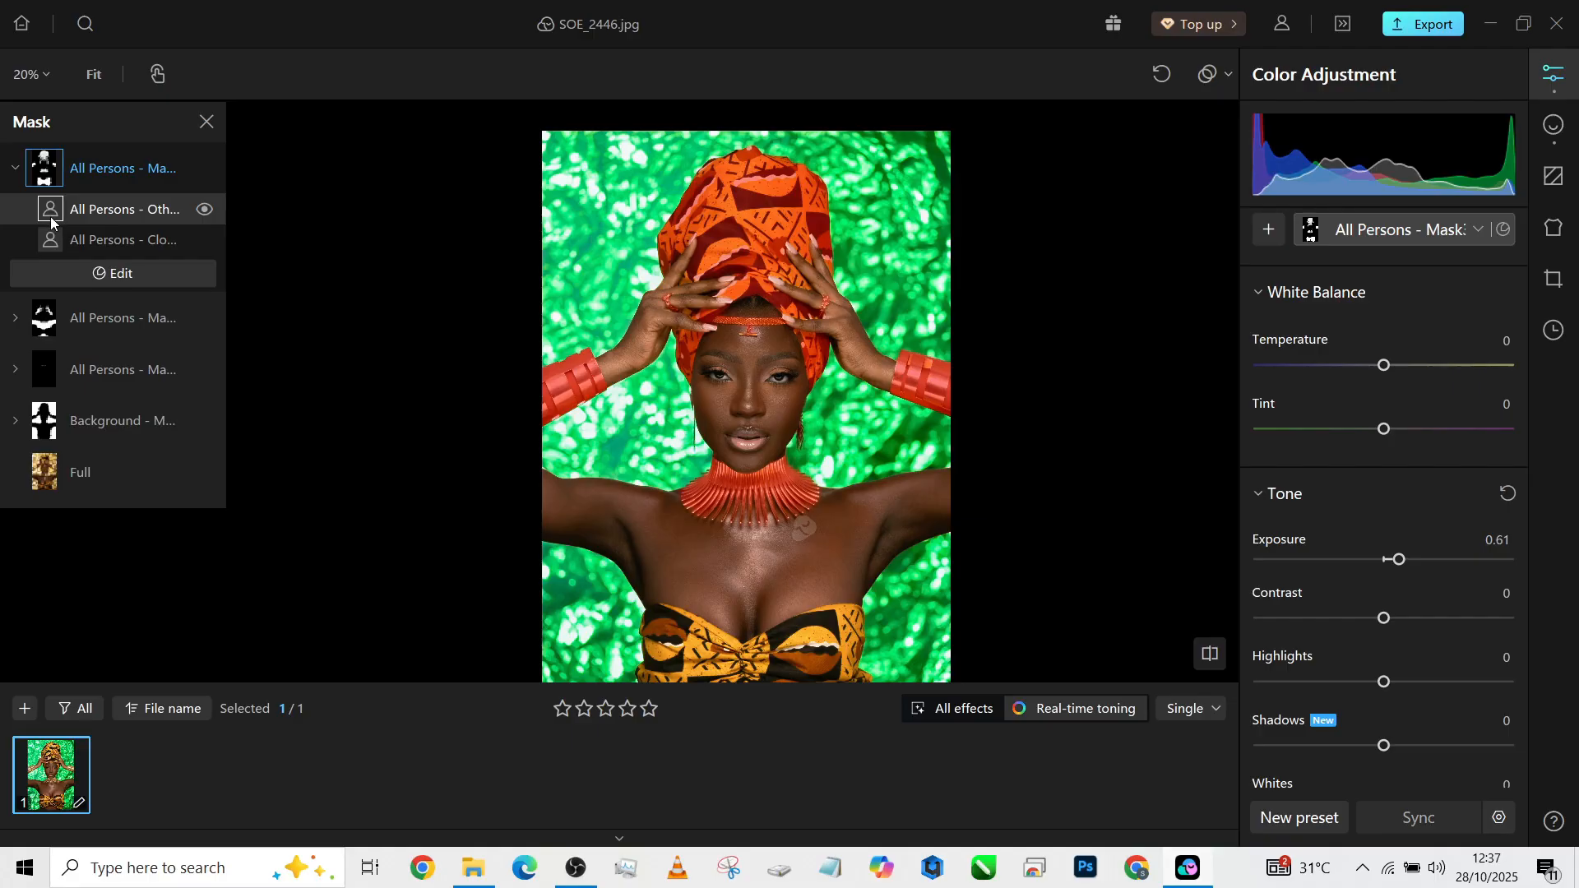
Select the existing body skin mask and set its highlights to -41 and its exposure to 0.16
click(48, 304)
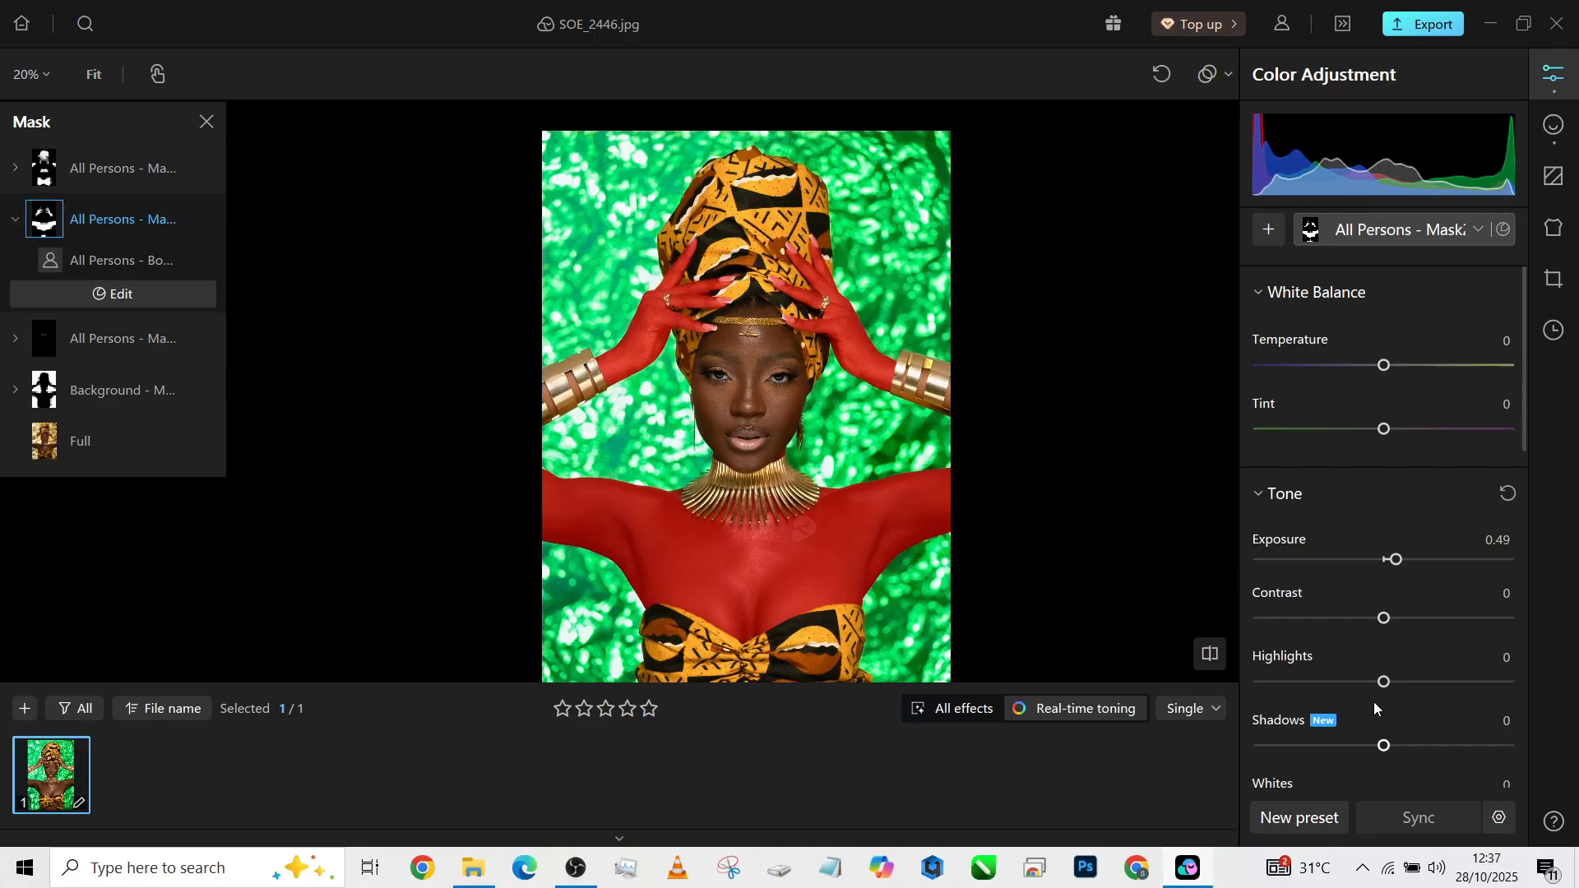
drag(1360, 683, 1332, 680)
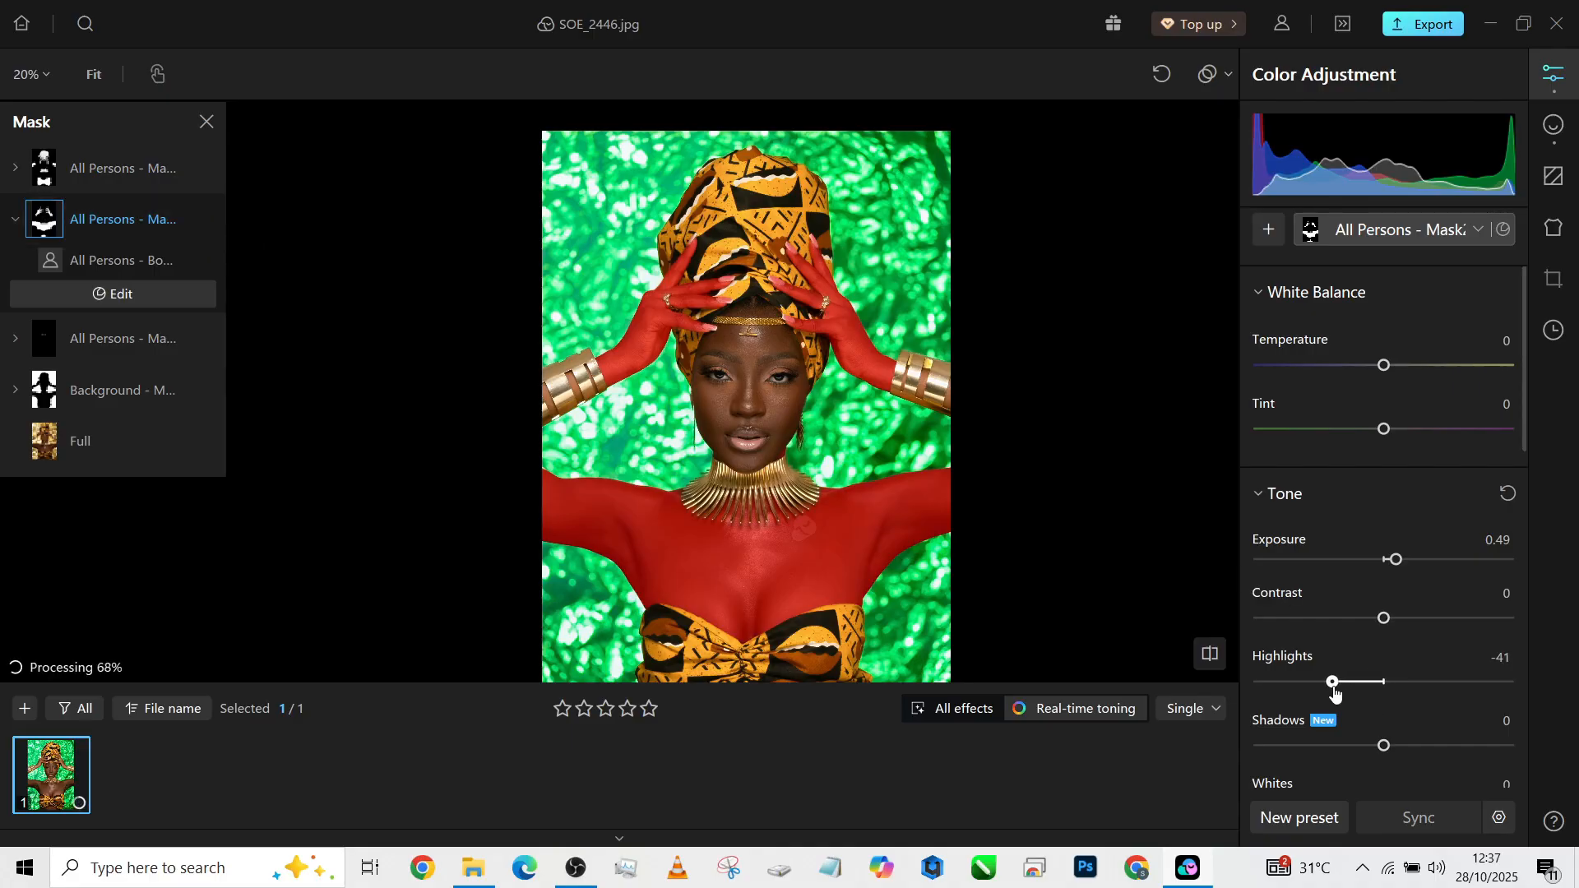
double_click(1395, 560)
drag(1396, 560, 1400, 560)
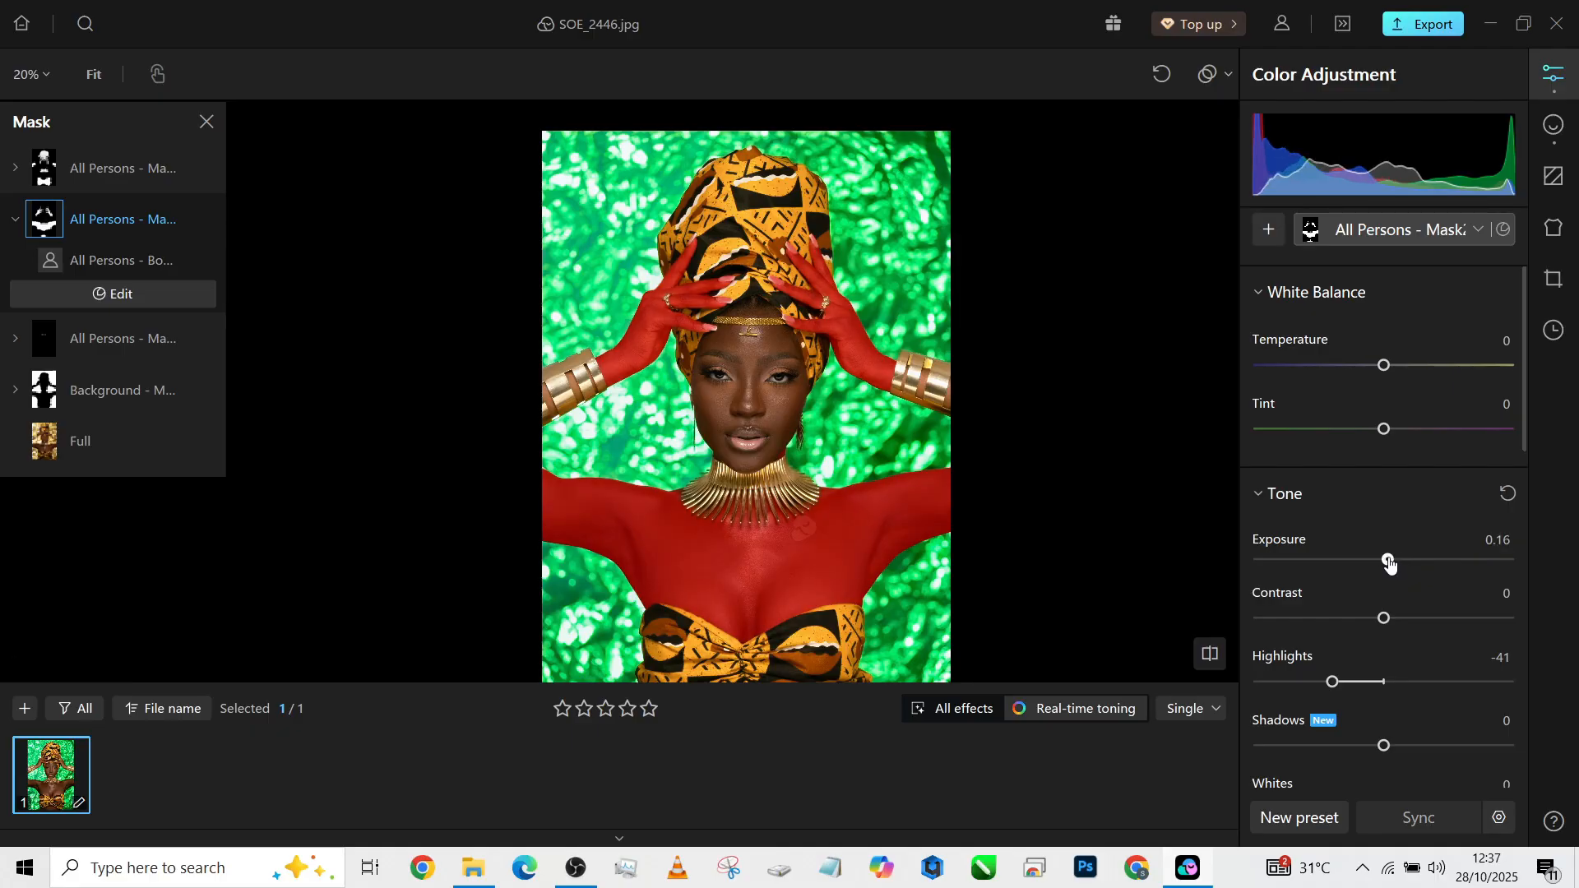
In the woman skin retouch settings, set Frequency Separation (Face) to 100 and compare the face before and after
click(1554, 127)
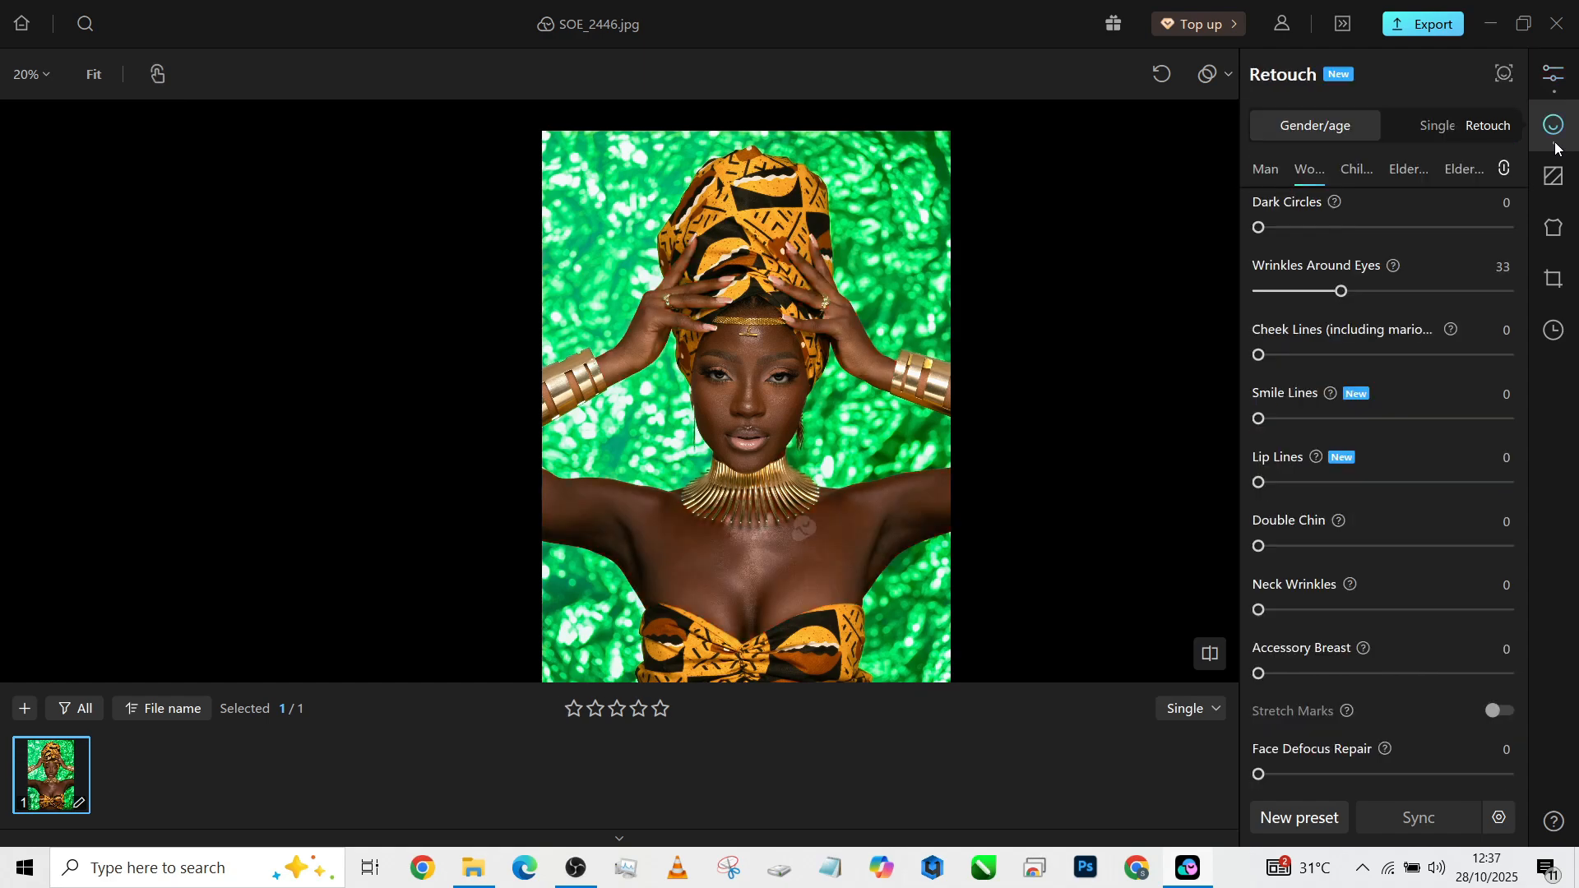
scroll(914, 421, up, 2)
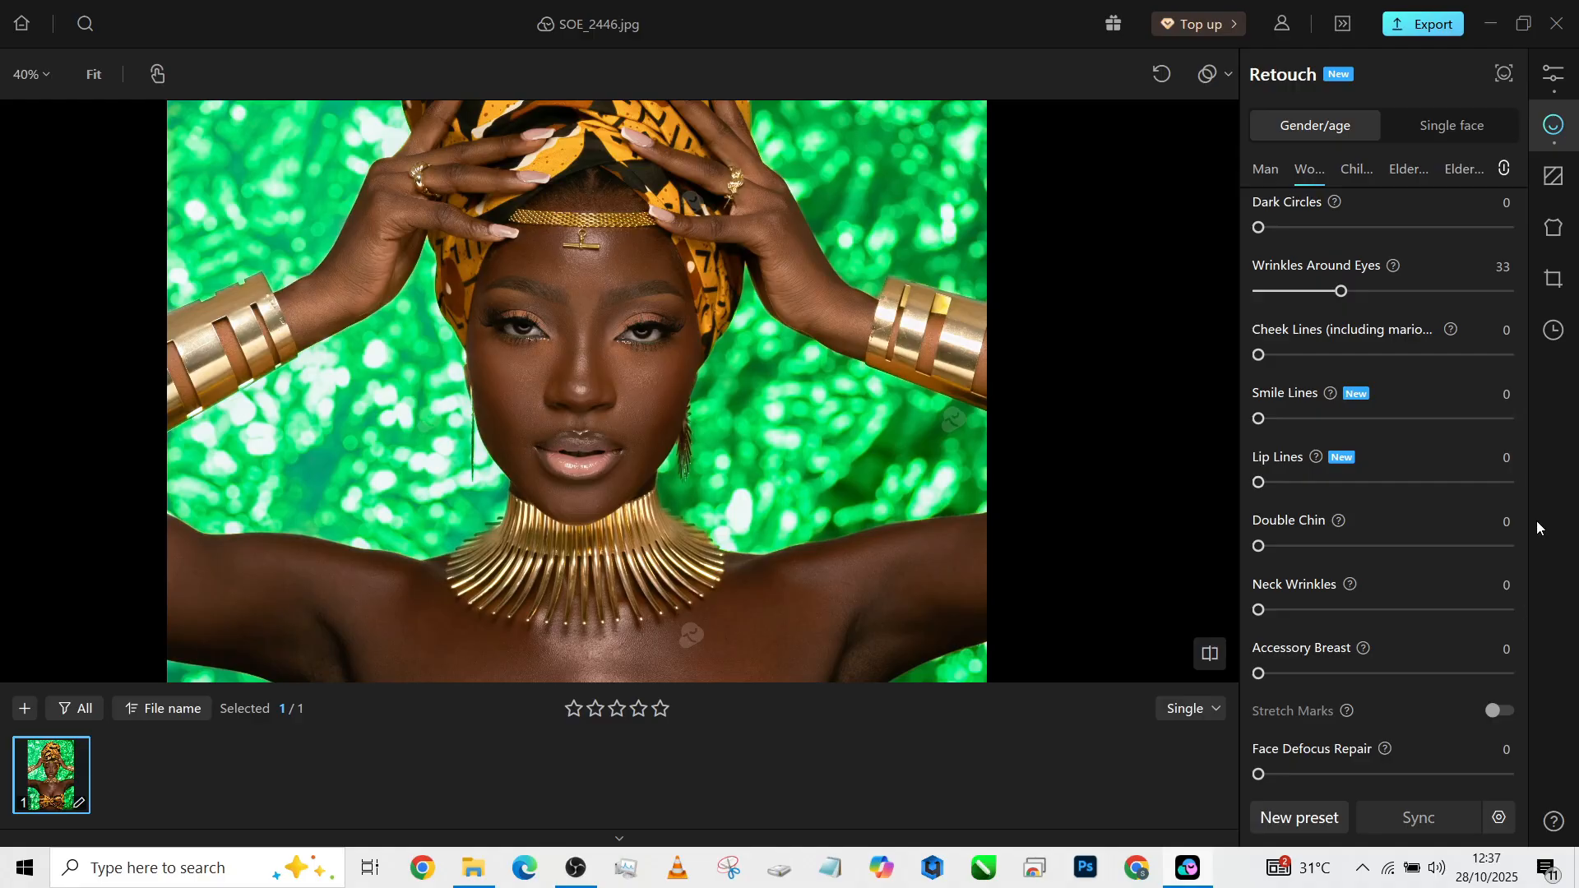
drag(1524, 529, 1526, 641)
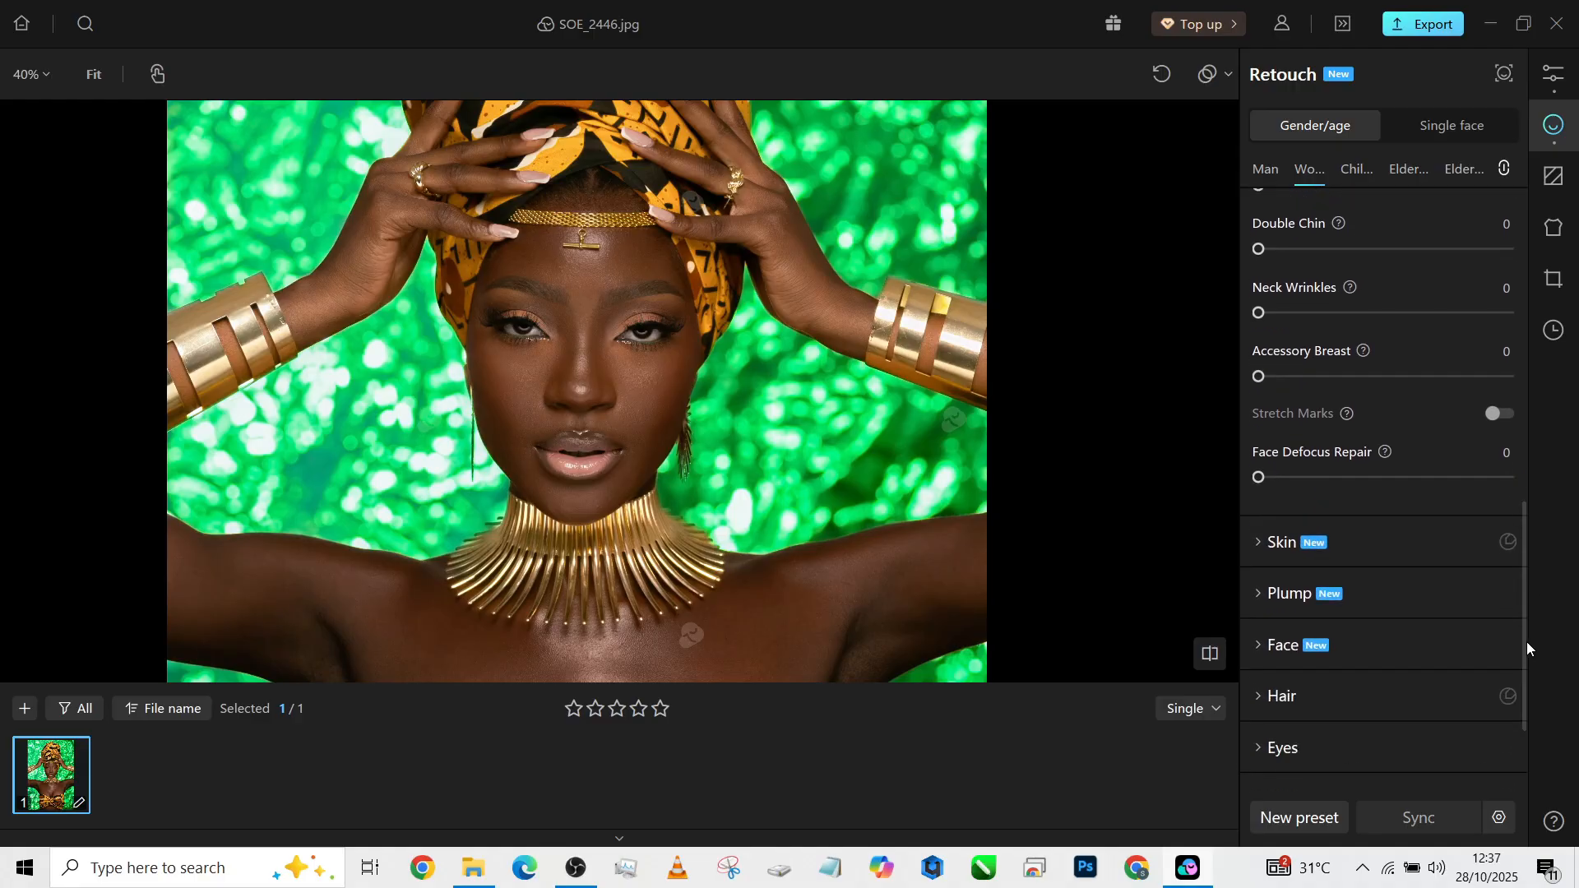
click(1429, 542)
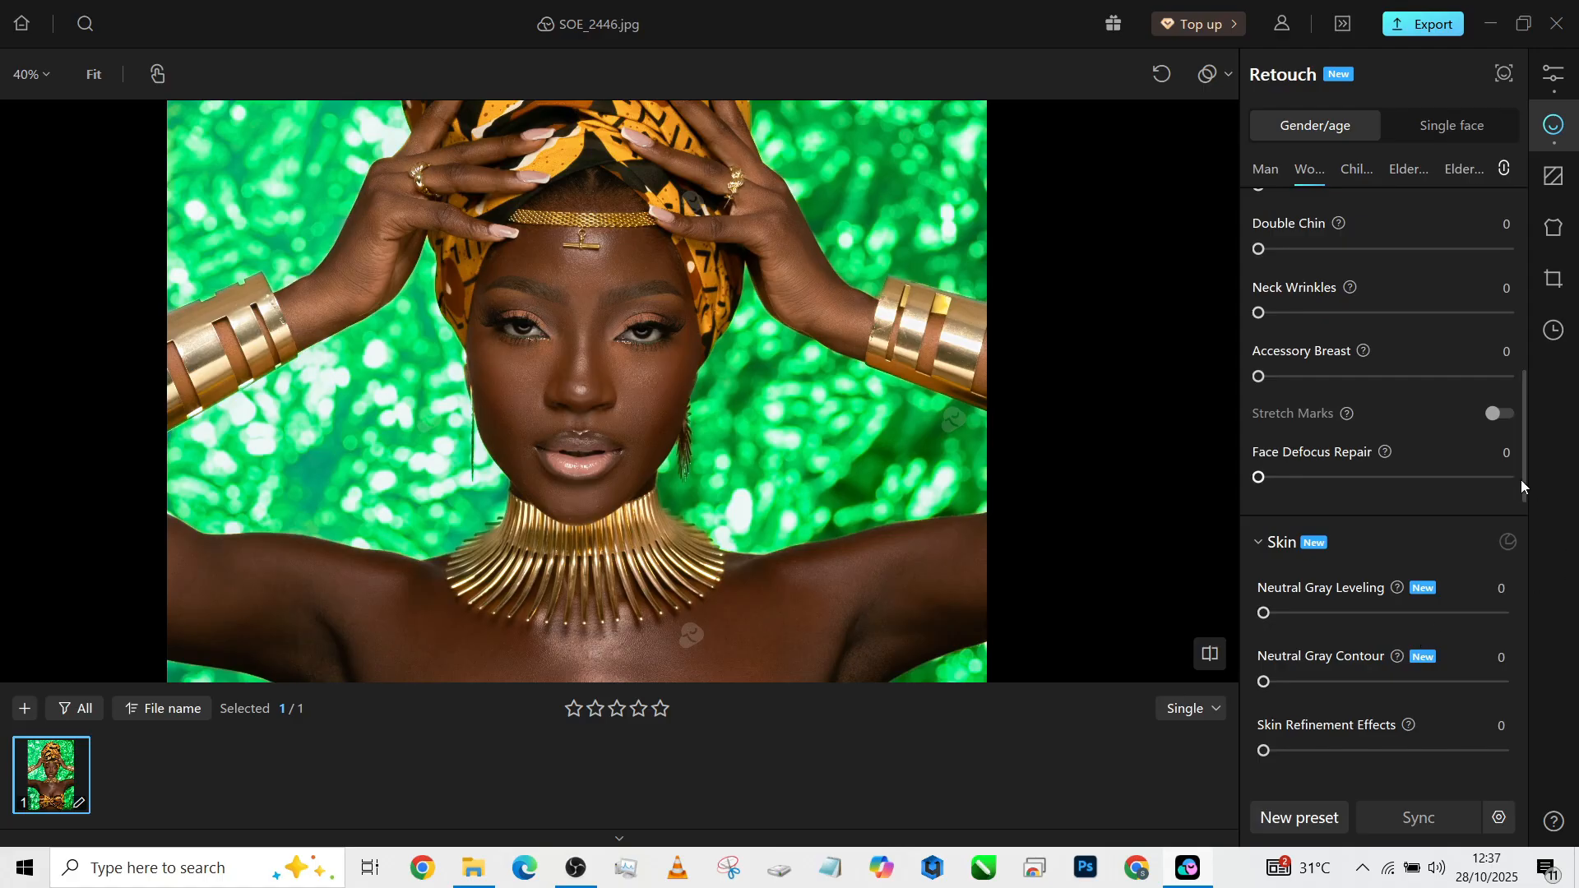
drag(1521, 481, 1526, 571)
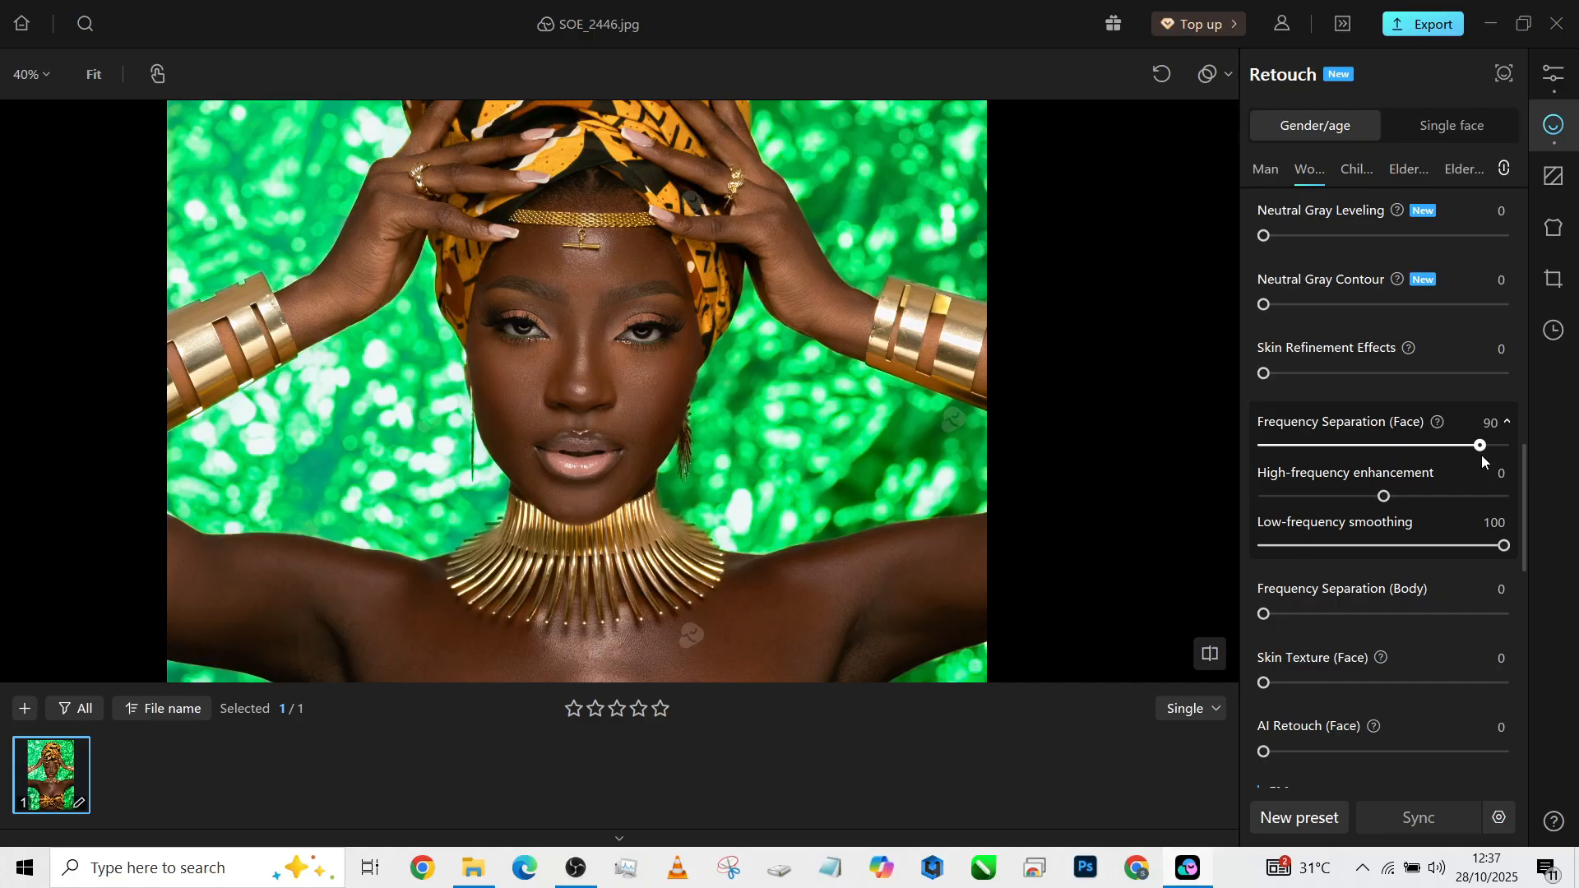
drag(1481, 456, 1527, 472)
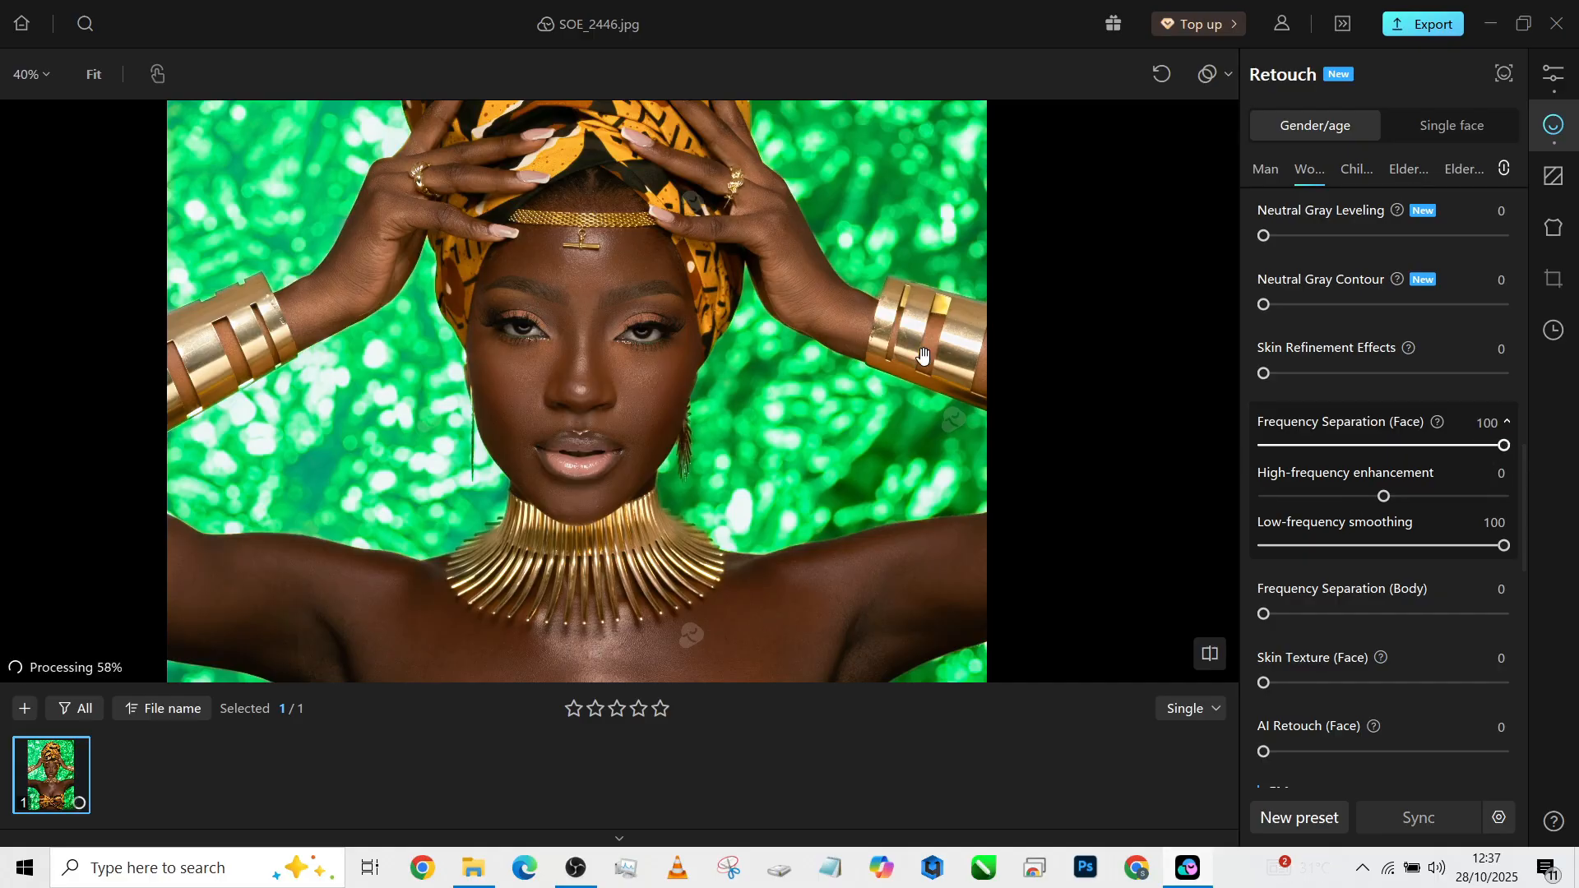
scroll(923, 355, up, 1)
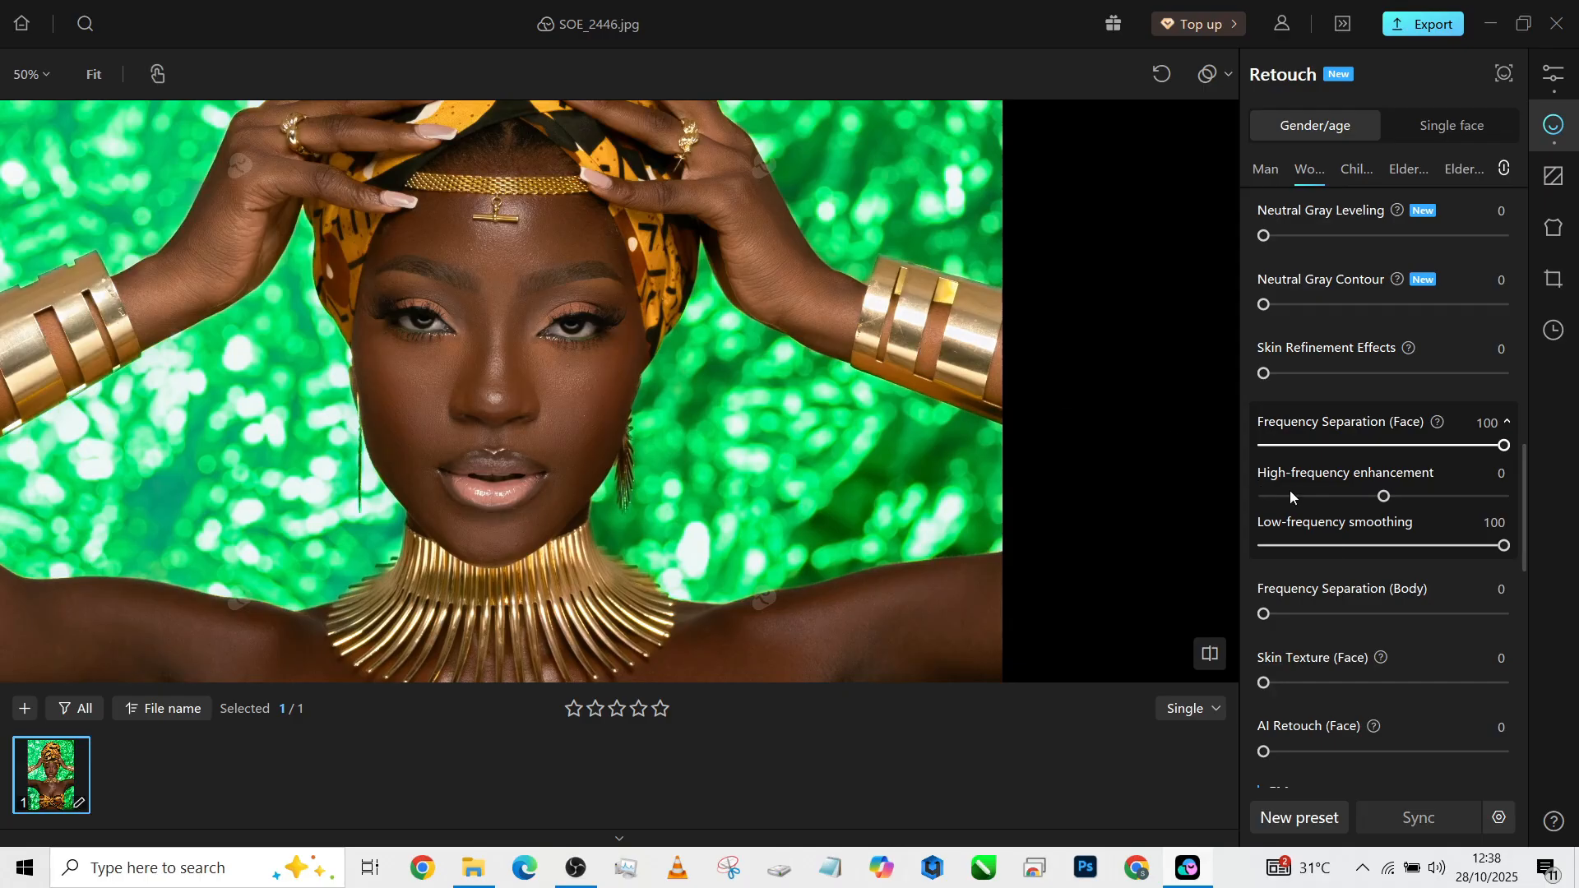
key(backslash)
key(backslash)
Set the skin's Neutral Gray Leveling to 100 and the face's High-frequency enhancement to 17
drag(1463, 237, 1523, 235)
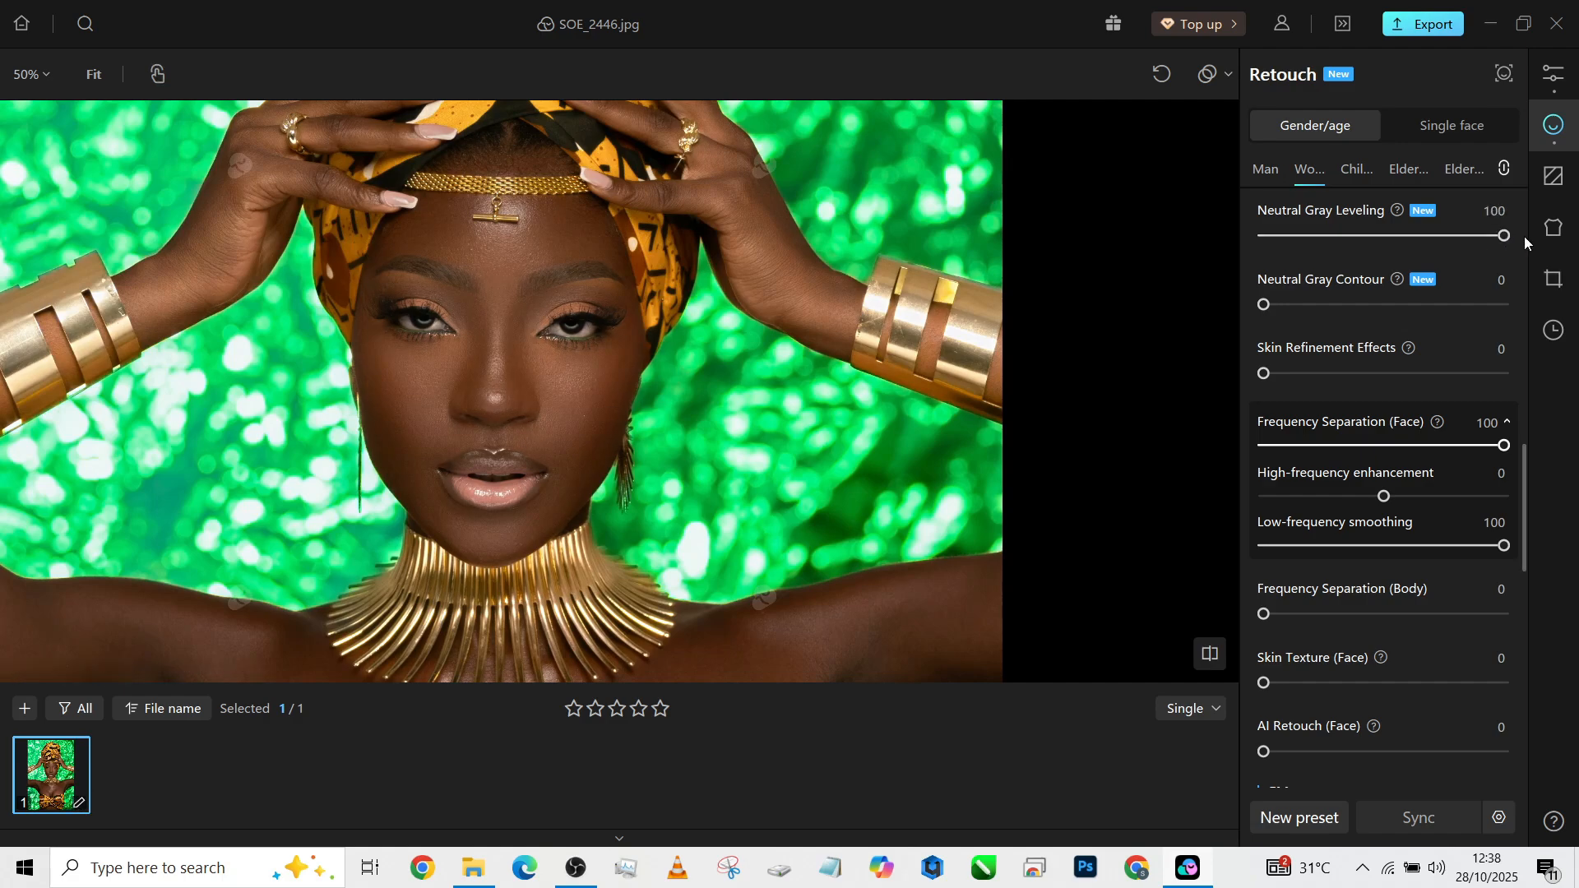
key(ctrl+equal)
key(ctrl+equal)
key(ctrl+equal)
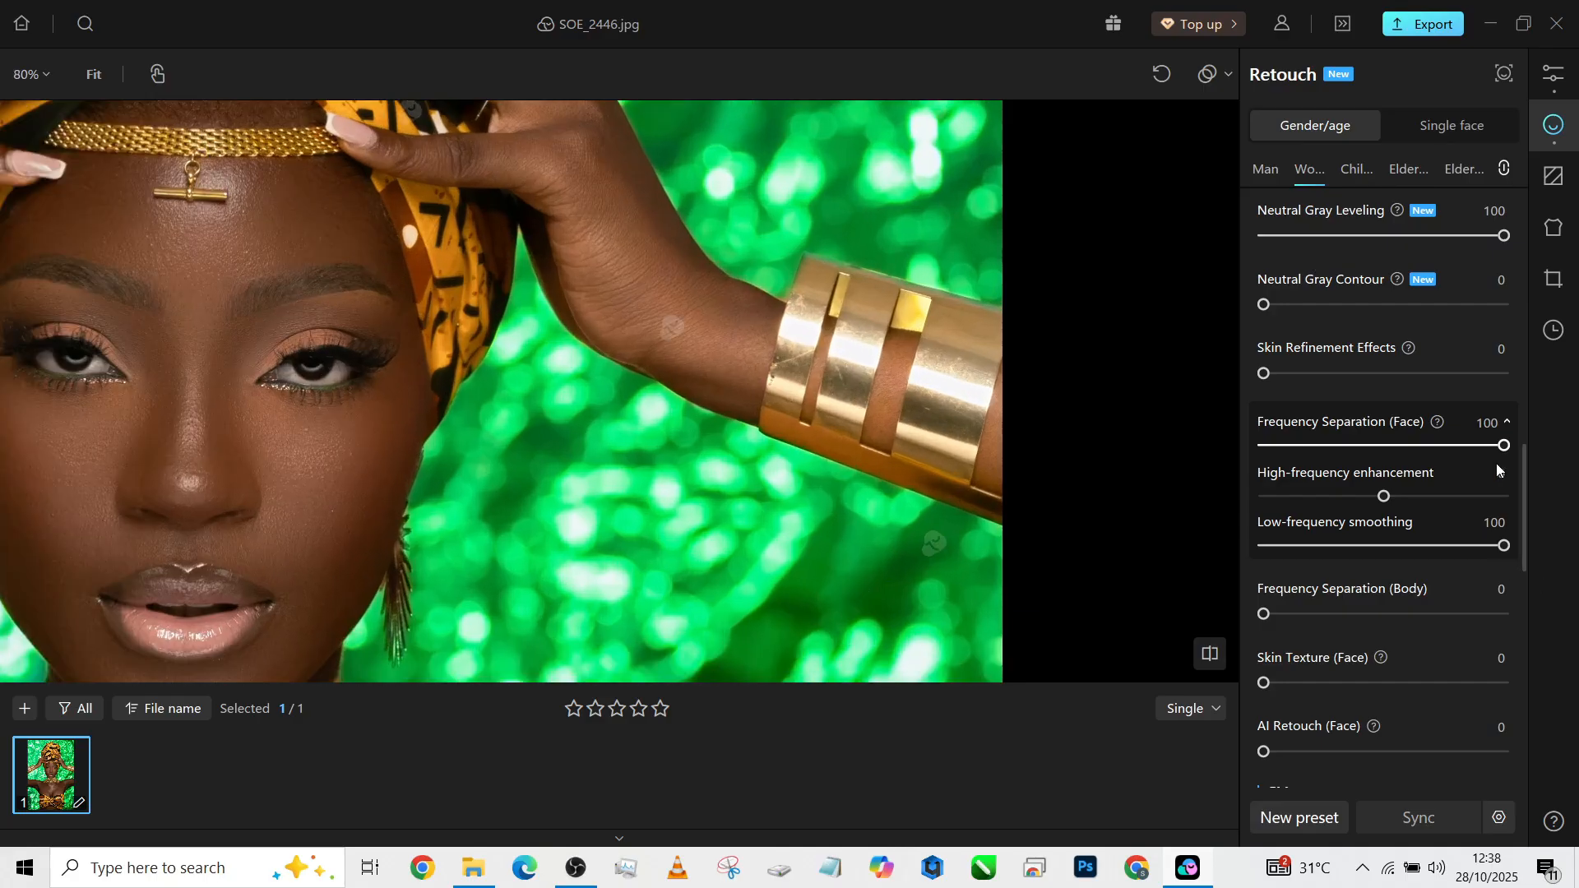
drag(1390, 497, 1404, 497)
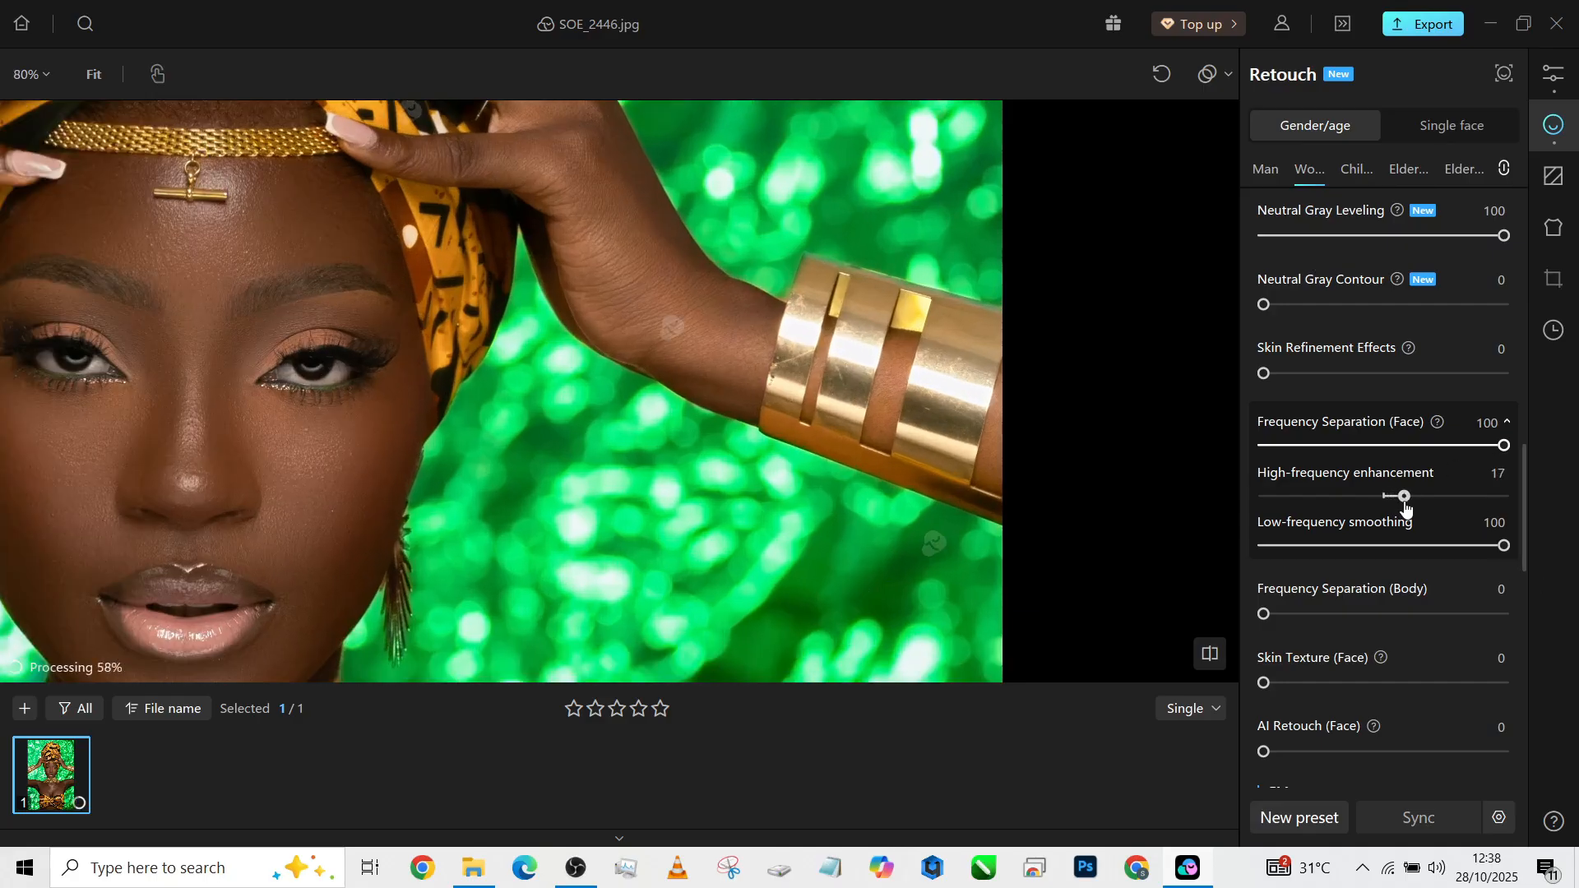
Set the skin's Neutral Gray Contour to 100 and Skin Refinement Effects to 29
click(1318, 305)
drag(1321, 305, 1507, 306)
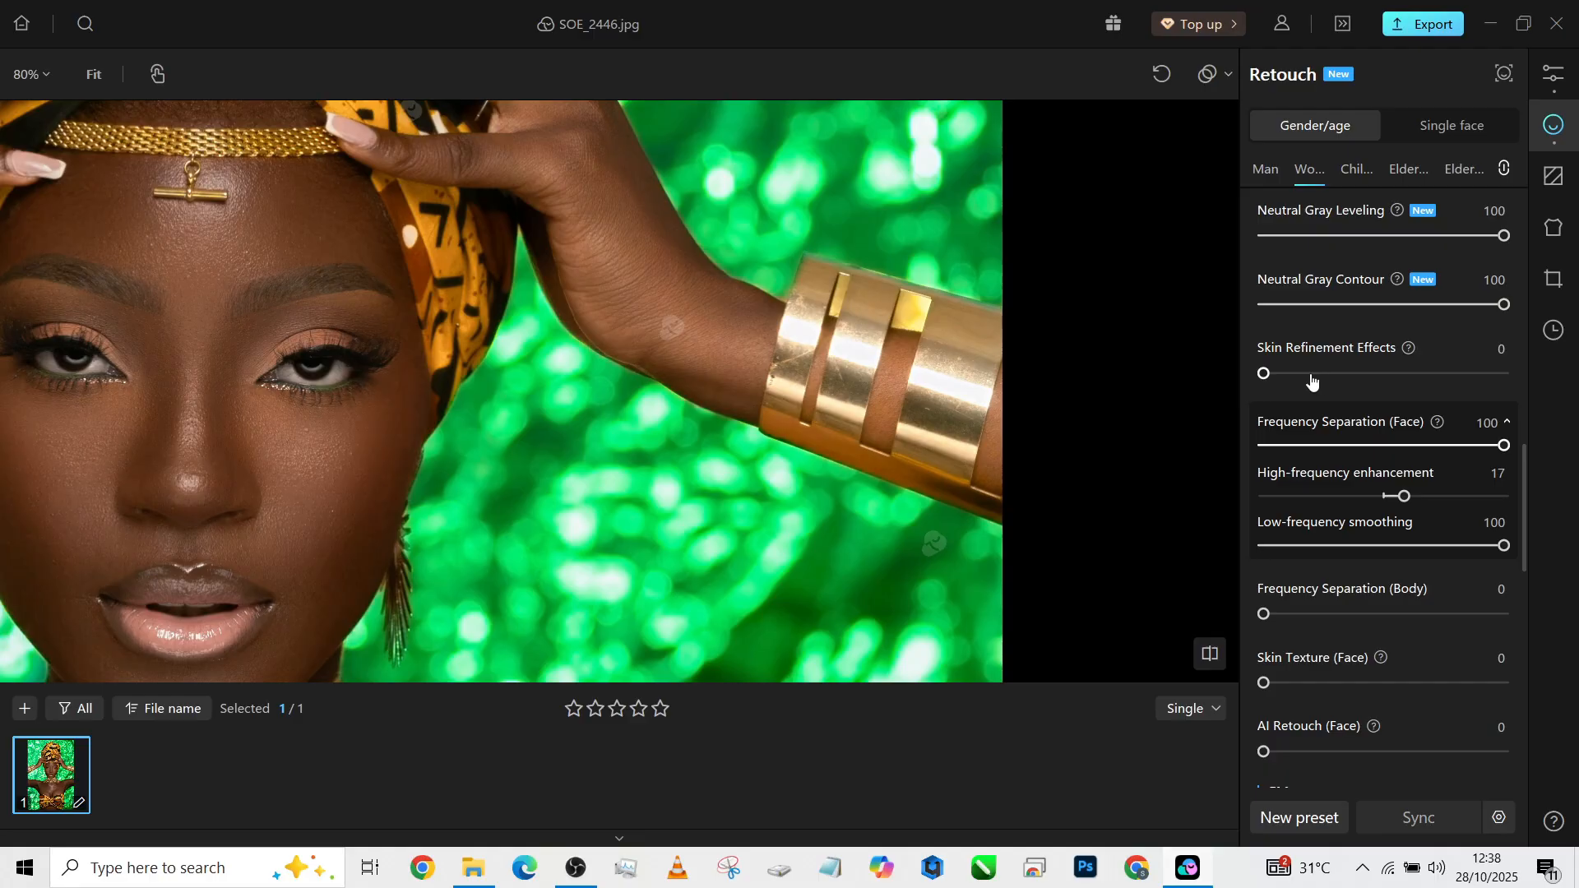
drag(1315, 377, 1333, 374)
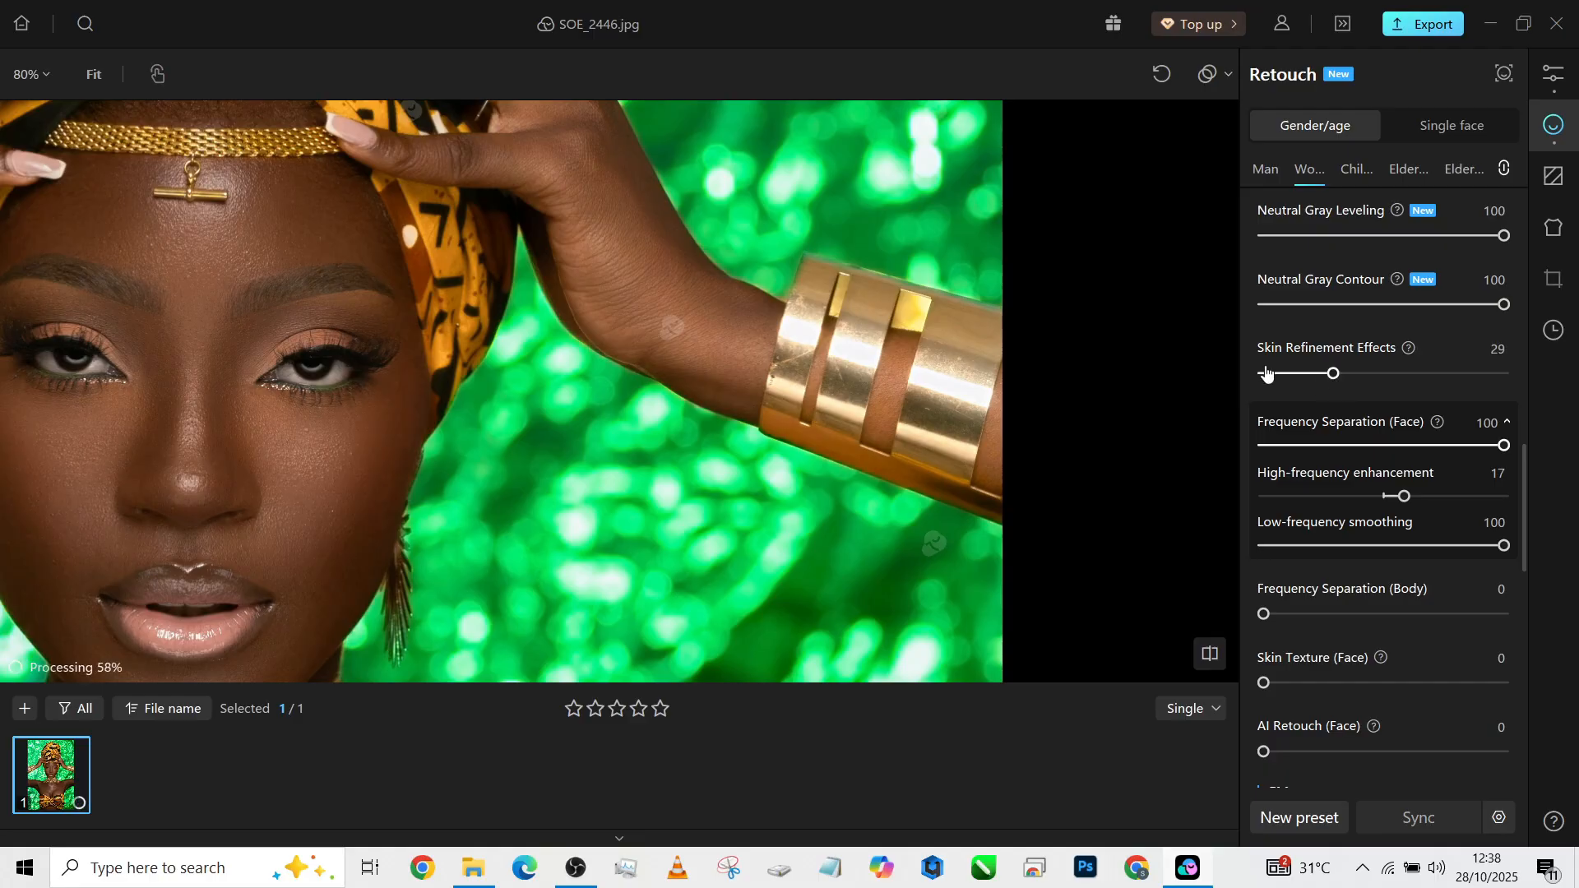
Set Frequency Separation (Body) to 100 and inspect the chest, arms and whole portrait
scroll(1213, 356, down, 4)
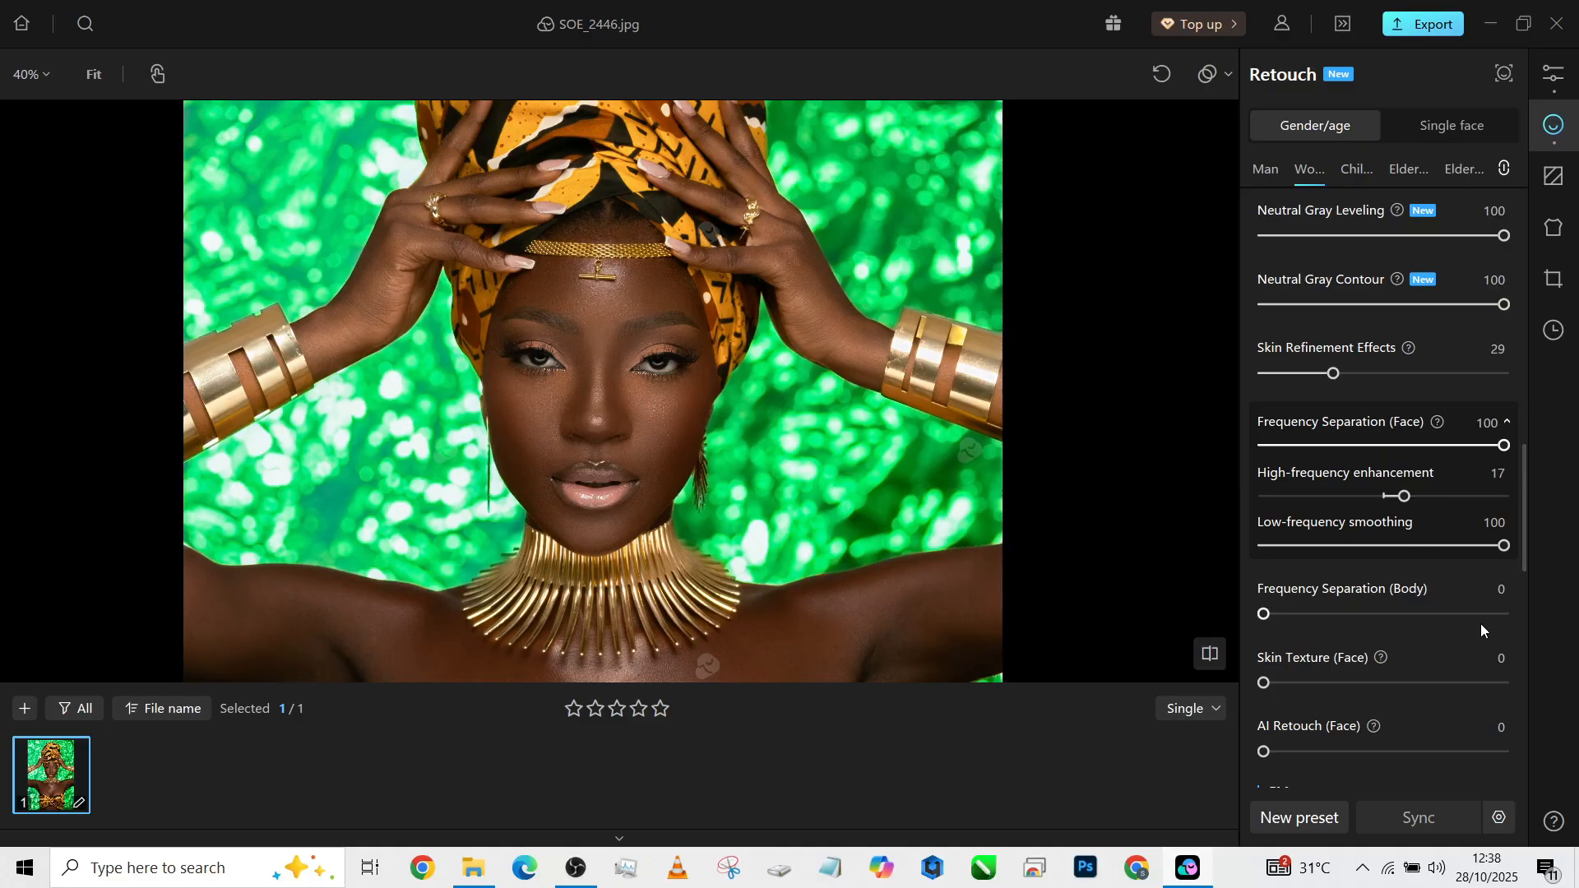
drag(951, 469, 916, 254)
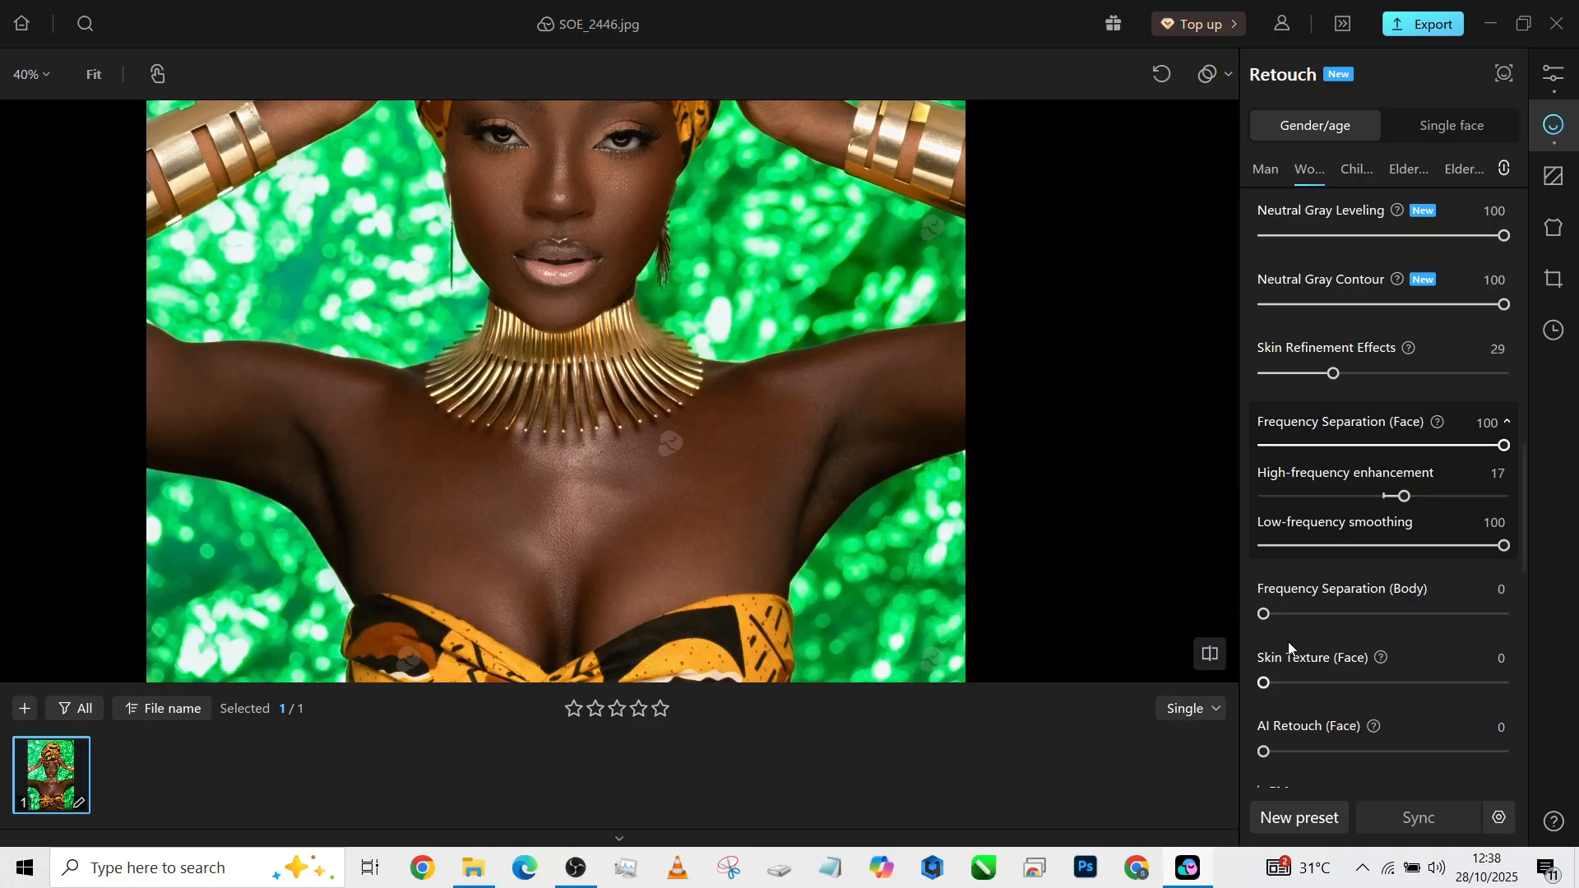
drag(1395, 615, 1536, 617)
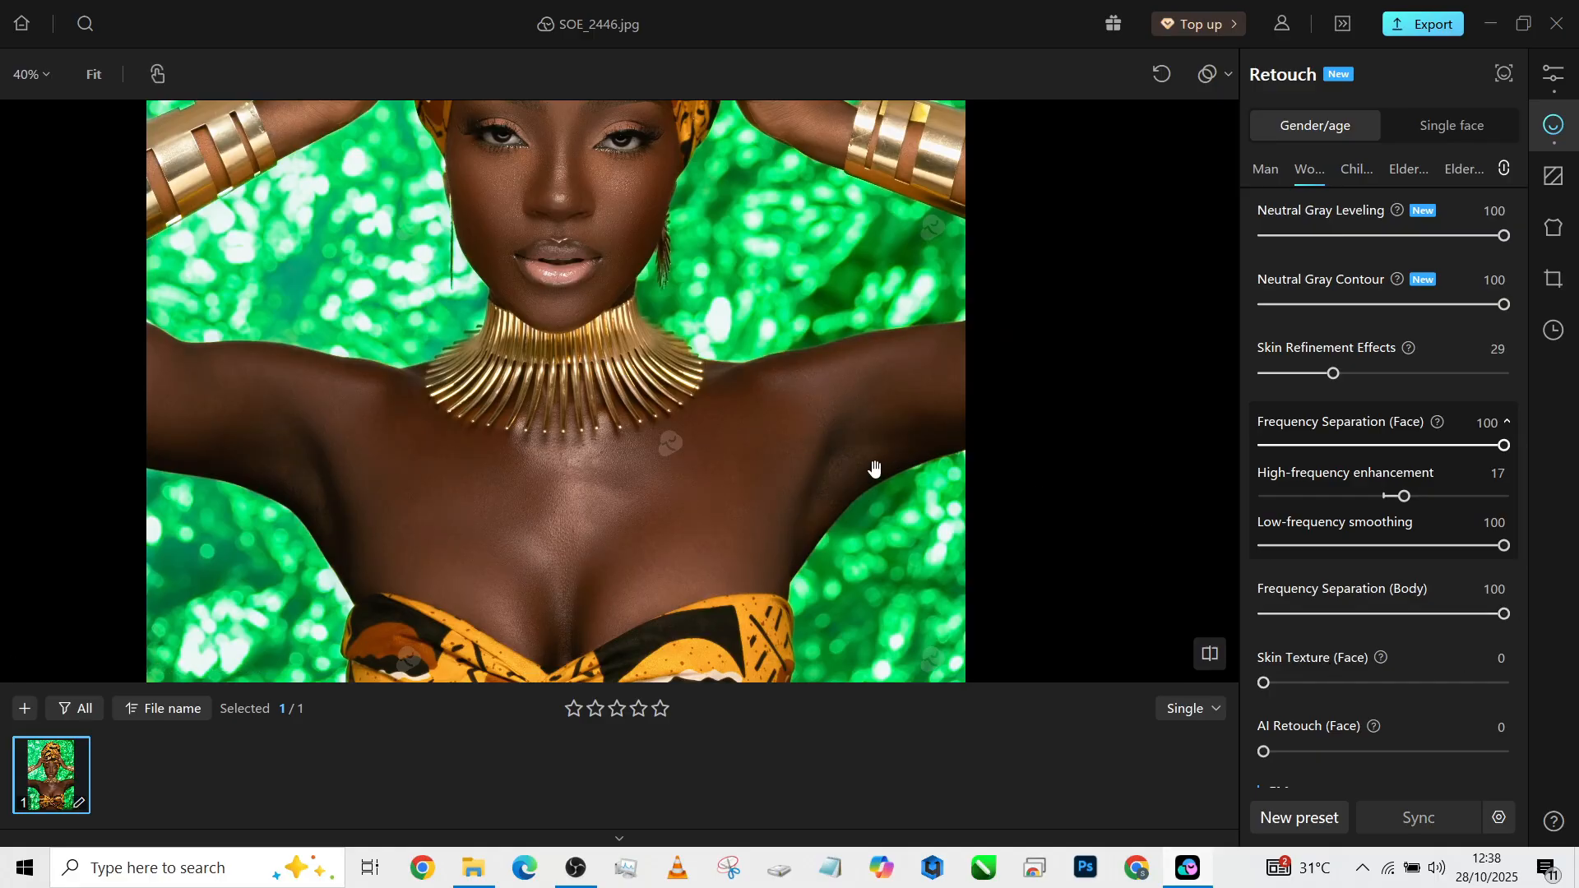
drag(874, 468, 885, 553)
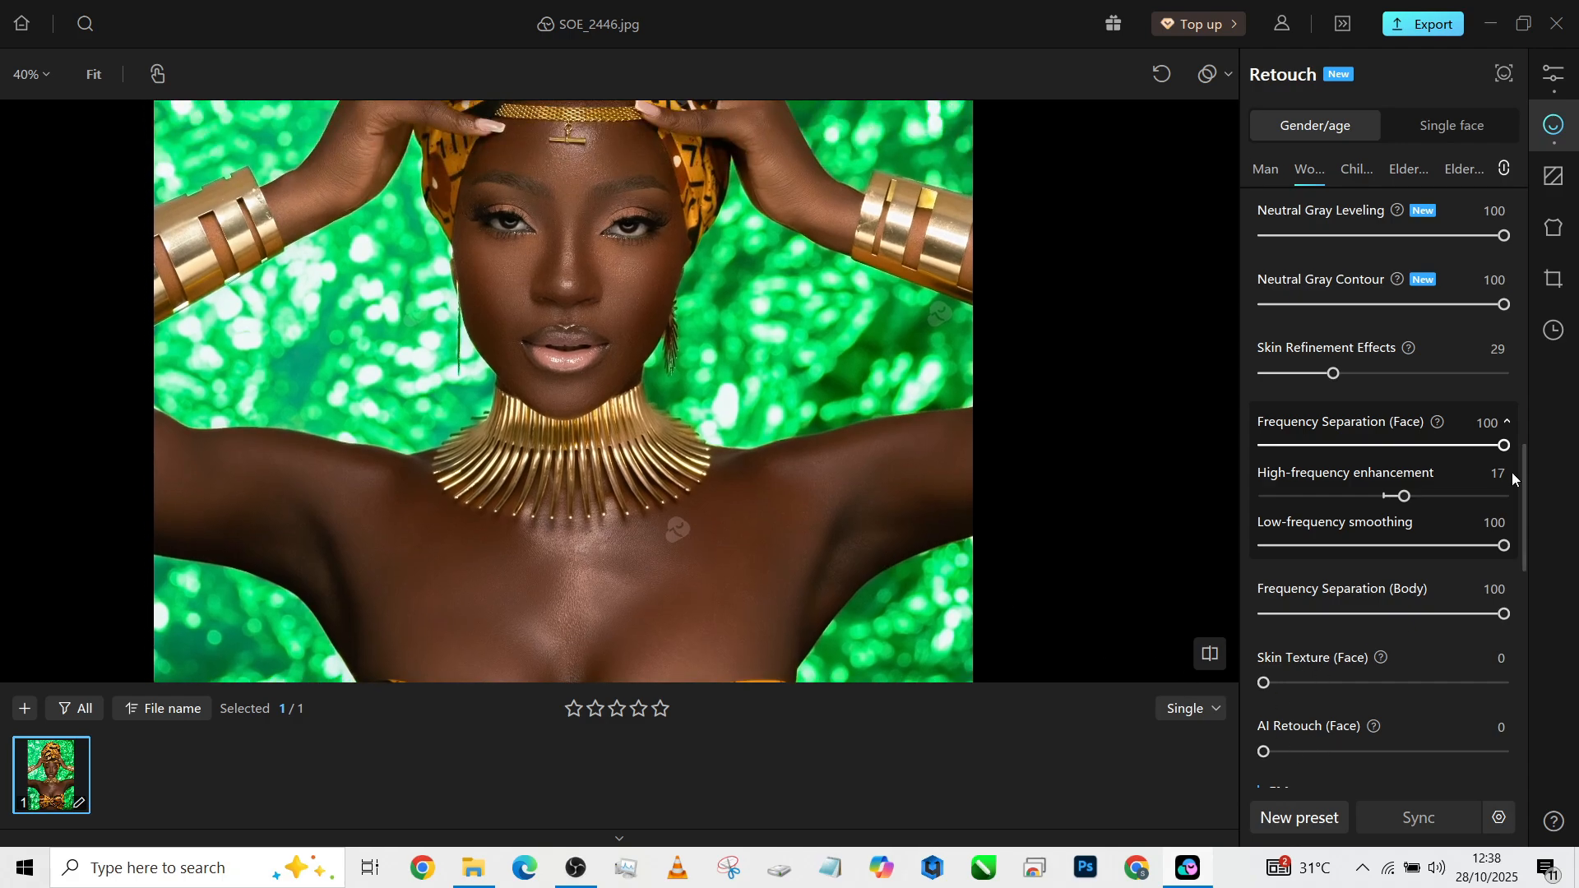
scroll(1051, 353, down, 2)
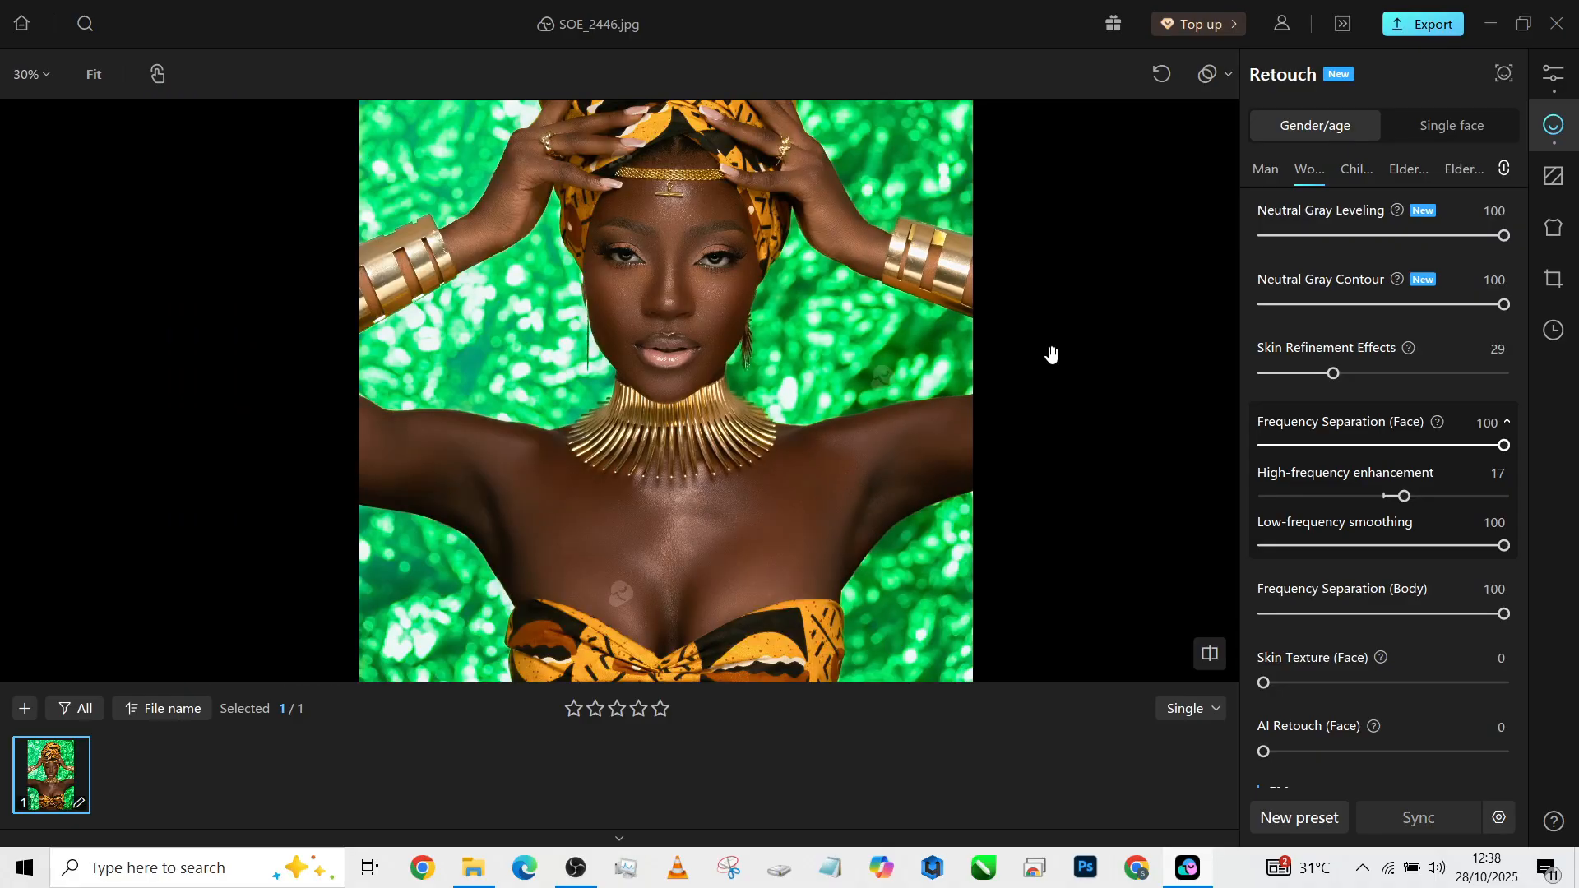
drag(705, 363, 633, 329)
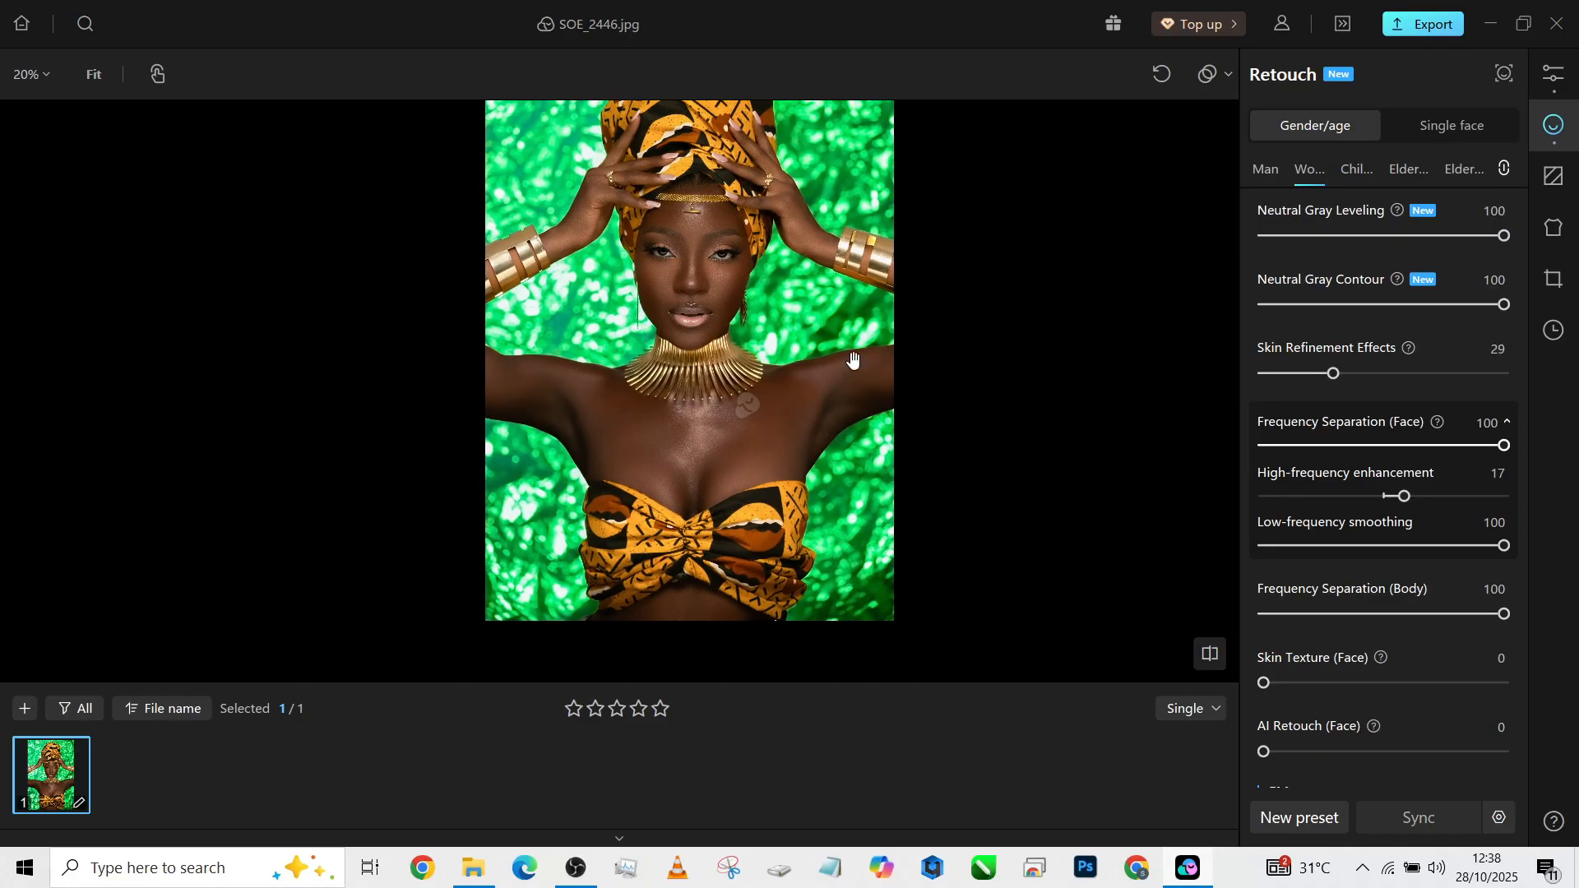
drag(805, 372, 776, 417)
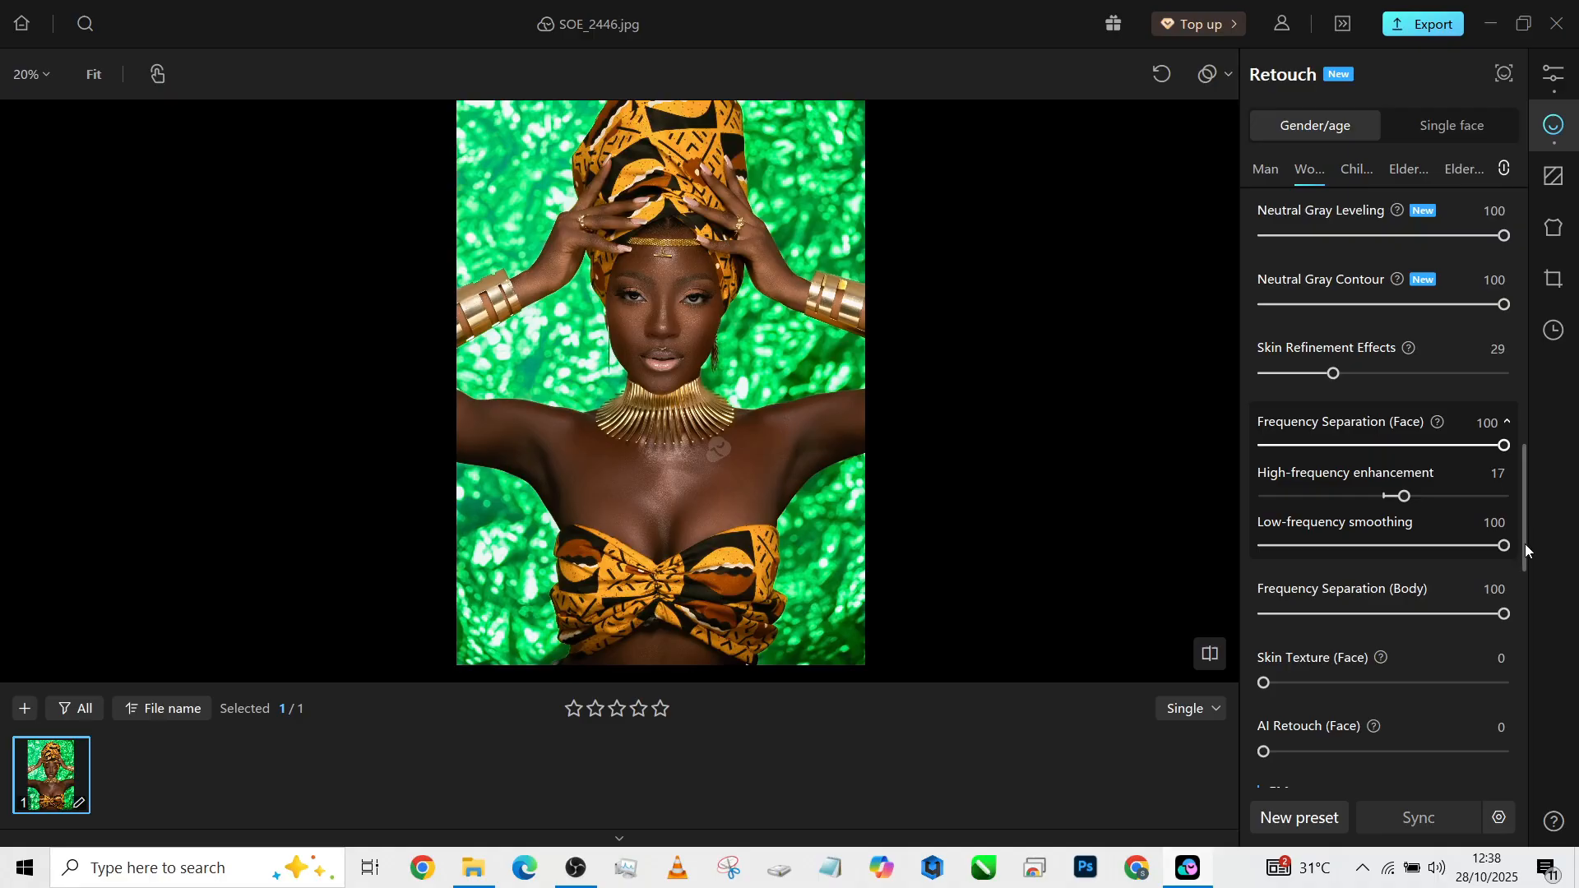
Set Skin Tone Balance (Multiple) to 32, try the skin tone temperature at 100, and set it to -95
drag(1524, 544, 1546, 663)
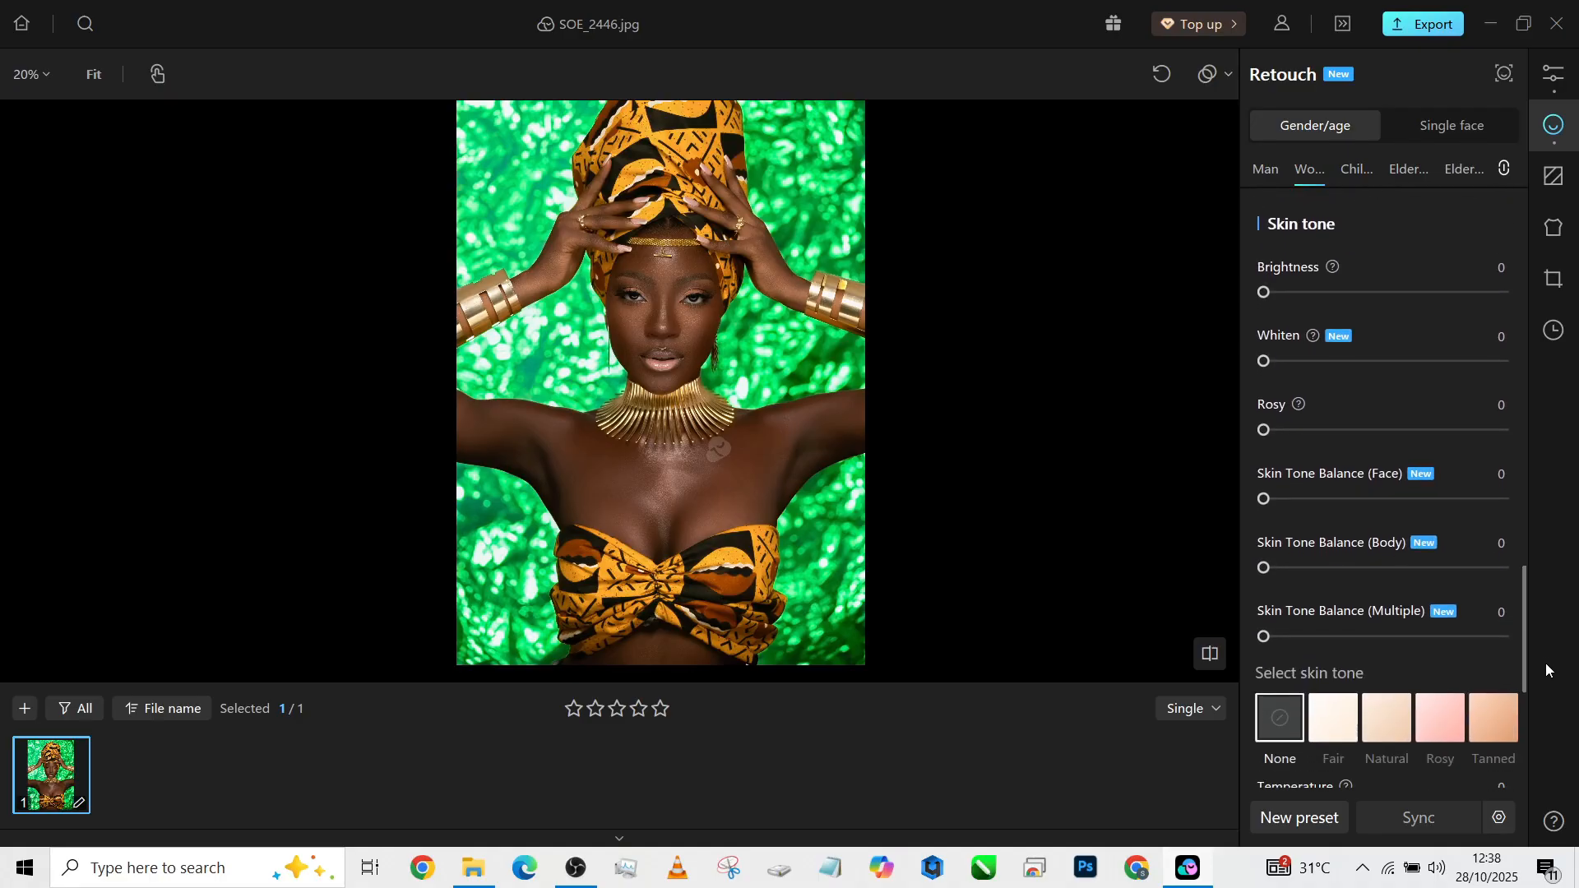
drag(1304, 631, 1340, 632)
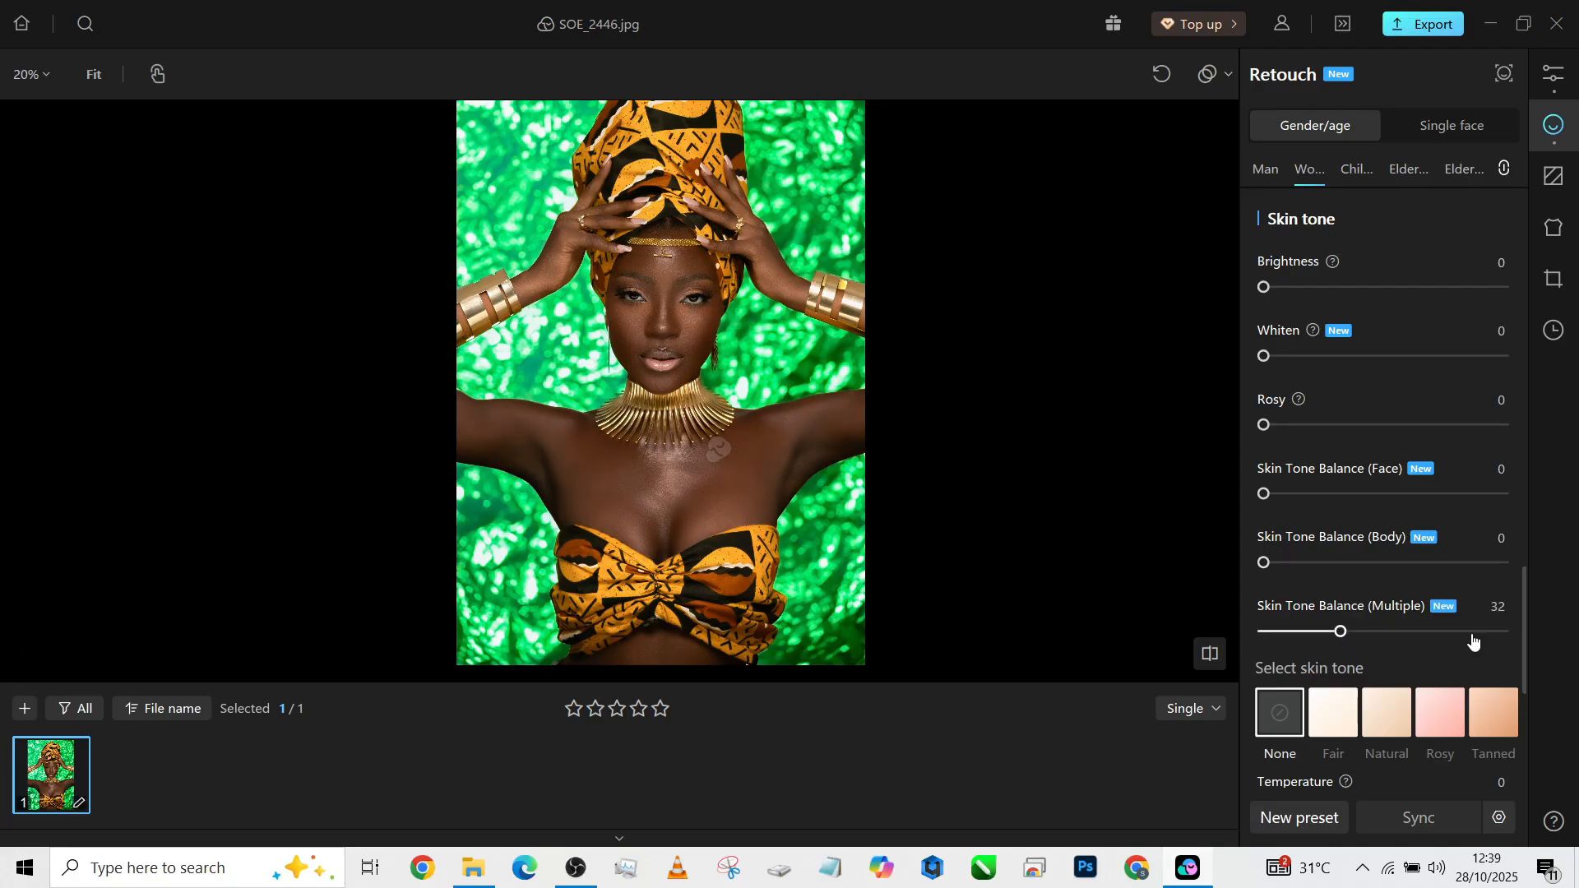
drag(1524, 633, 1525, 684)
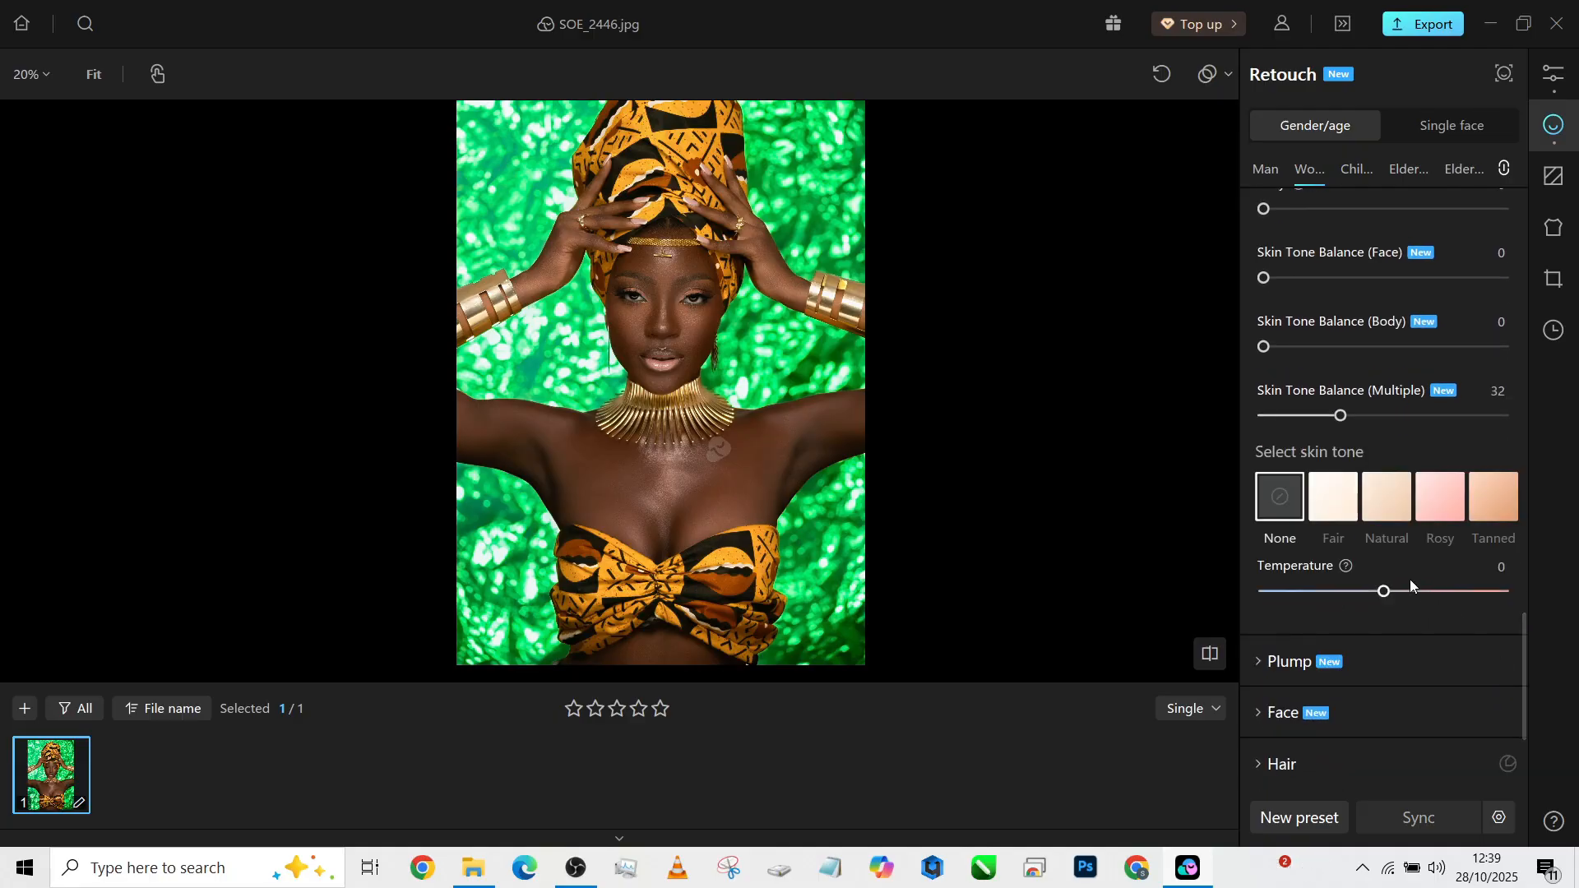
drag(1383, 591, 1549, 618)
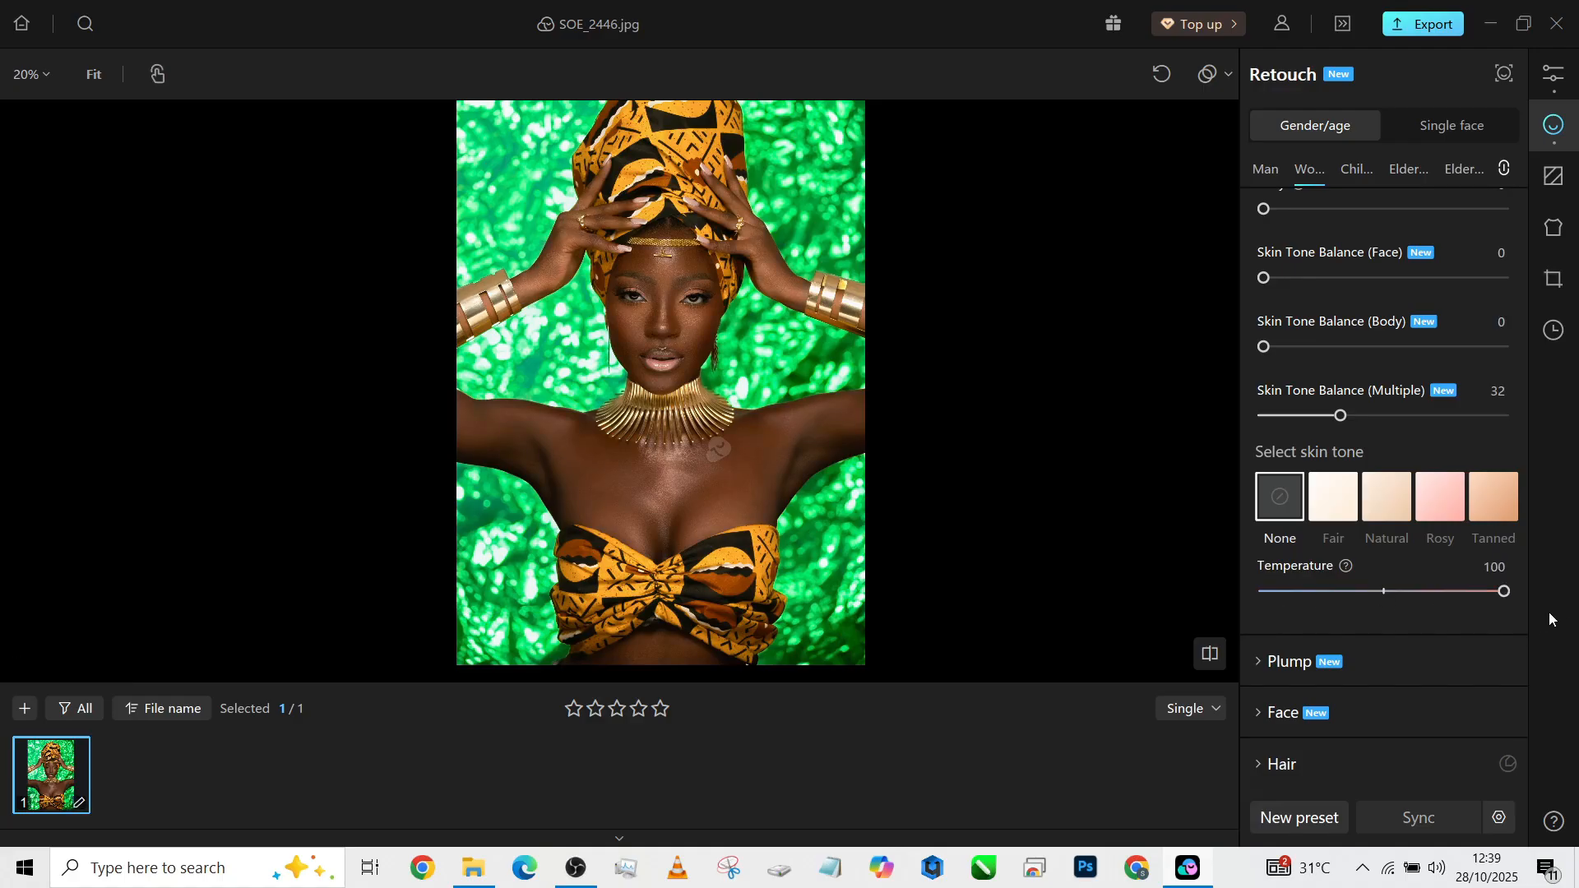
click(1271, 595)
scroll(923, 329, up, 3)
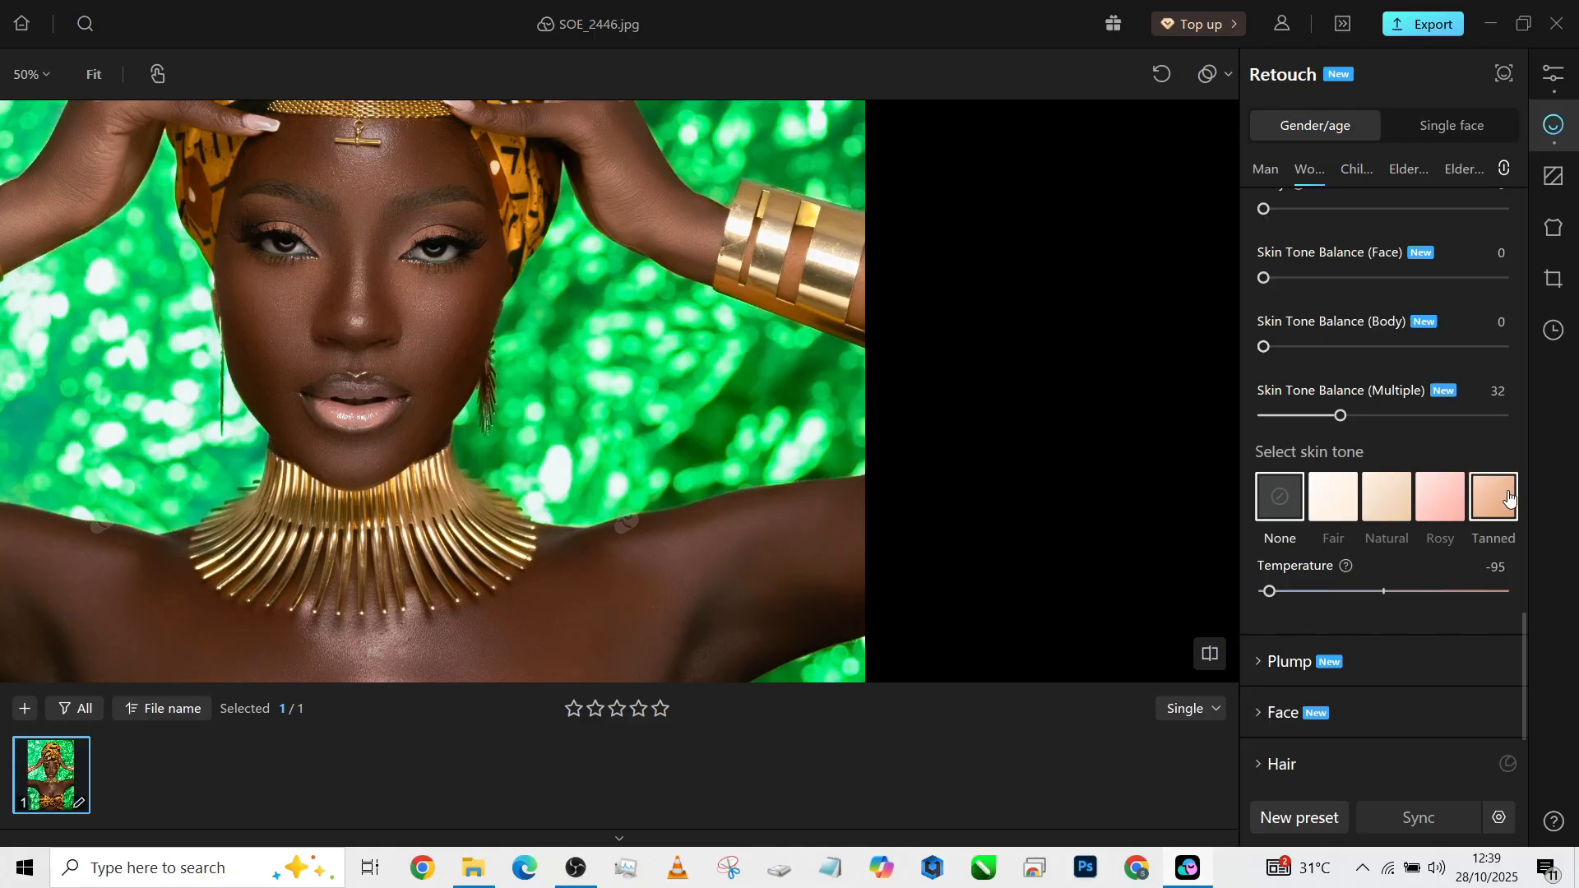
In the makeup retouch settings, set Enhance Eyebrows, Enhance Eye Makeup, Shadows and Highlights to 100
scroll(1526, 645, down, 3)
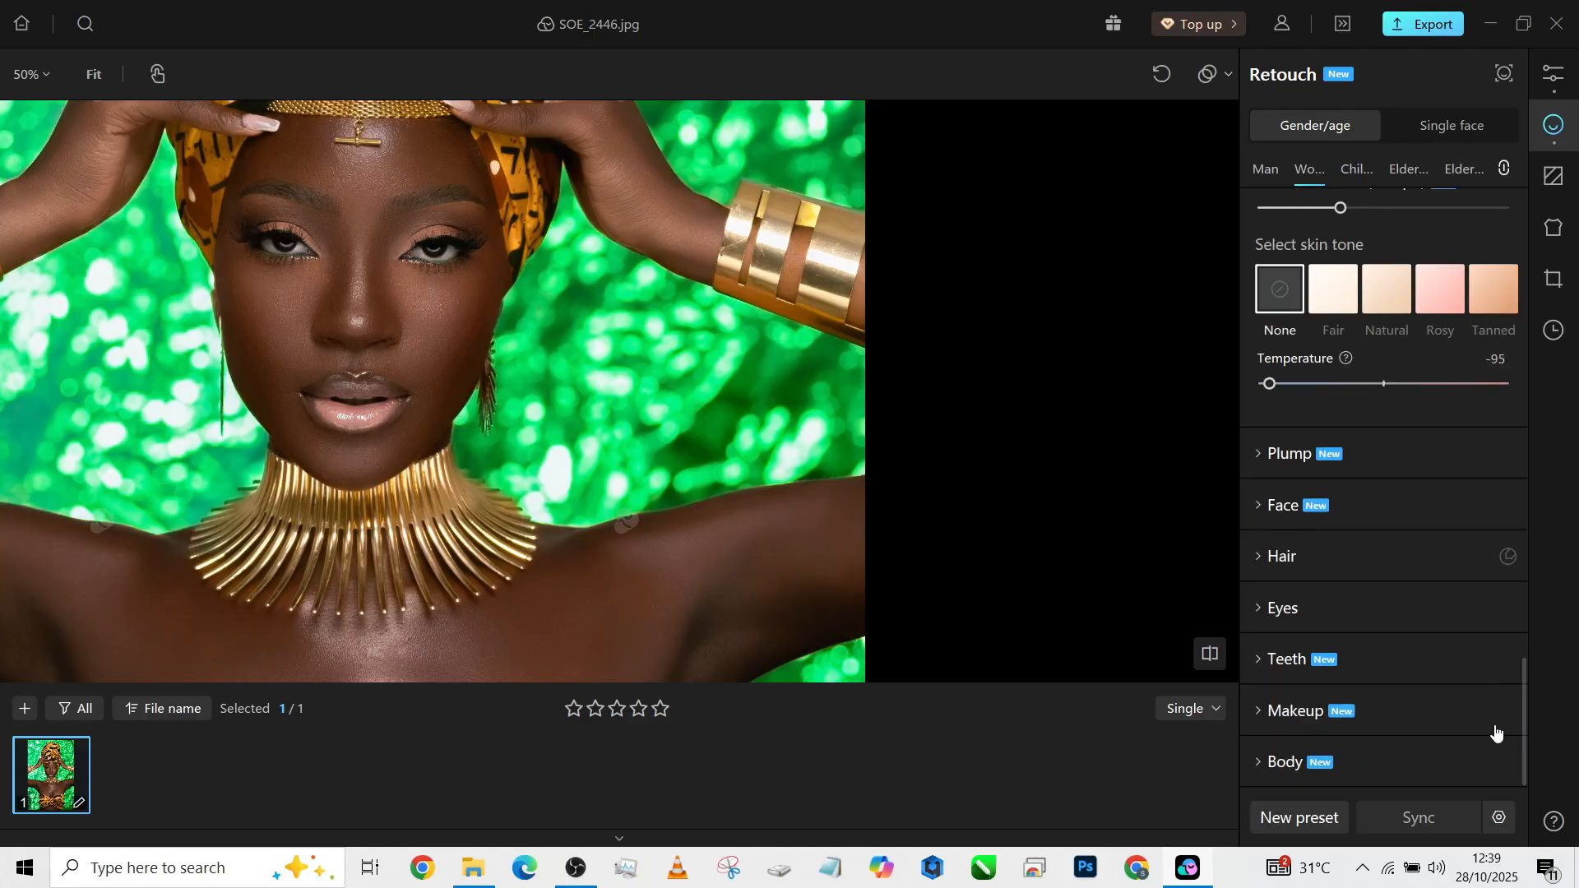
click(1387, 709)
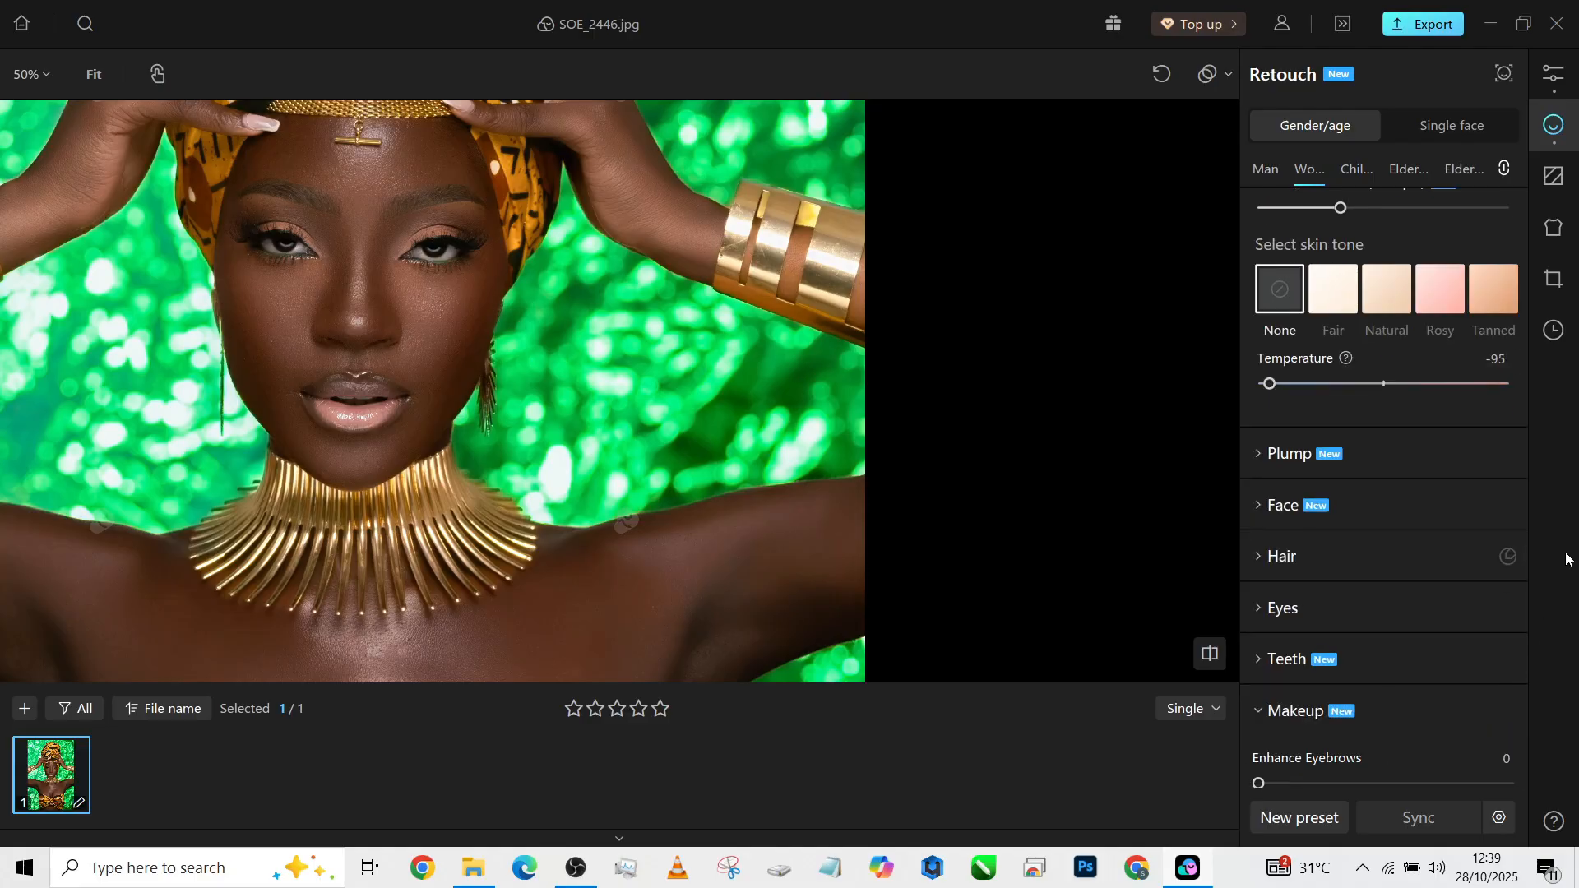
mouse_move(1523, 589)
mouse_down()
mouse_move(1521, 624)
mouse_move(1490, 581)
mouse_move(1514, 580)
mouse_up()
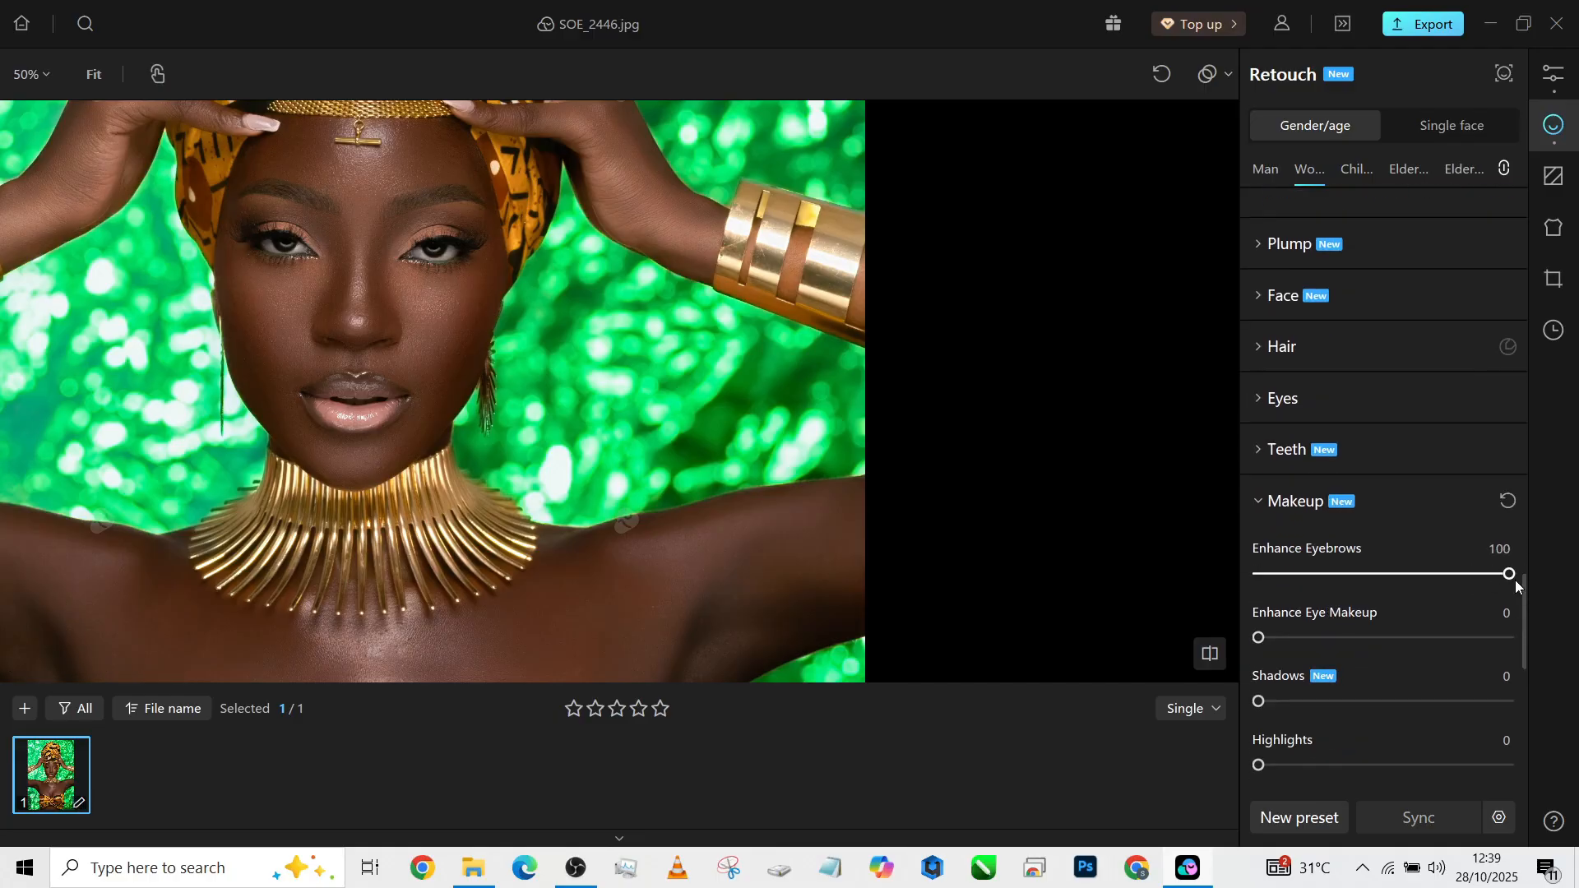
drag(1487, 639, 1504, 639)
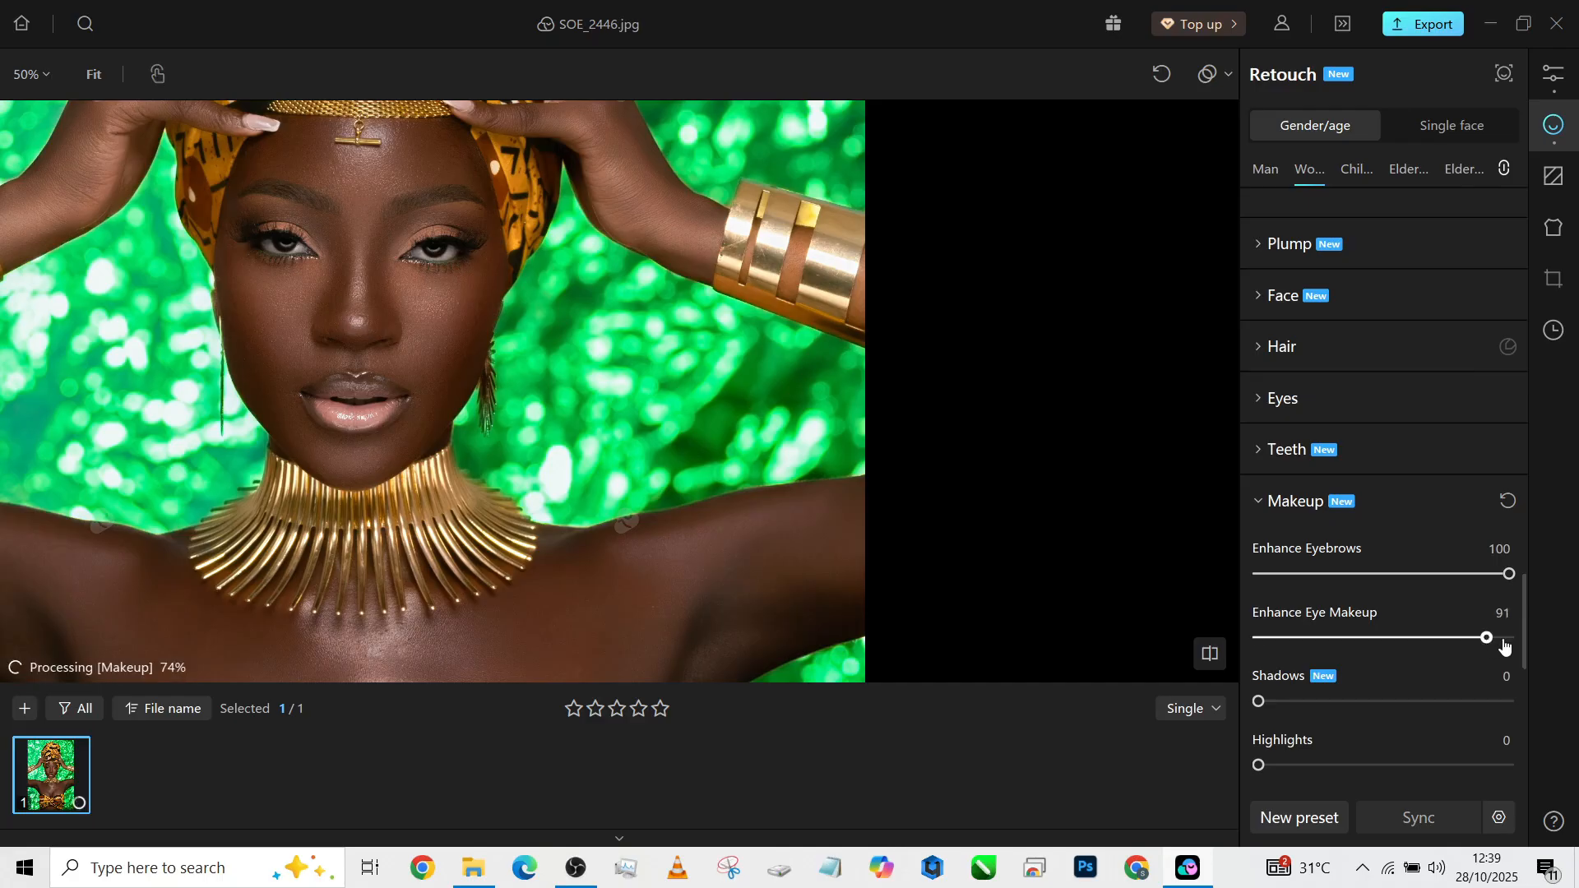
click(1449, 702)
drag(1449, 704, 1511, 703)
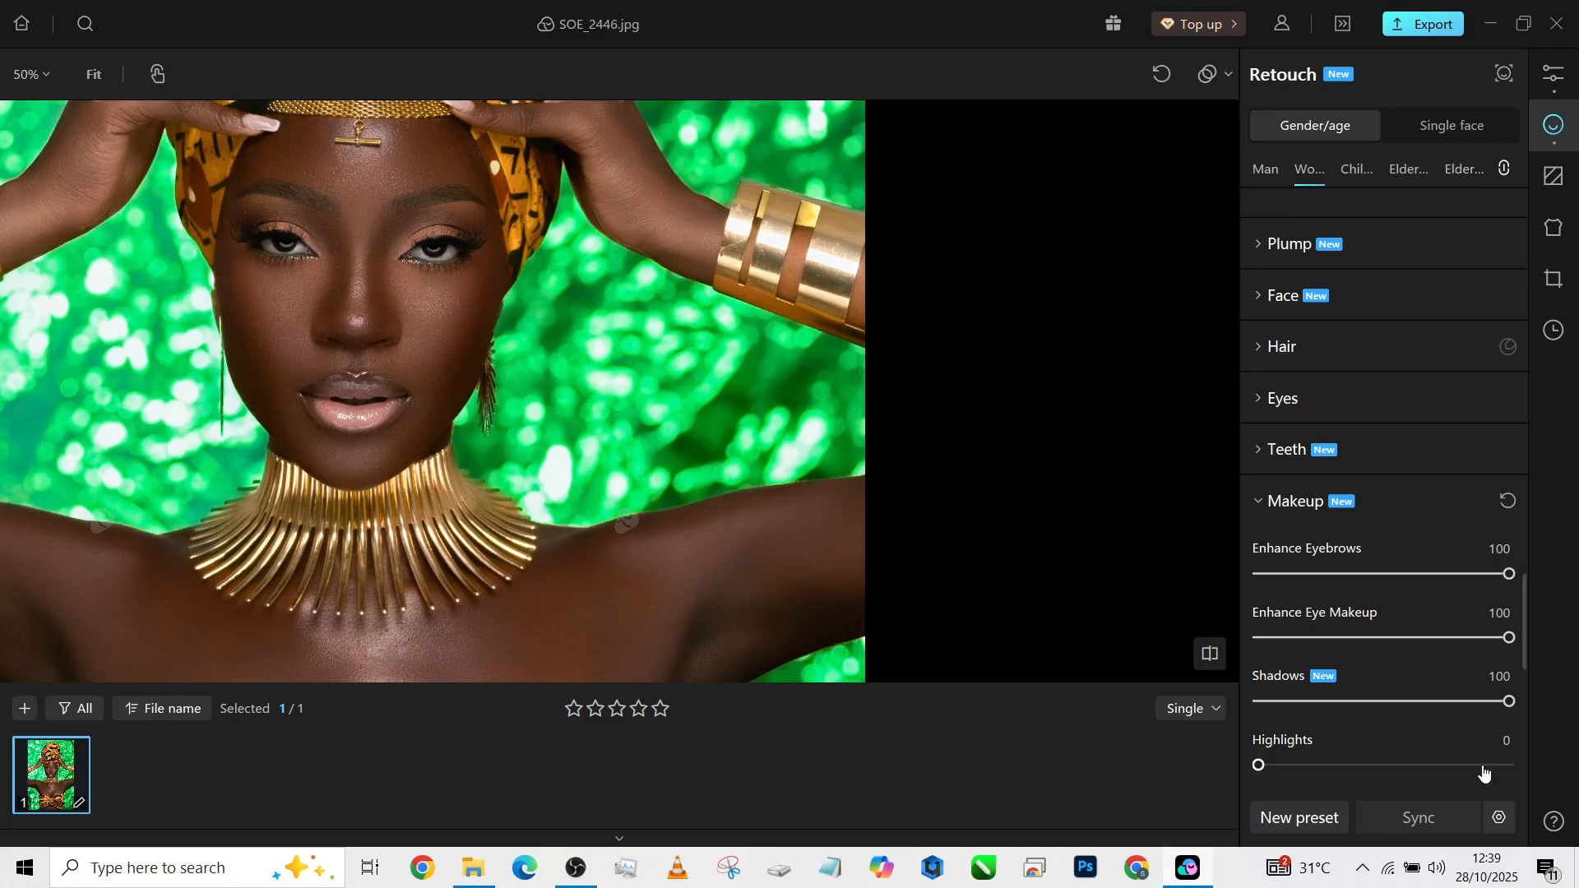
drag(1484, 766, 1513, 766)
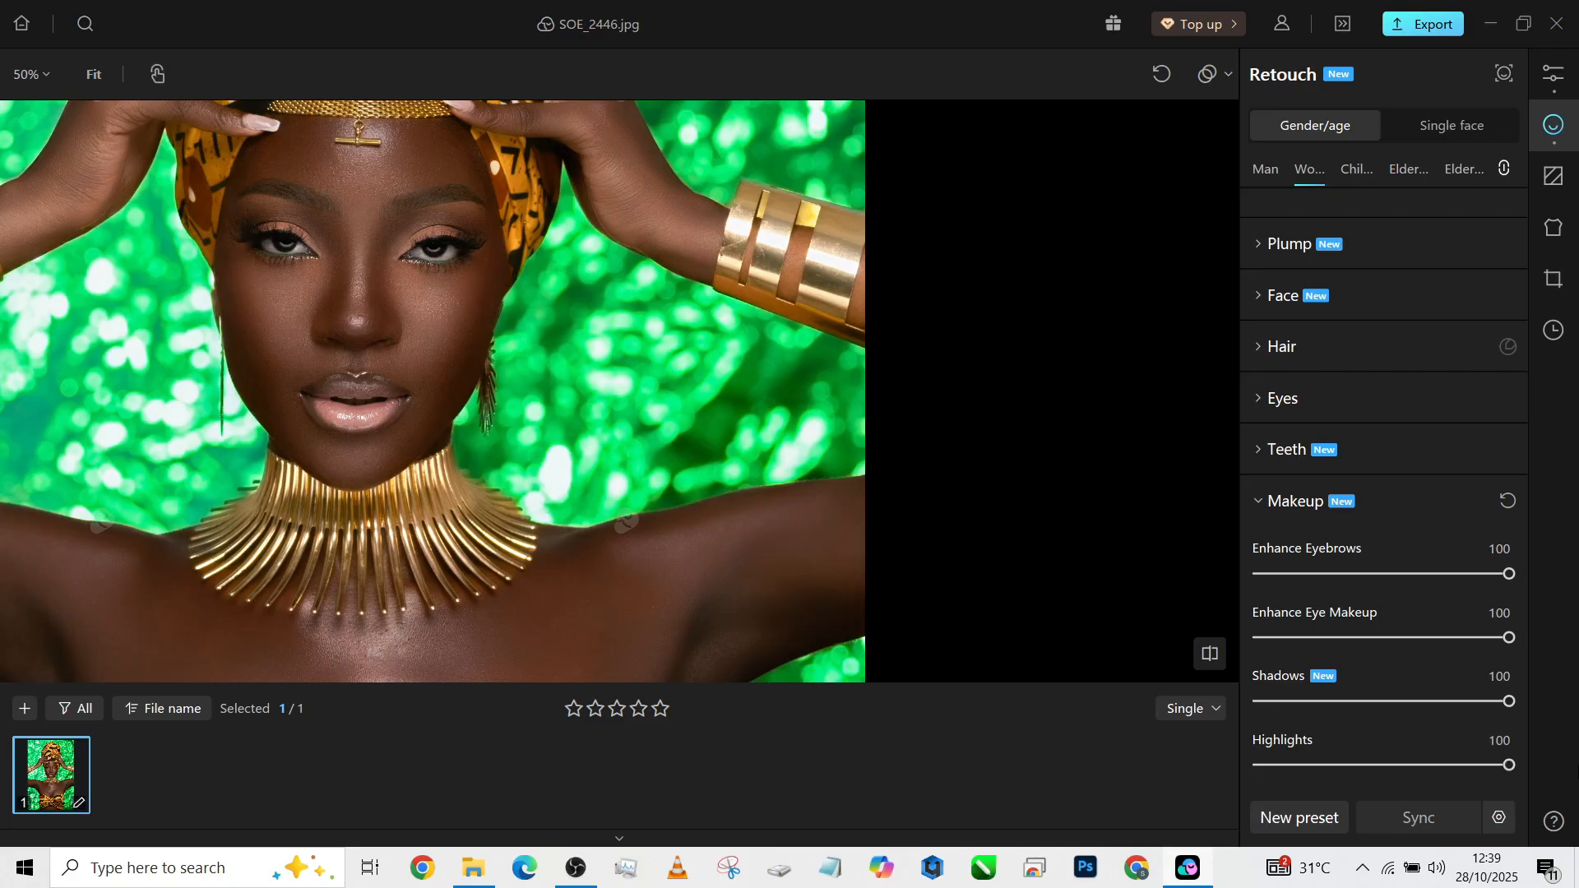
Reduce the makeup Shadows to 76, bring up the makeup sets, and inspect the portrait up close and as a whole
scroll(994, 635, down, 2)
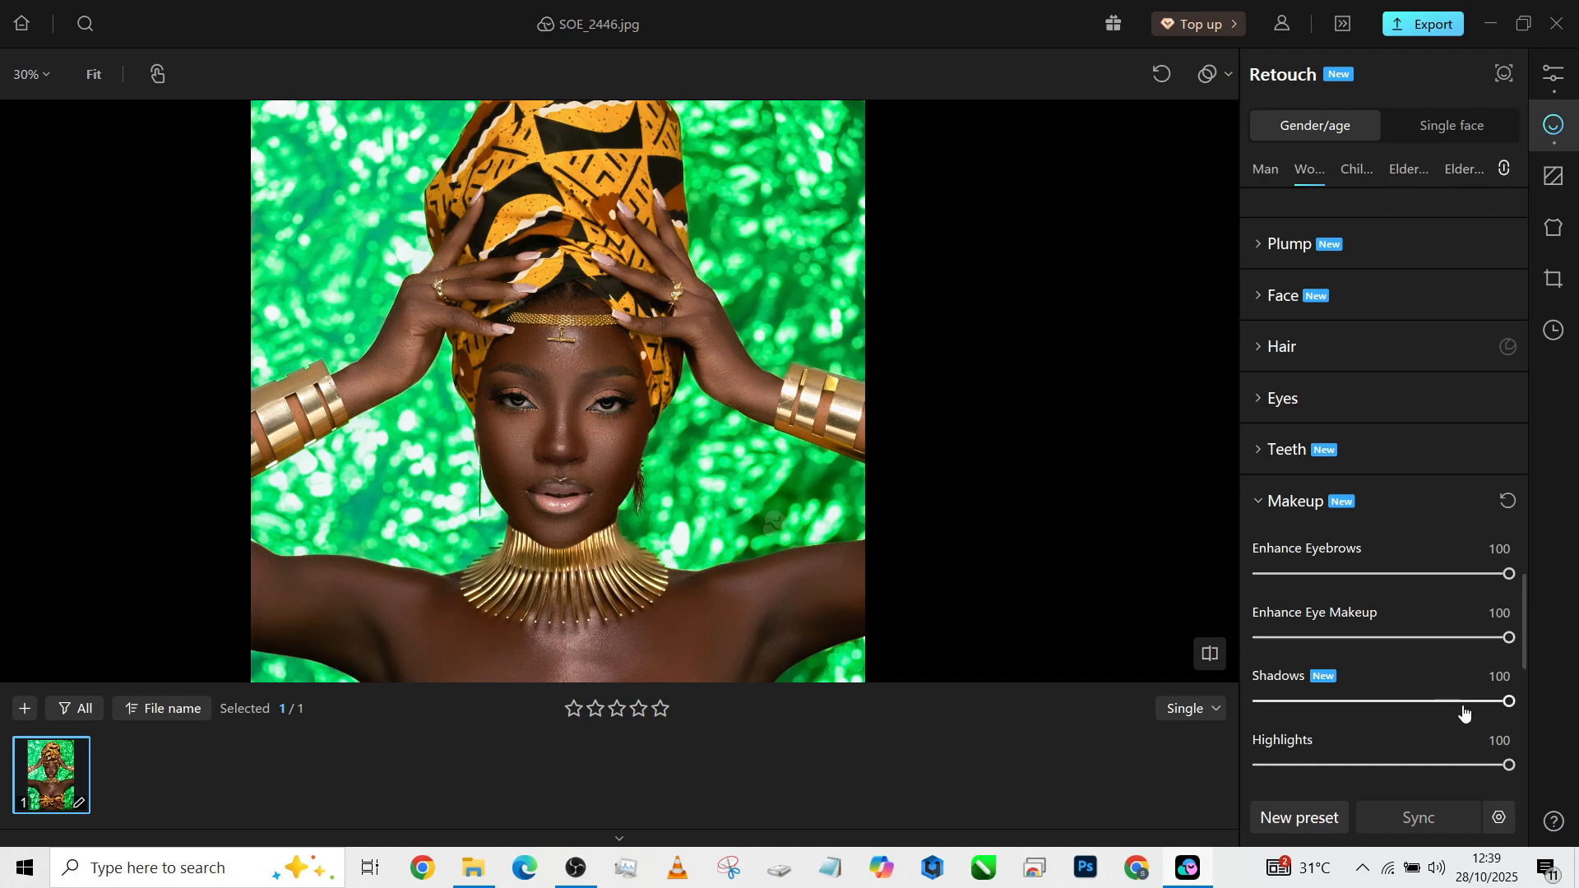
drag(1463, 708, 1448, 703)
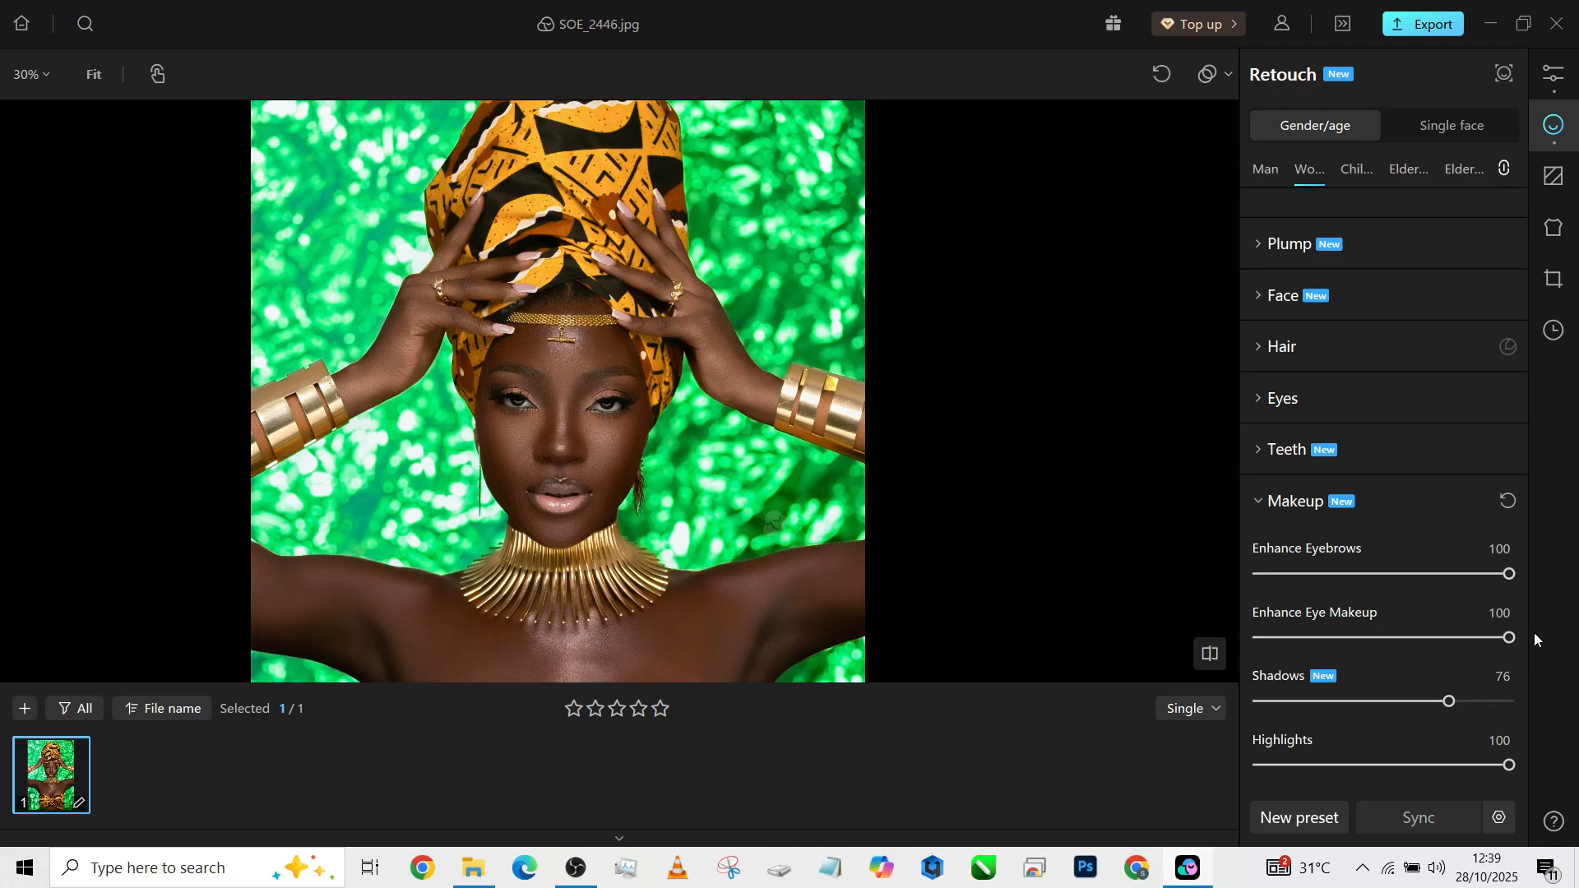
drag(1524, 631, 1536, 717)
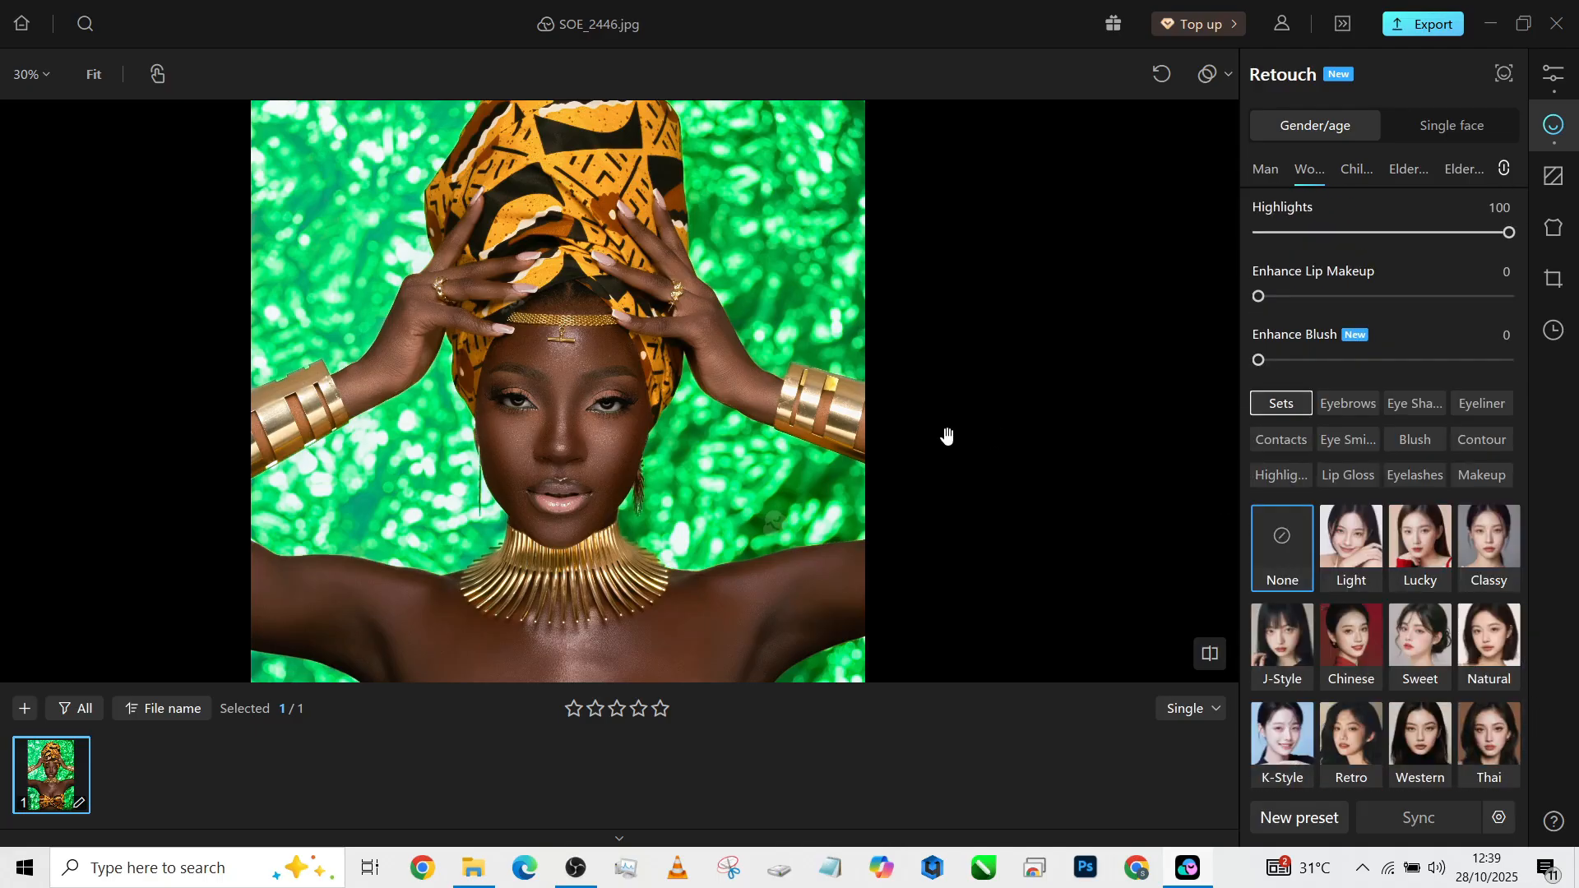
scroll(946, 436, up, 5)
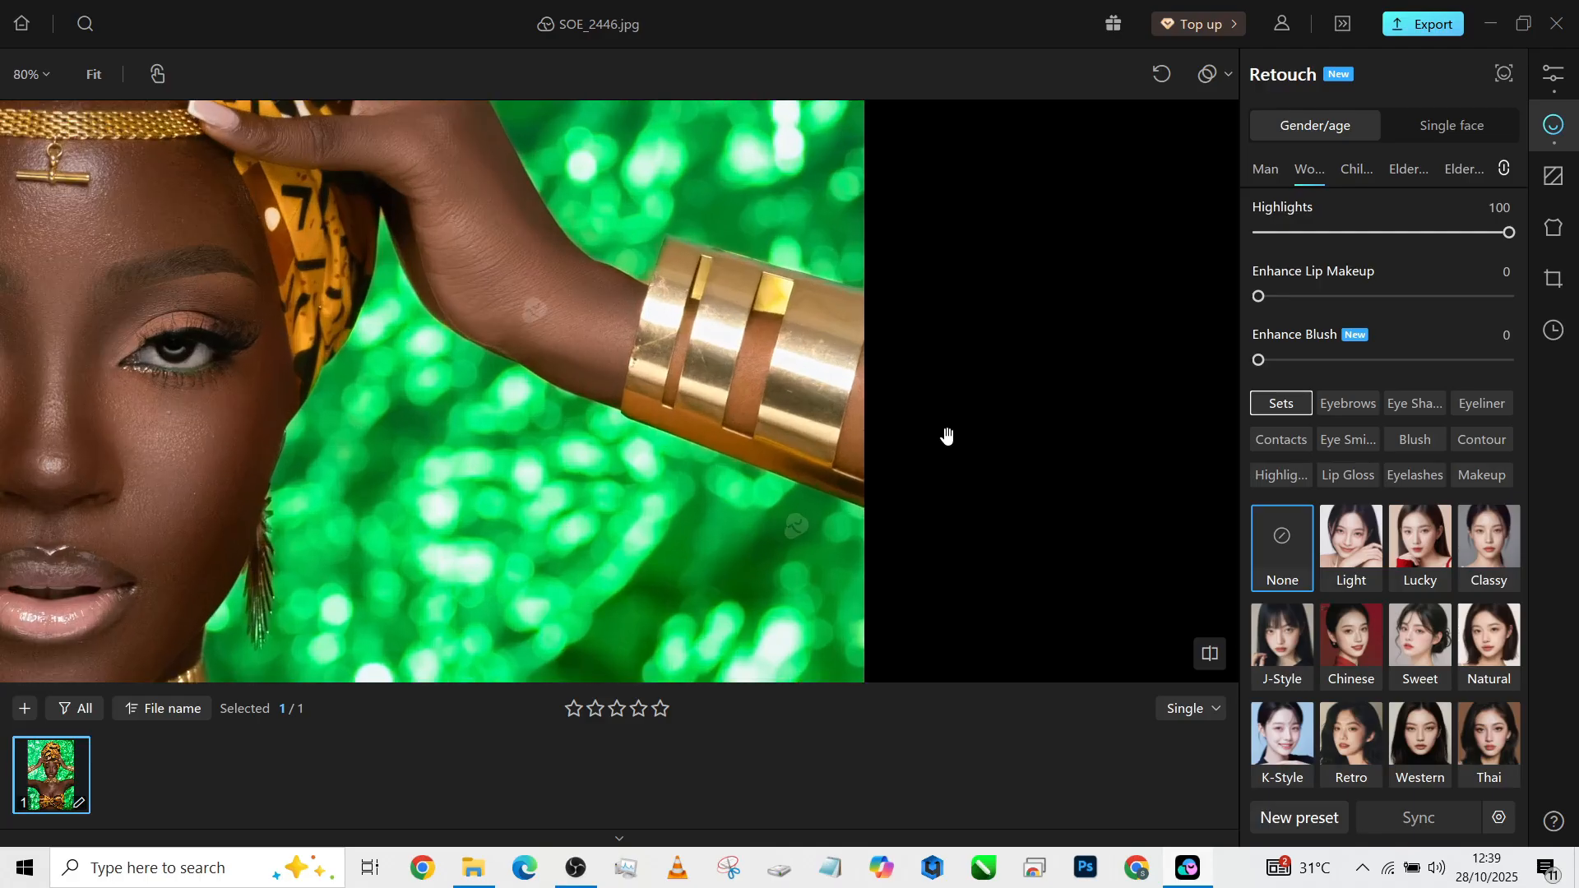
scroll(946, 436, down, 6)
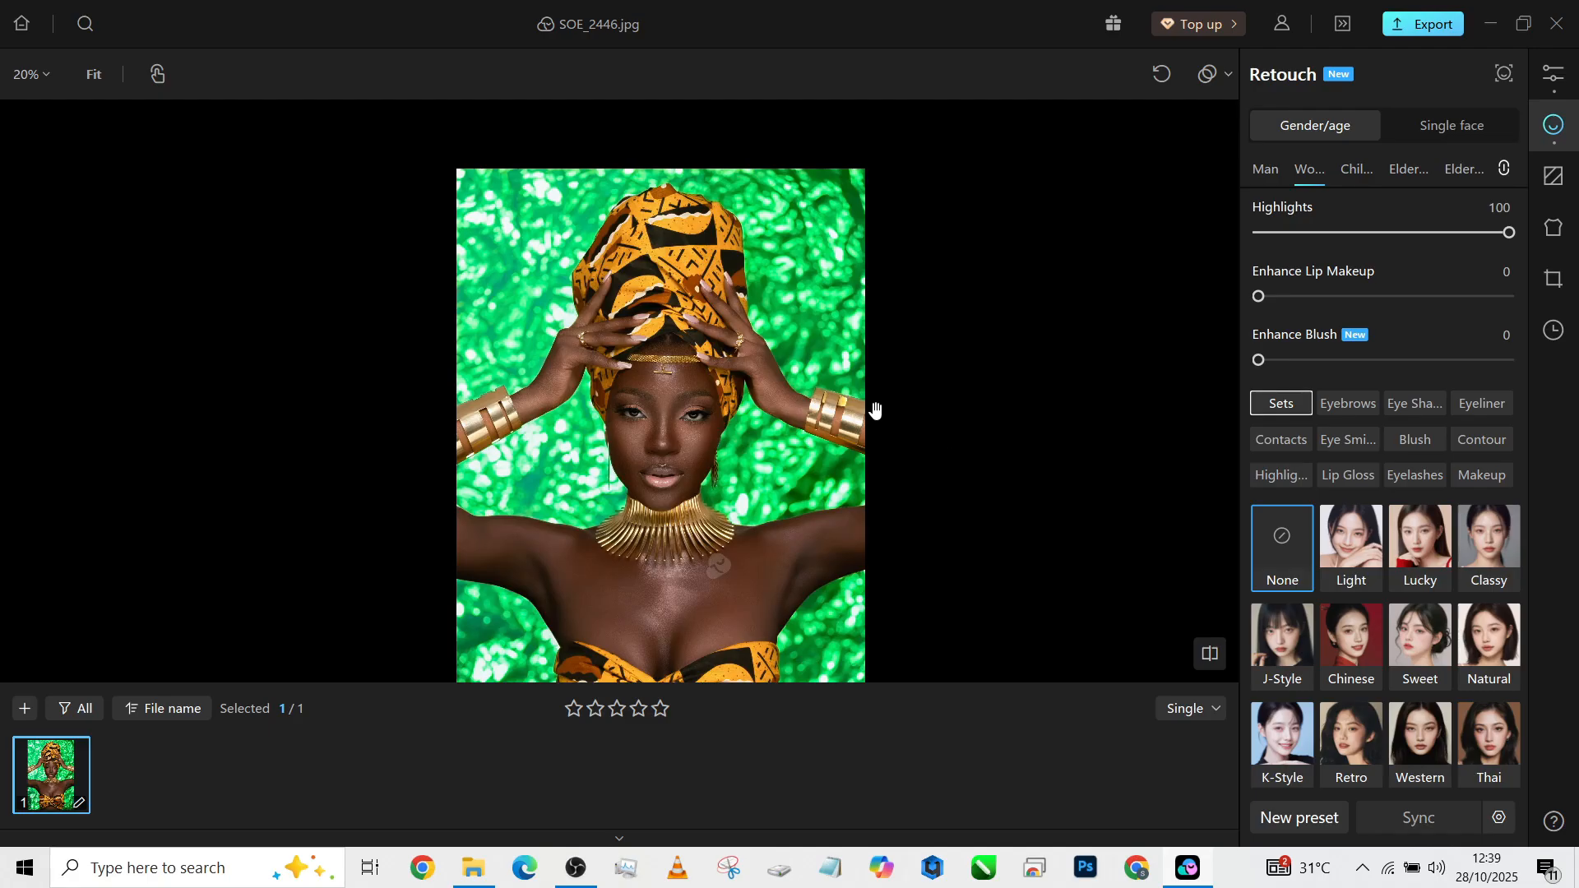
Compare the edited portrait with the original several times, viewing the face, upper body and background together
drag(692, 437, 656, 346)
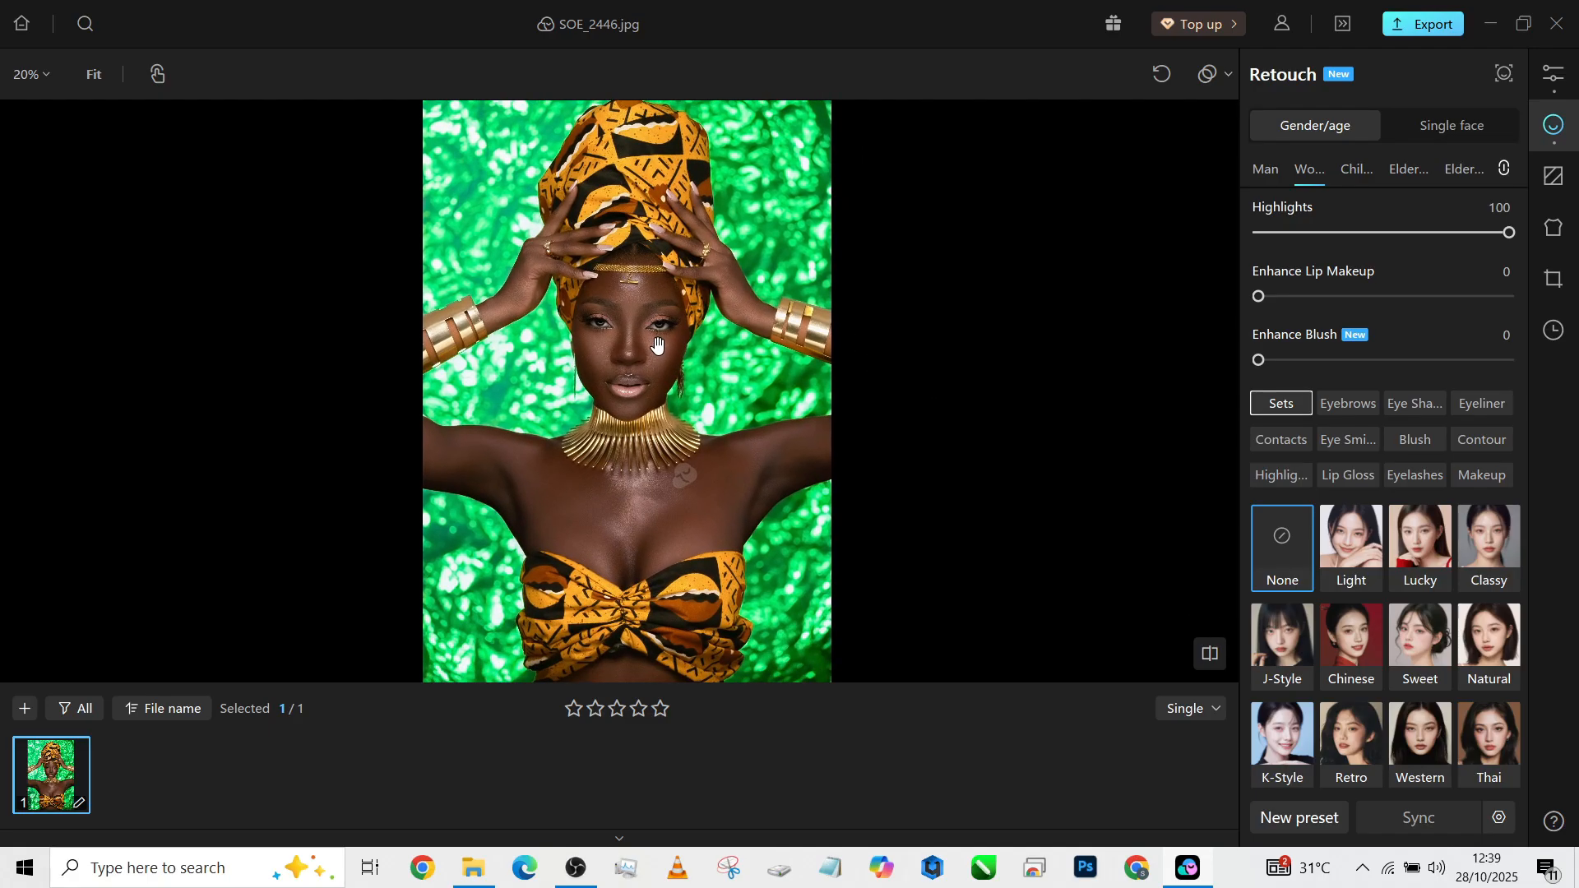
scroll(656, 346, down, 1)
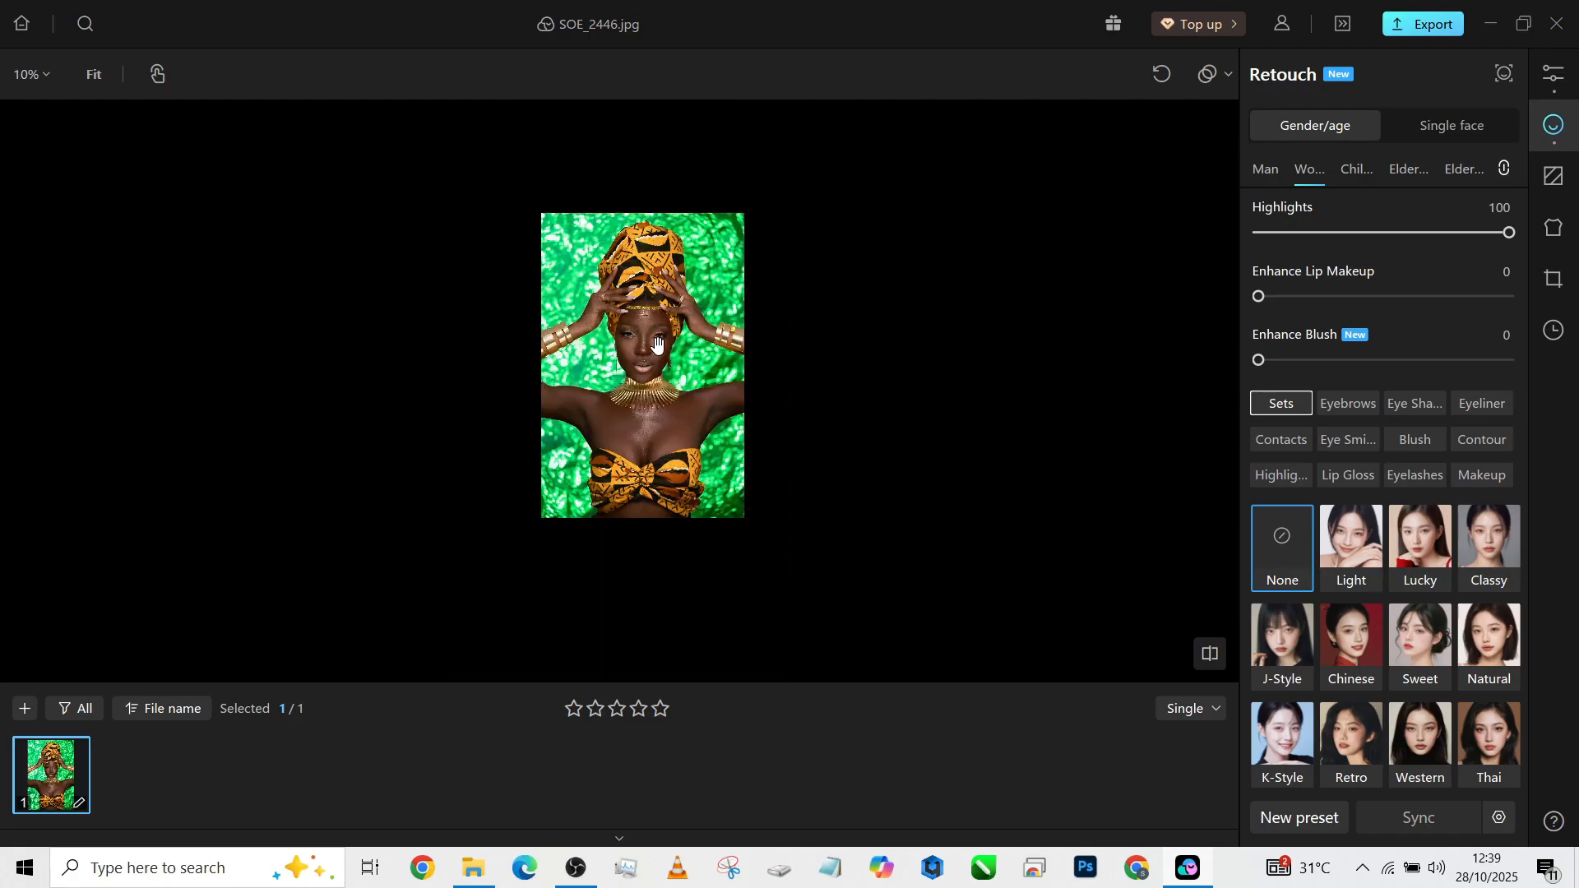
scroll(656, 346, up, 1)
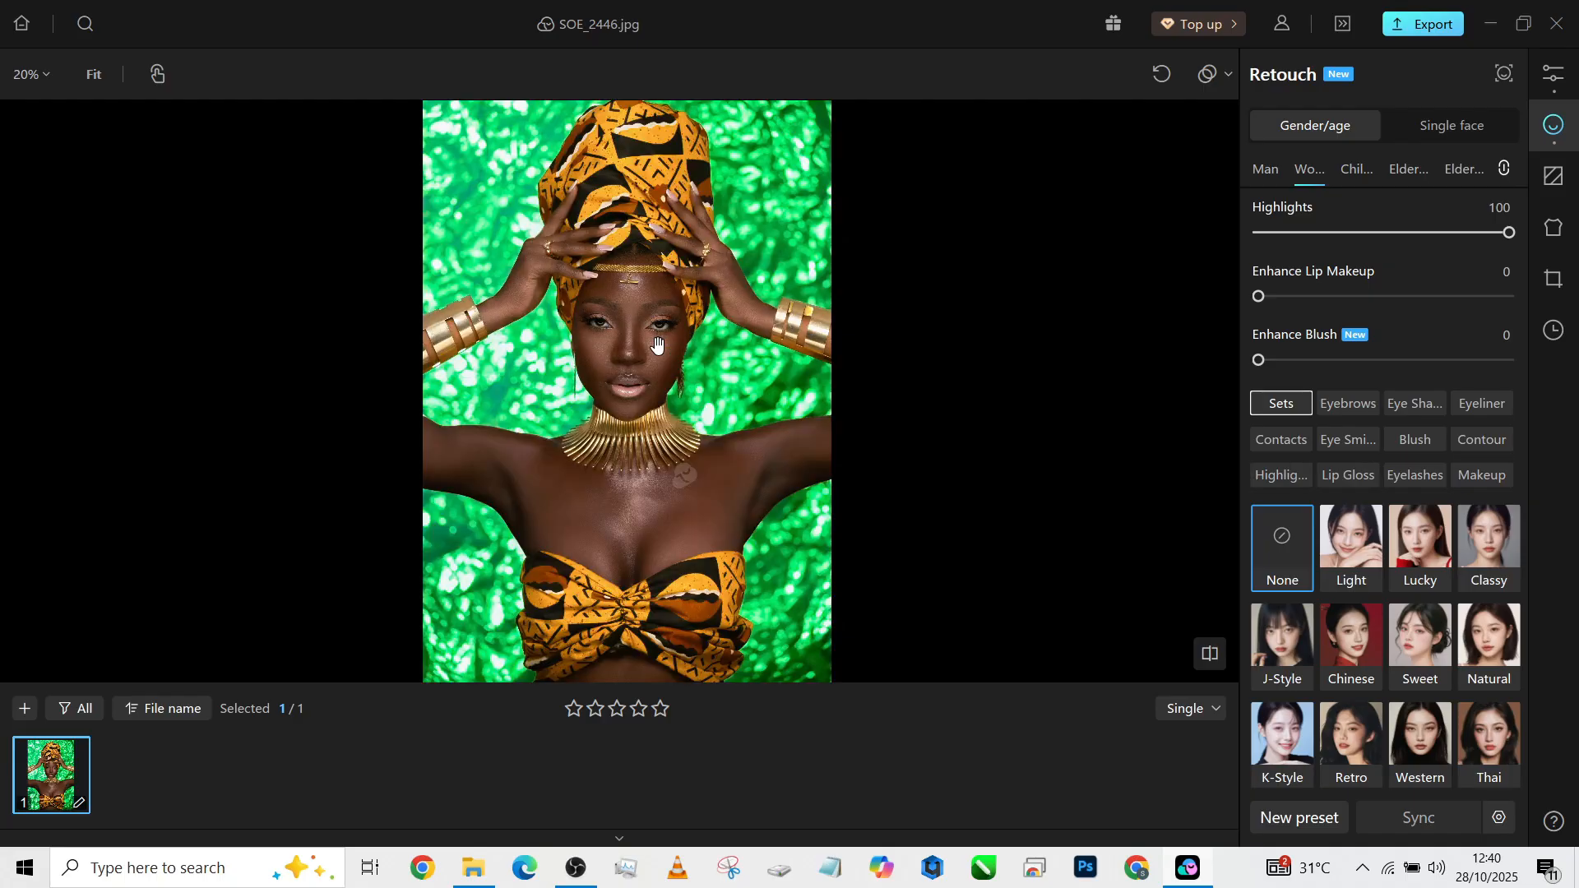
key(backslash)
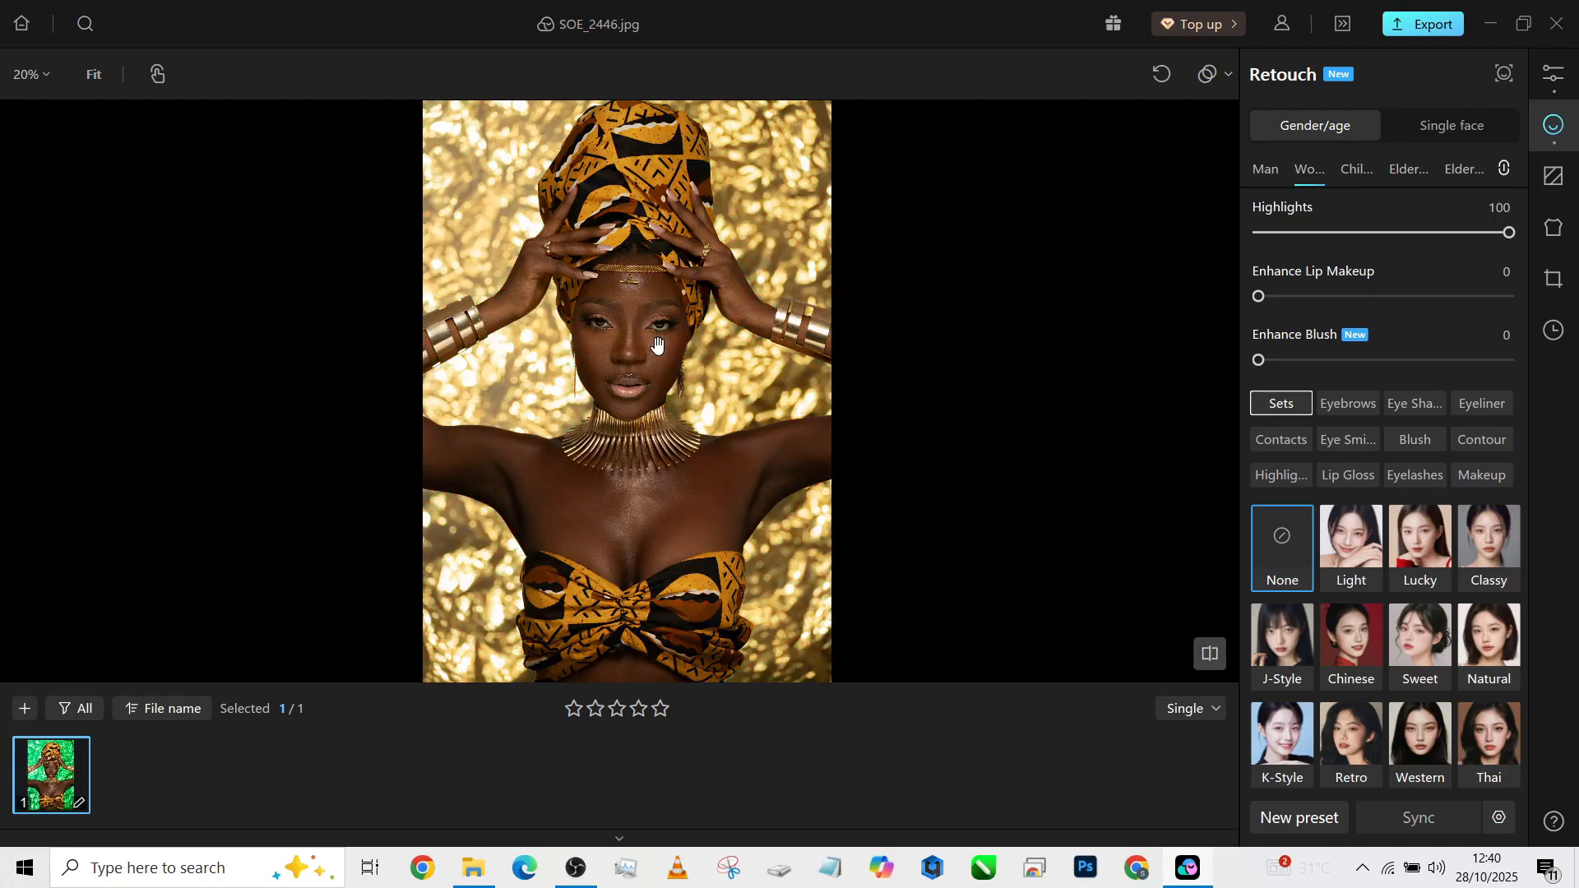
key(backslash)
key(backslash)
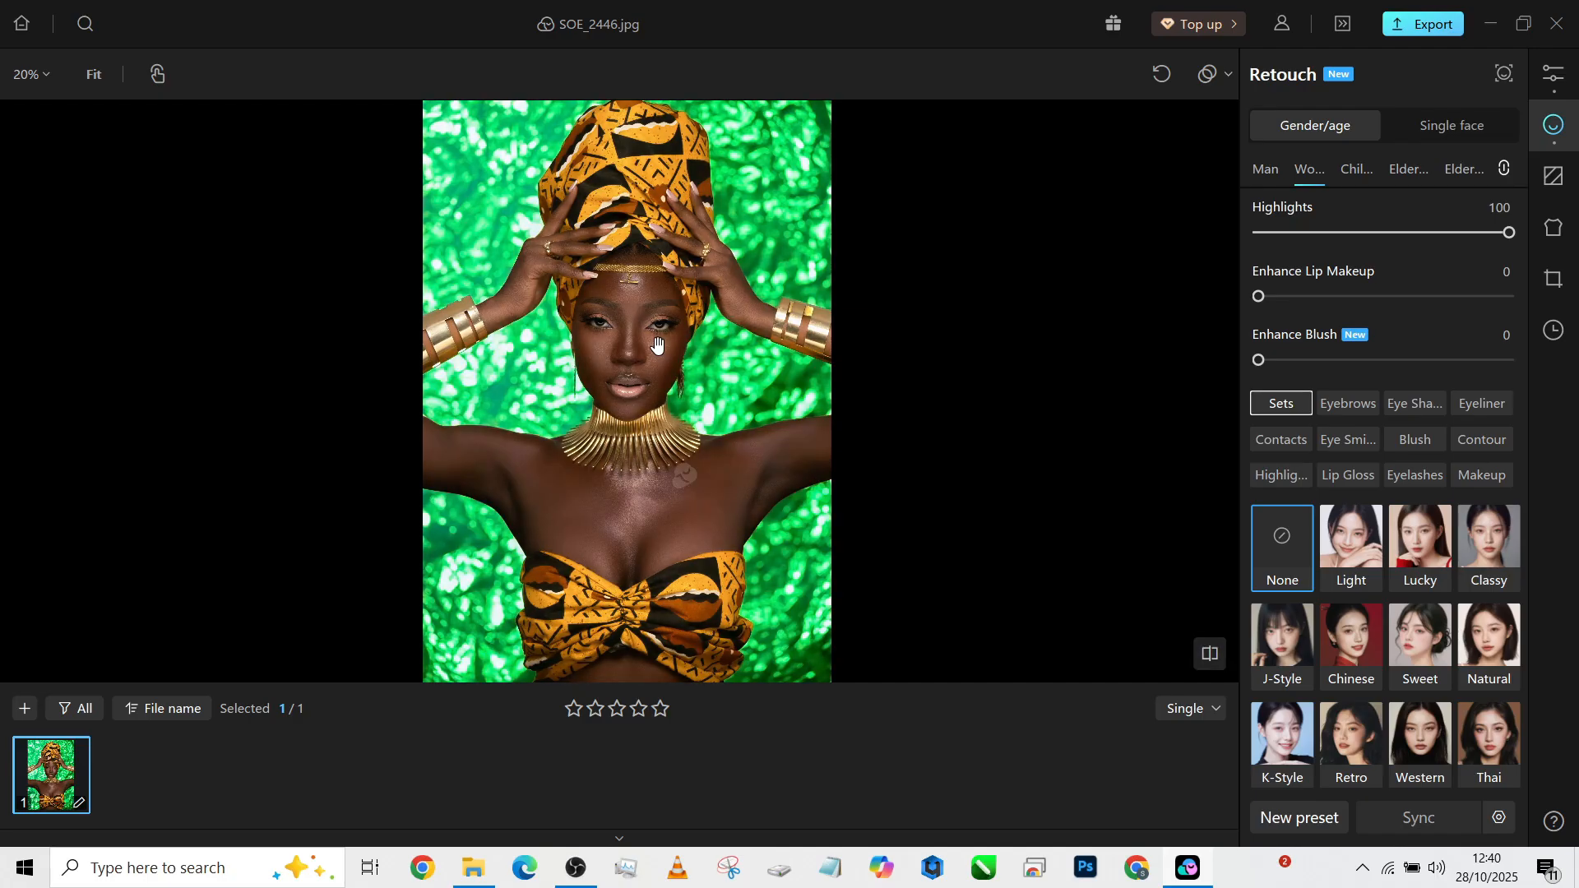
key(backslash)
key(backslash)
key(backslash)
key(backslash)
In the background retouch settings, enable Remove Imperfections and raise Clean Background almost to its maximum
click(1553, 176)
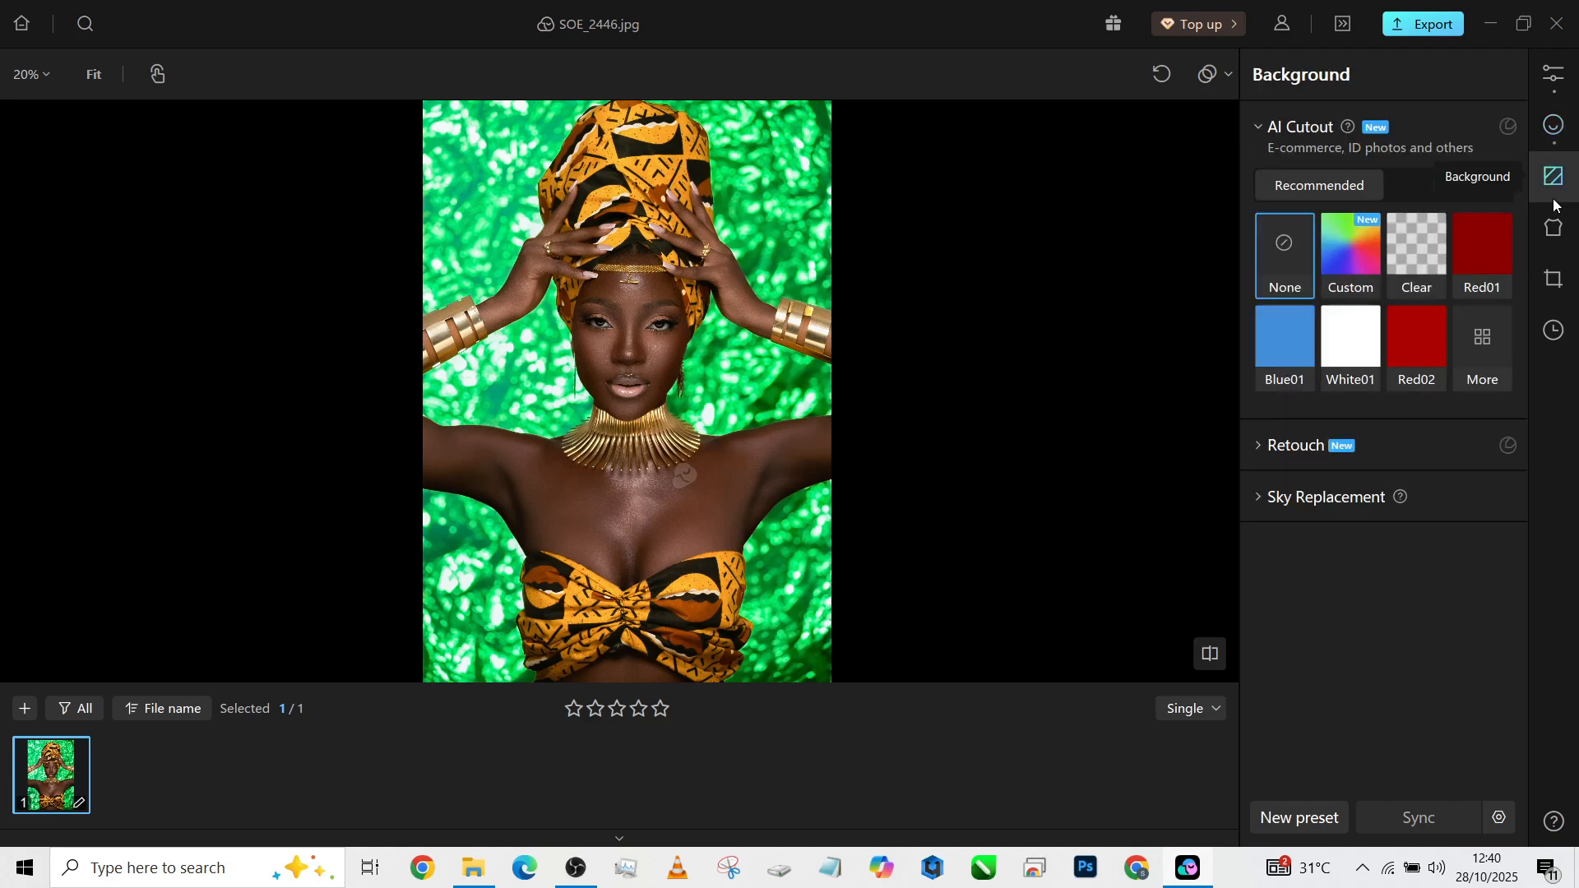
click(1397, 453)
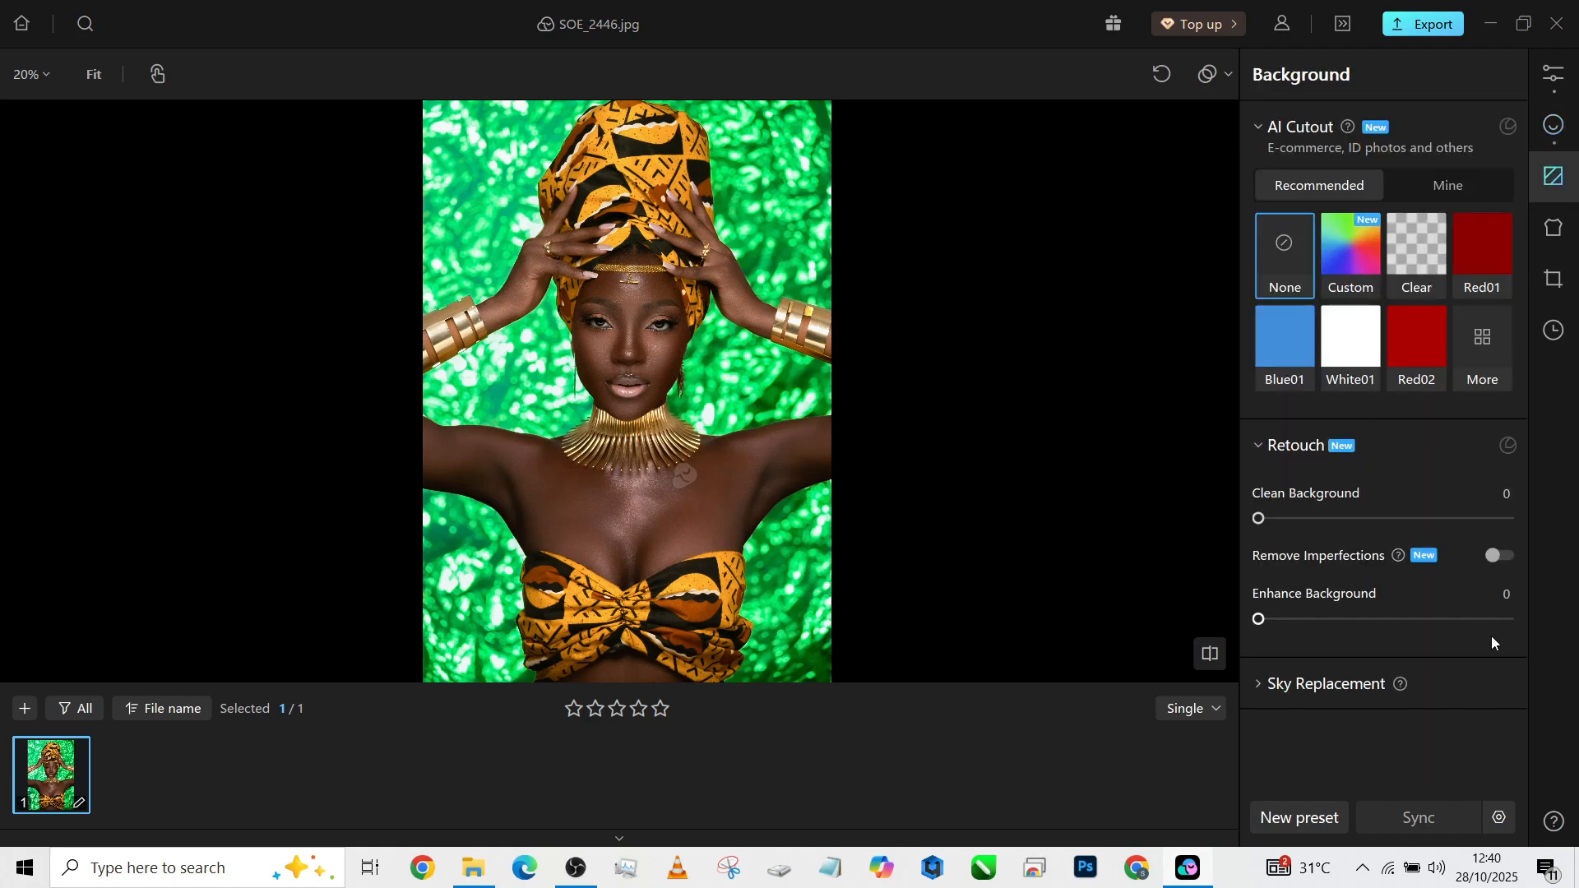
click(1501, 557)
click(1506, 521)
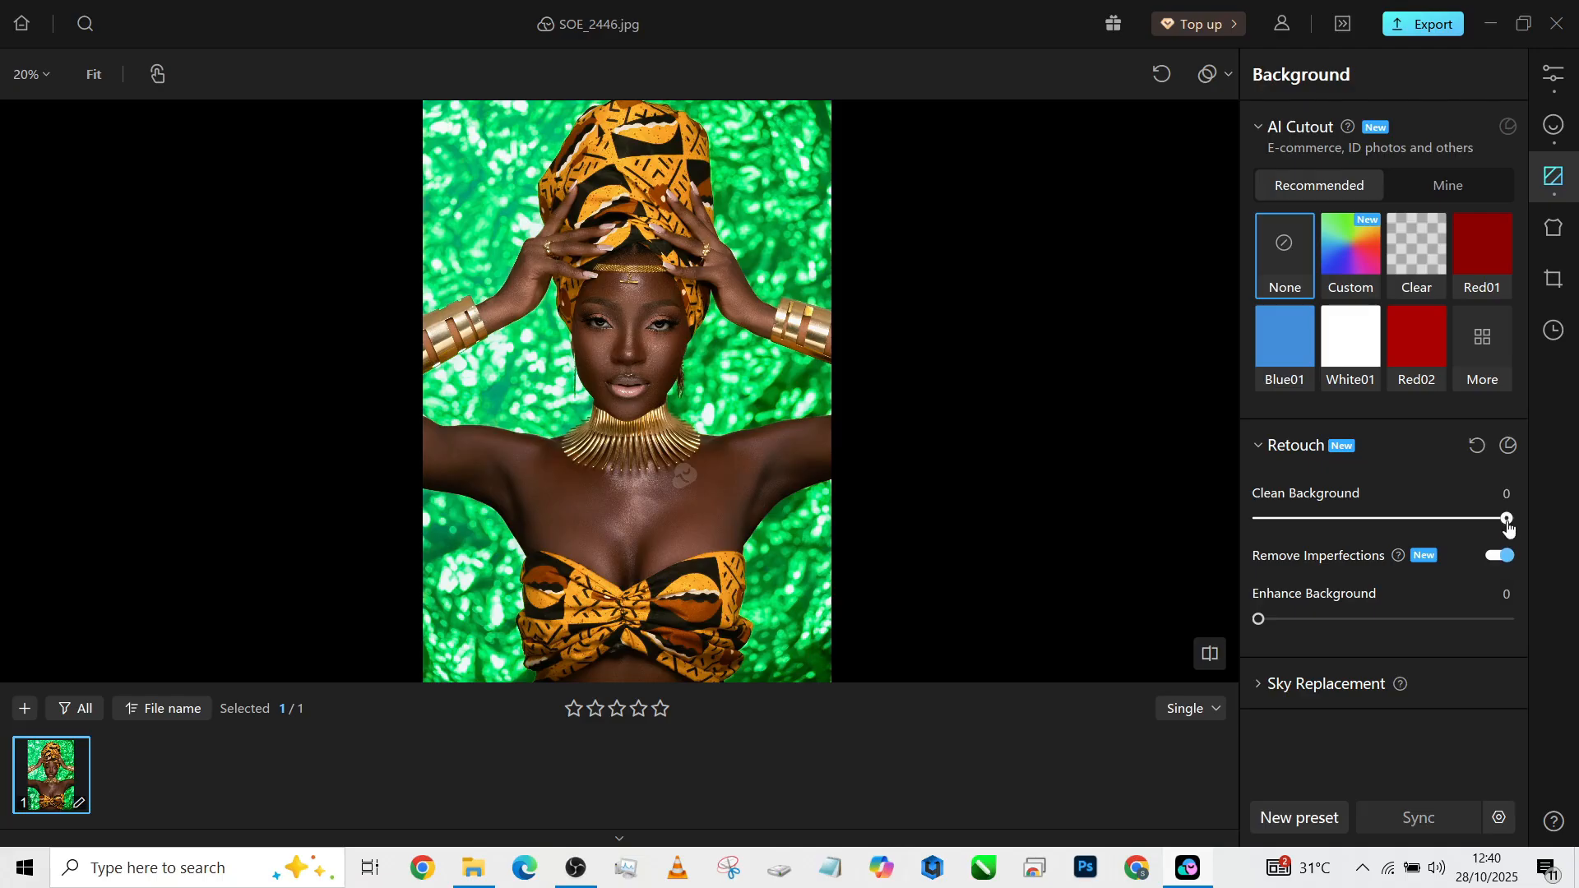